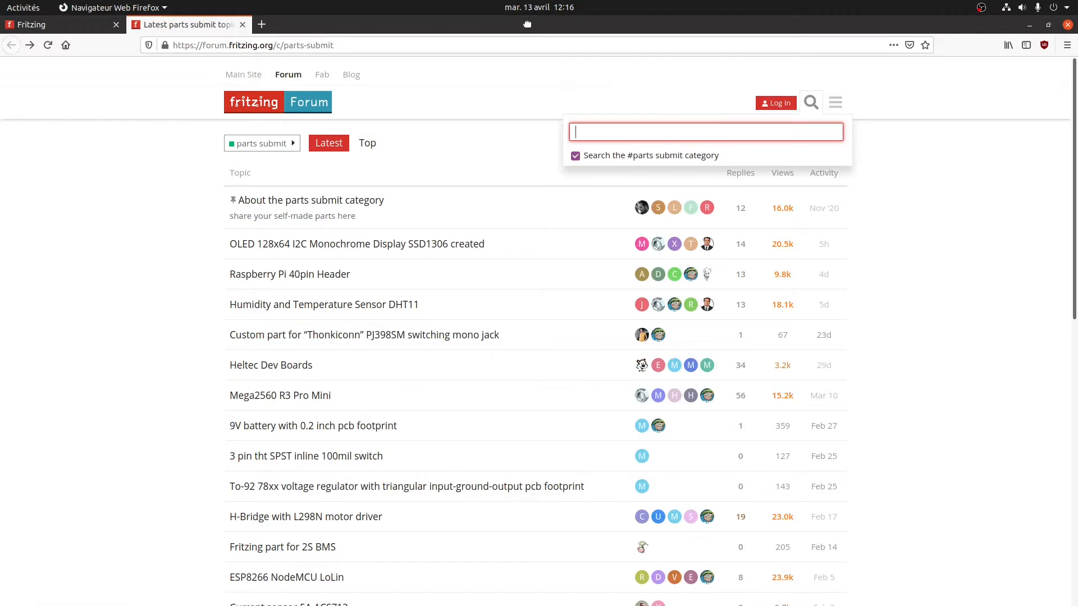
Put the browser away, launch Fritzing and show the breadboard view of the untitled sketch
left_click_drag(521, 19, 1077, 22)
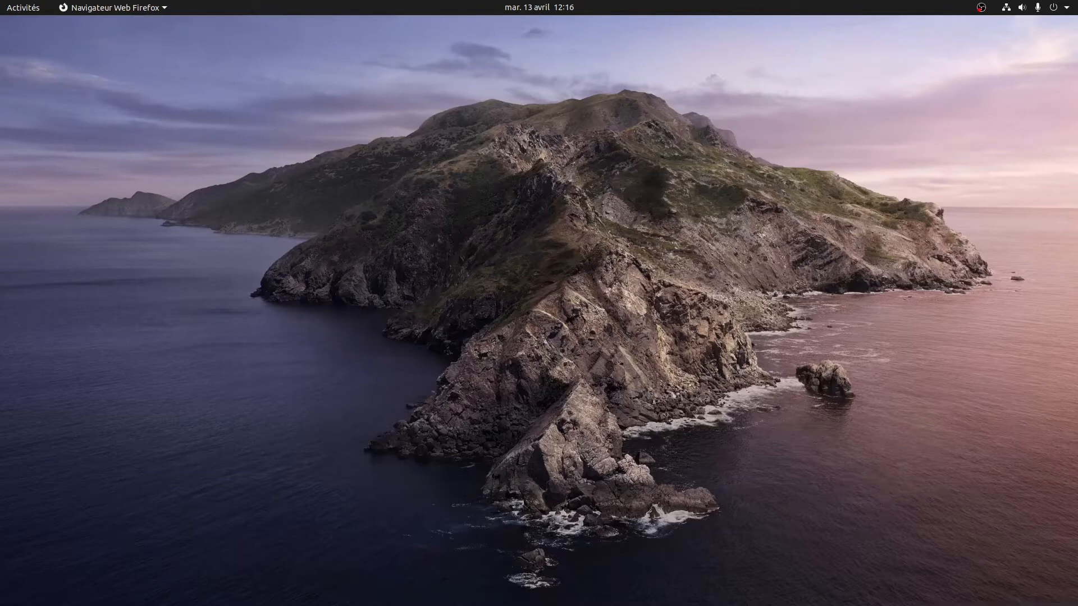
mouse_move(1, 4)
left_click(28, 526)
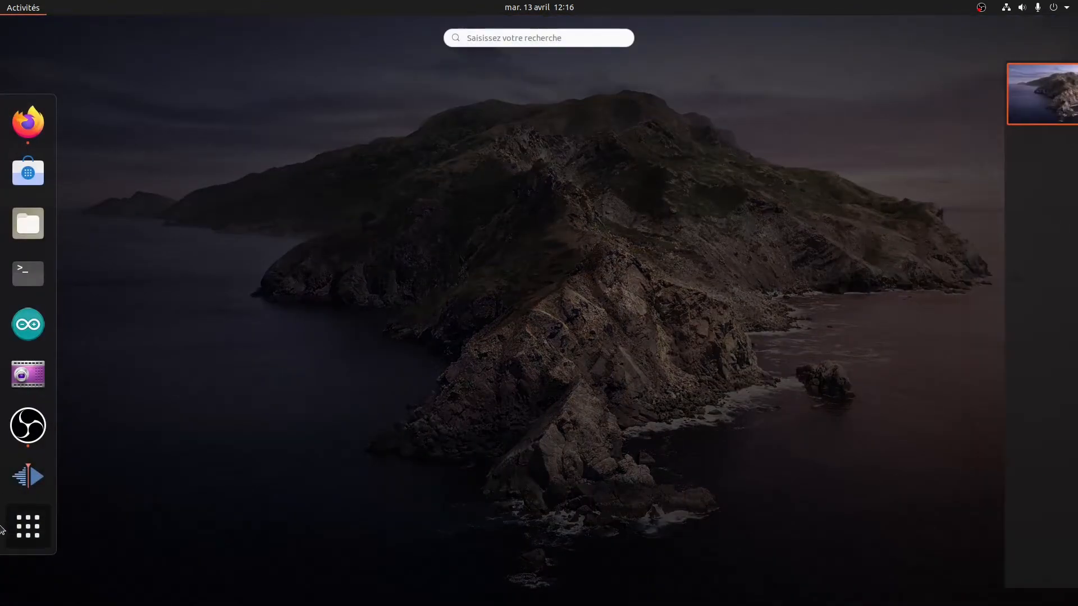
left_click(246, 364)
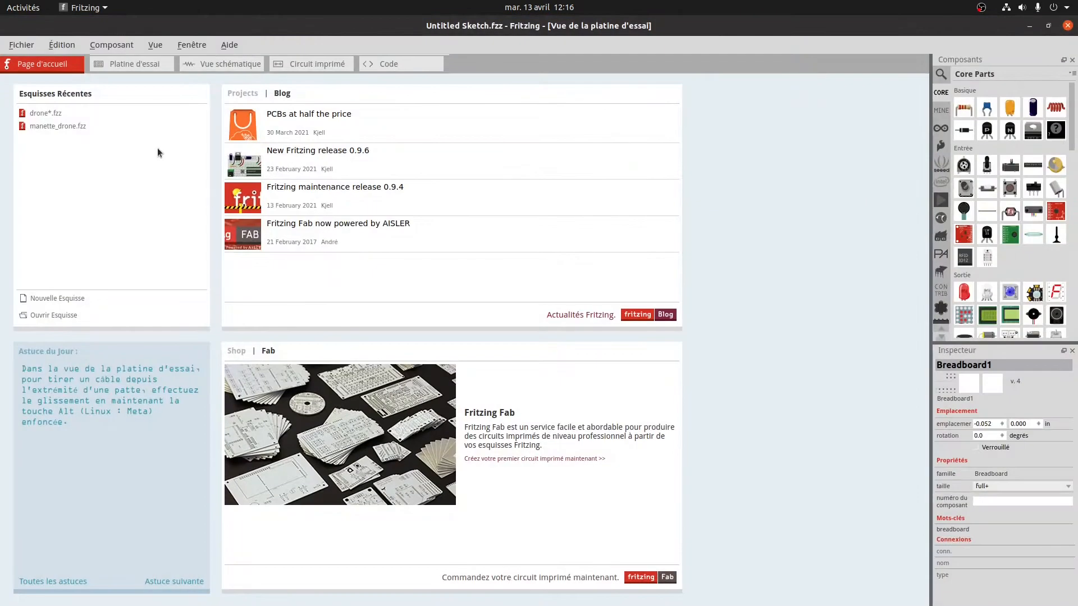
left_click(127, 68)
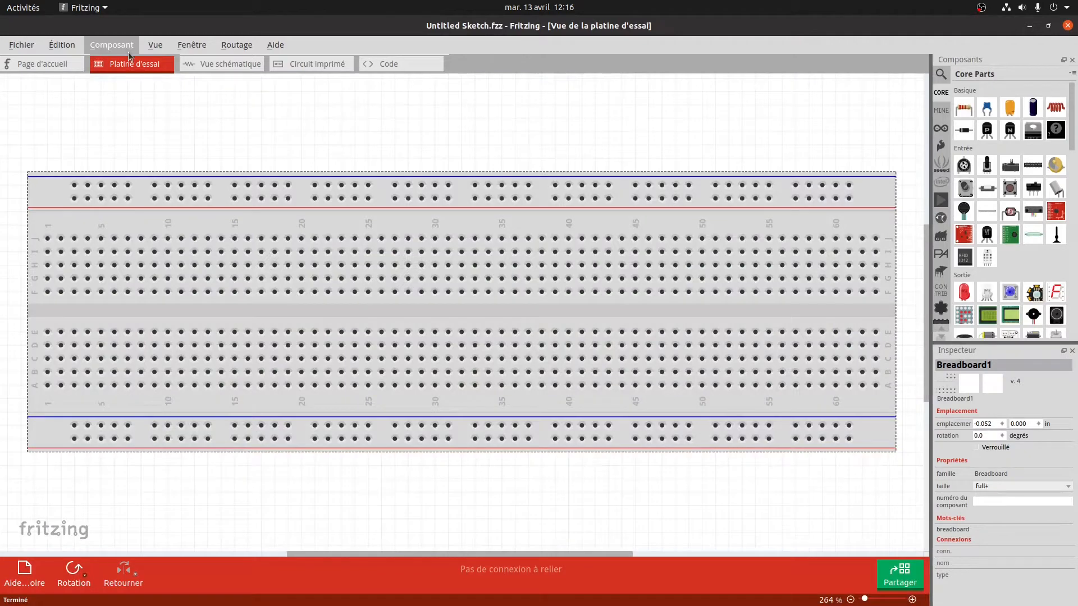
left_click(60, 66)
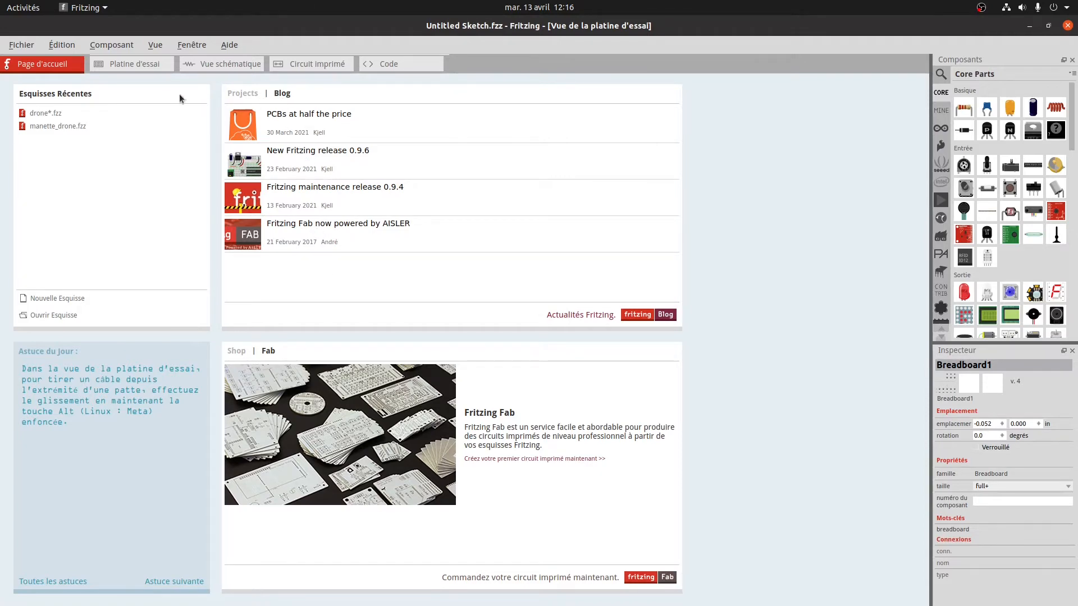
left_click(155, 65)
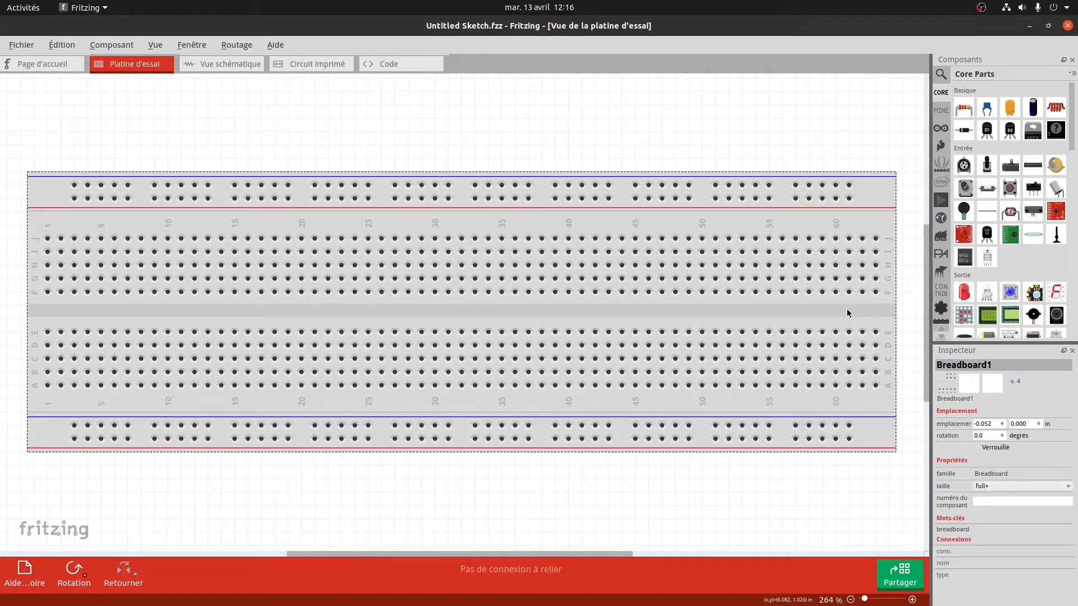
Place a red LED in the breadboard's upper half at columns 25 and 26, and add an Arduino Uno (Rev3) board
left_click(966, 285)
left_click_drag(967, 284, 375, 204)
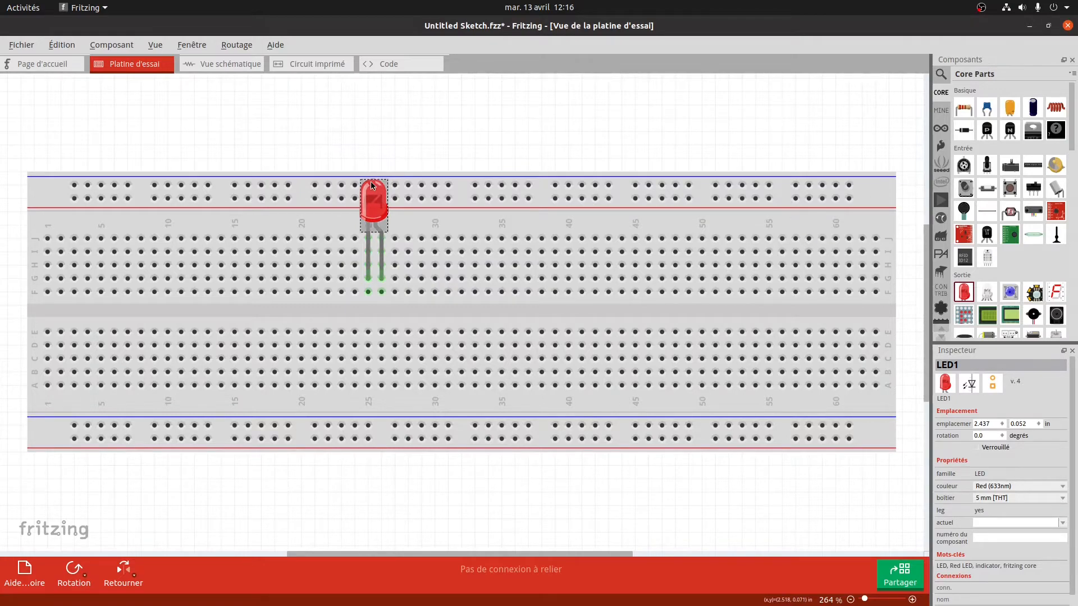
left_click(941, 128)
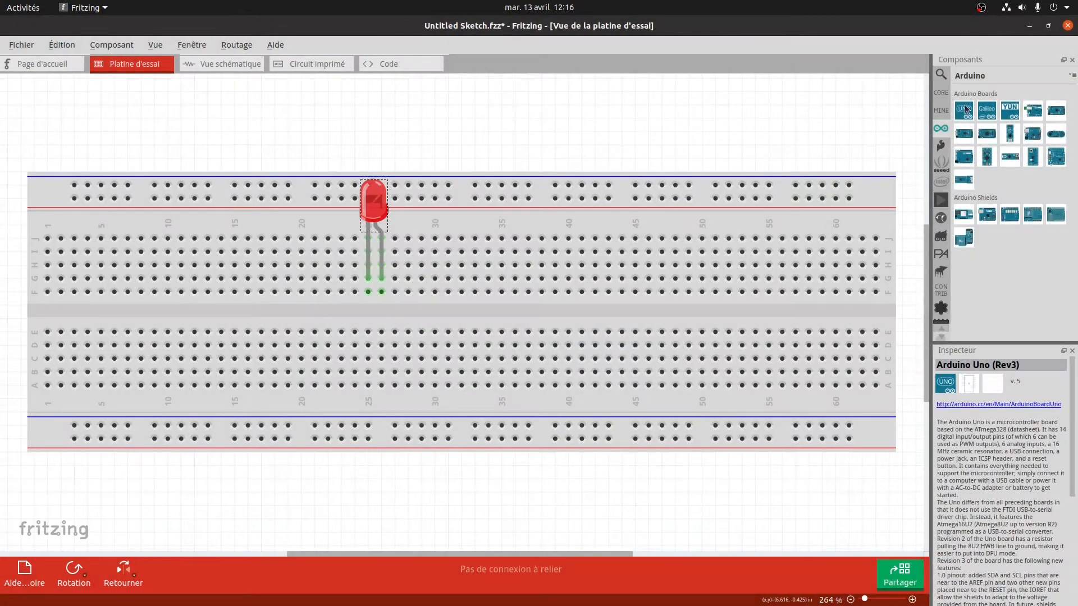
left_click_drag(965, 110, 479, 199)
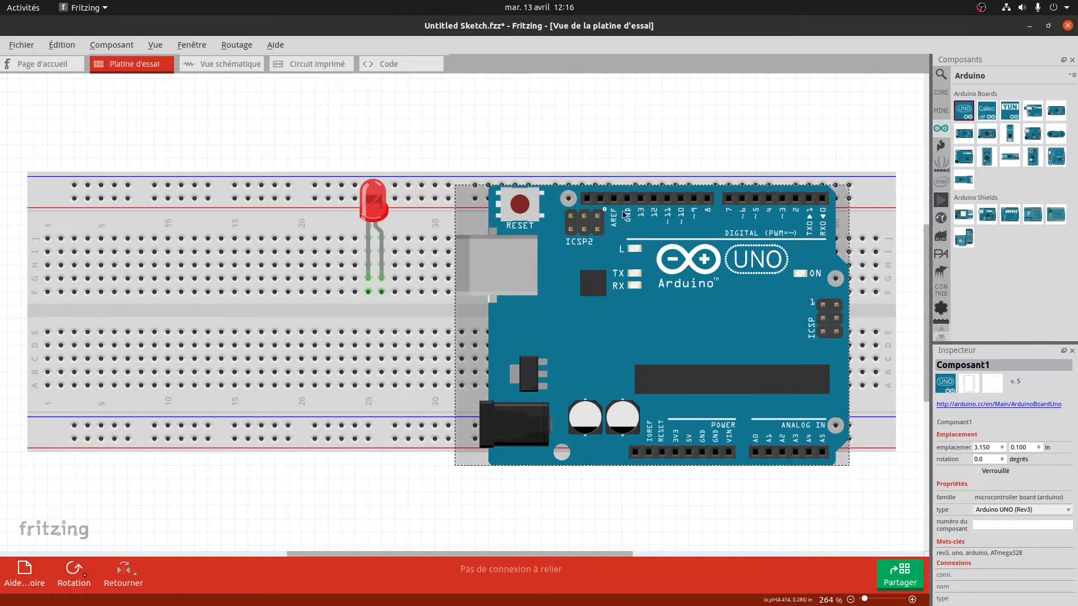
Move the Arduino Uno to the left of the LED, with its upper edge aligned to the breadboard
left_click_drag(655, 292, 172, 279)
left_click_drag(464, 554, 403, 548)
left_click_drag(509, 356, 482, 356)
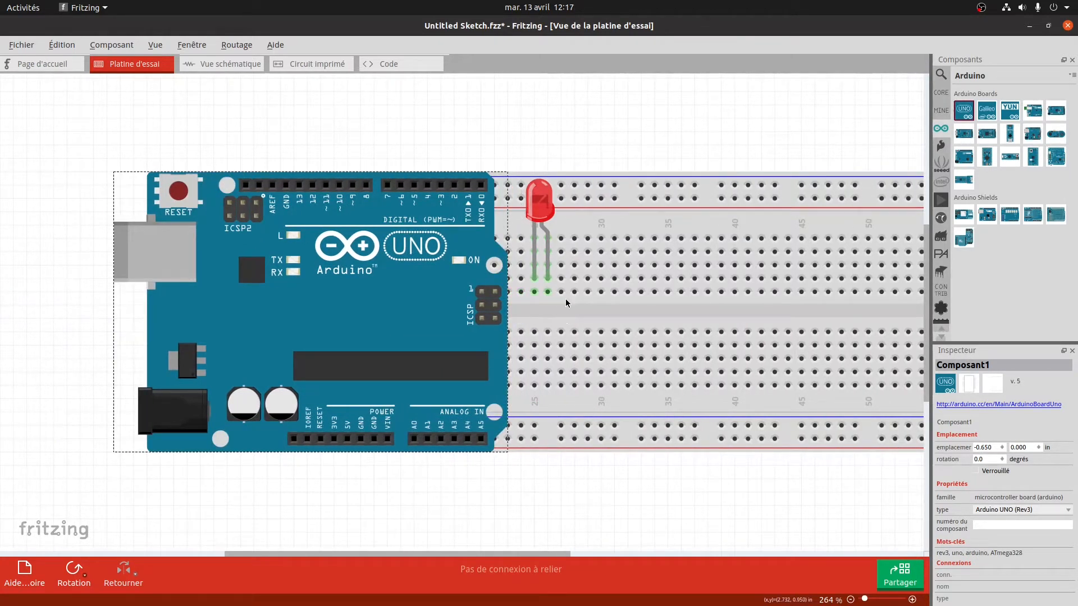
Wire the LED's cathode column to a GND pin in the Arduino's POWER header
left_click(573, 317)
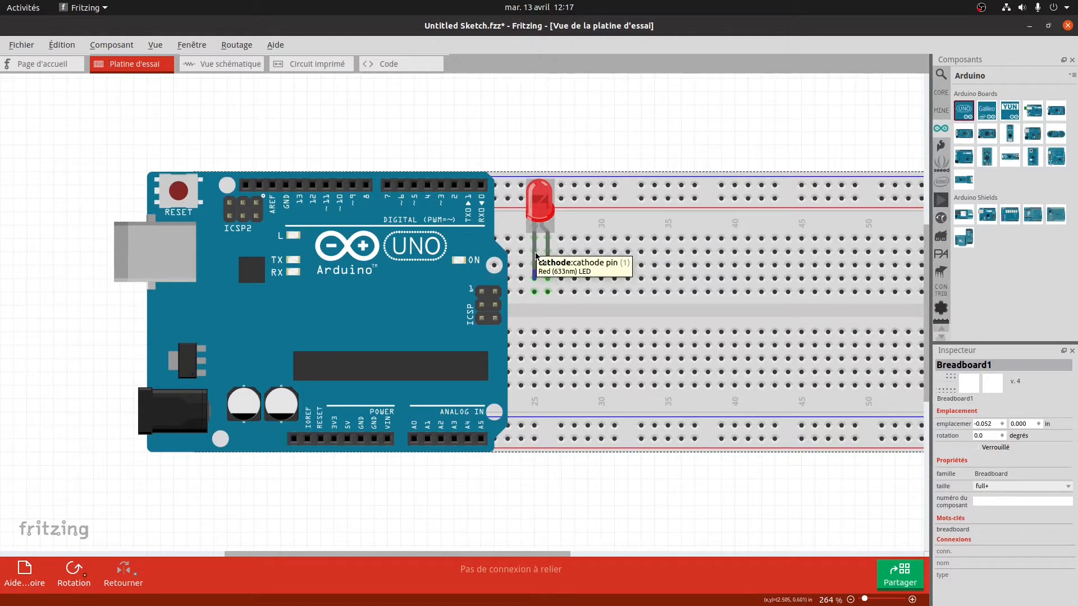
left_click_drag(534, 292, 374, 447)
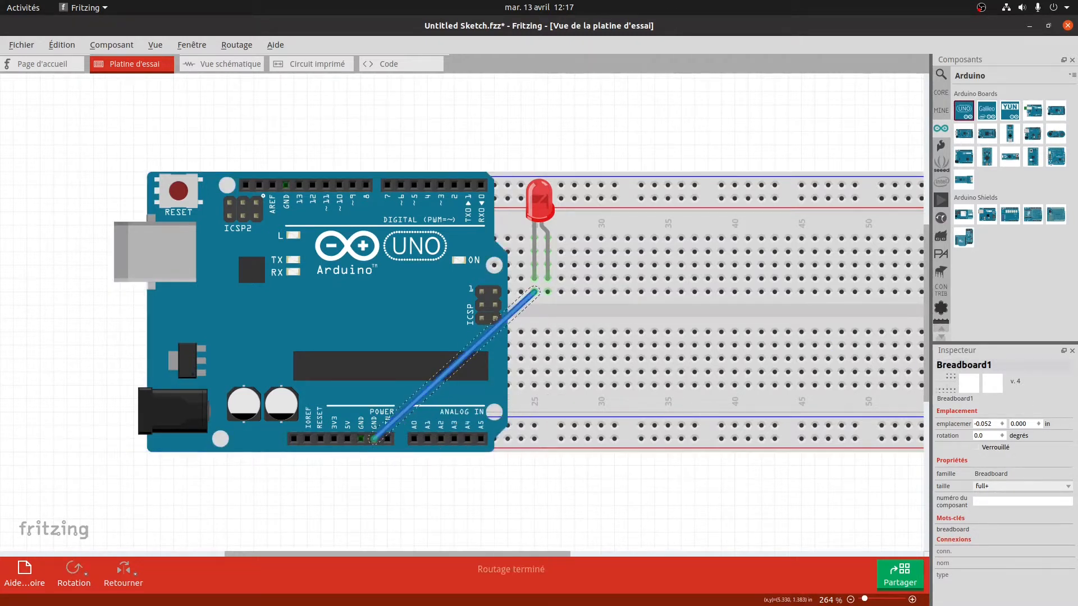
Move the Arduino Uno farther left to -2.150 in, 0.000 in, level with the breadboard
left_click_drag(477, 365, 290, 351)
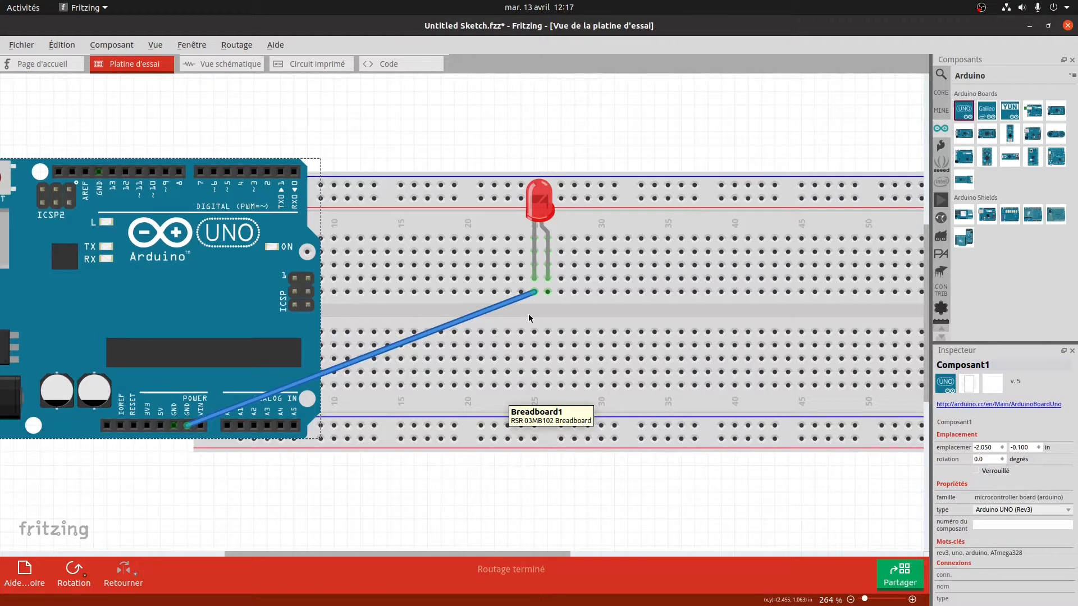
scroll(528, 314, "down", 3, "ctrl")
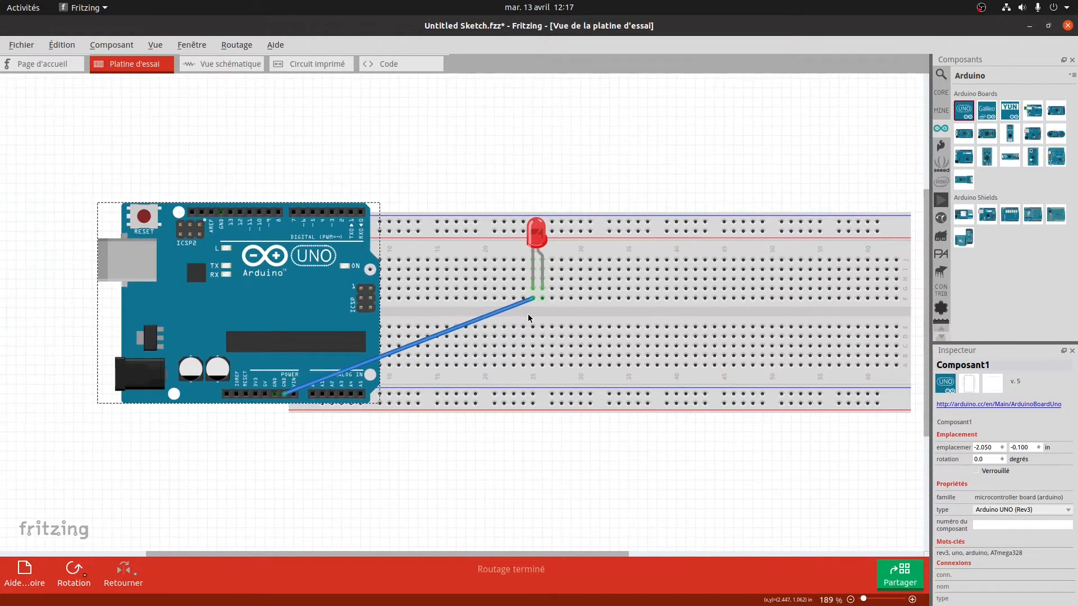
key("Left")
key("Down")
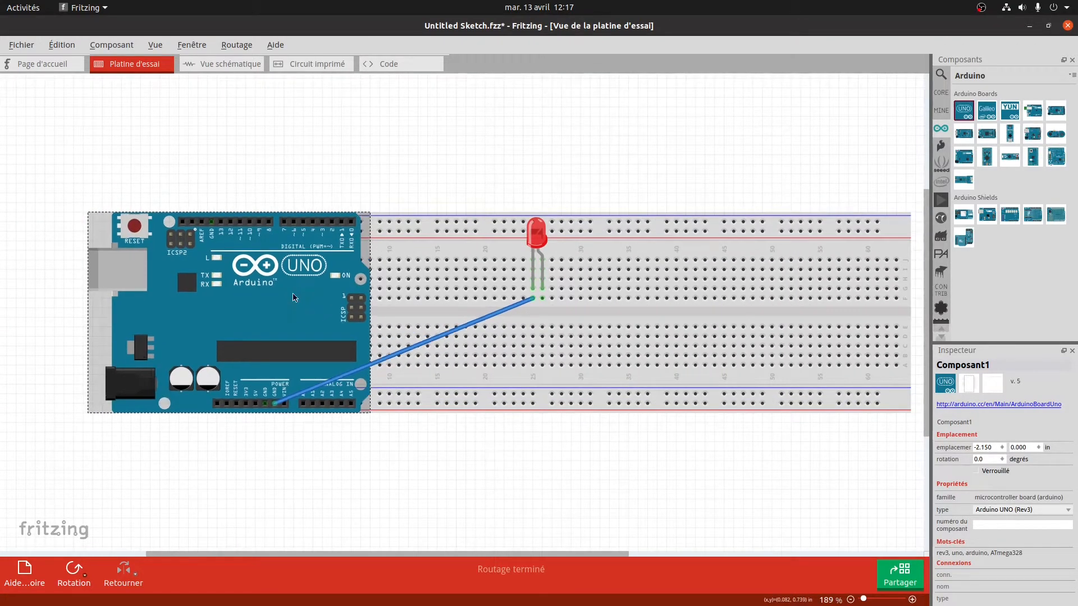
Shift the breadboard left to -0.452 in and change its size to half+
left_click(851, 600)
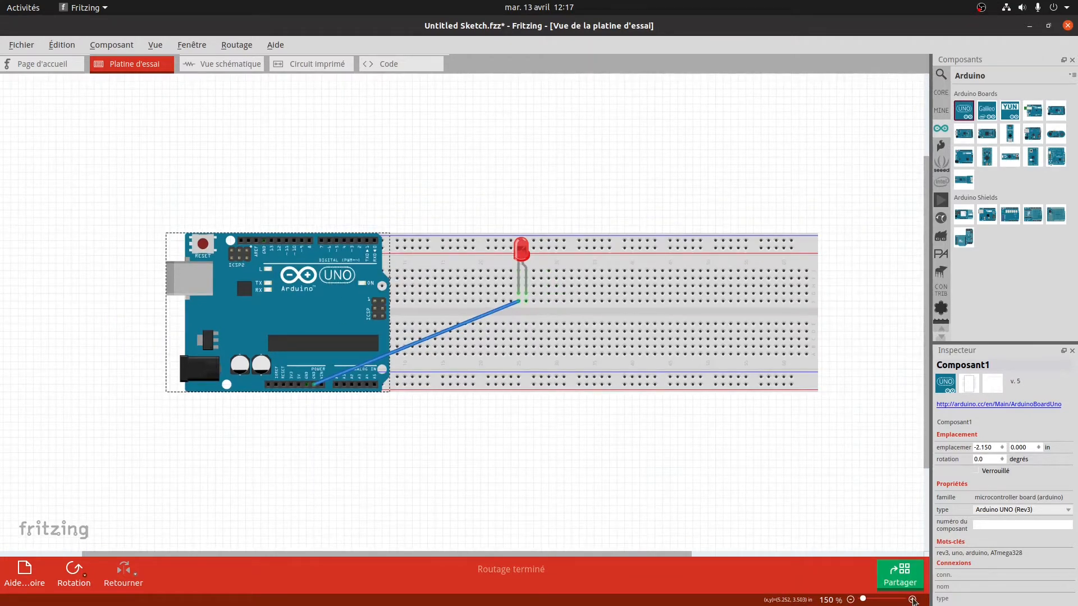
left_click(913, 599)
left_click(582, 336)
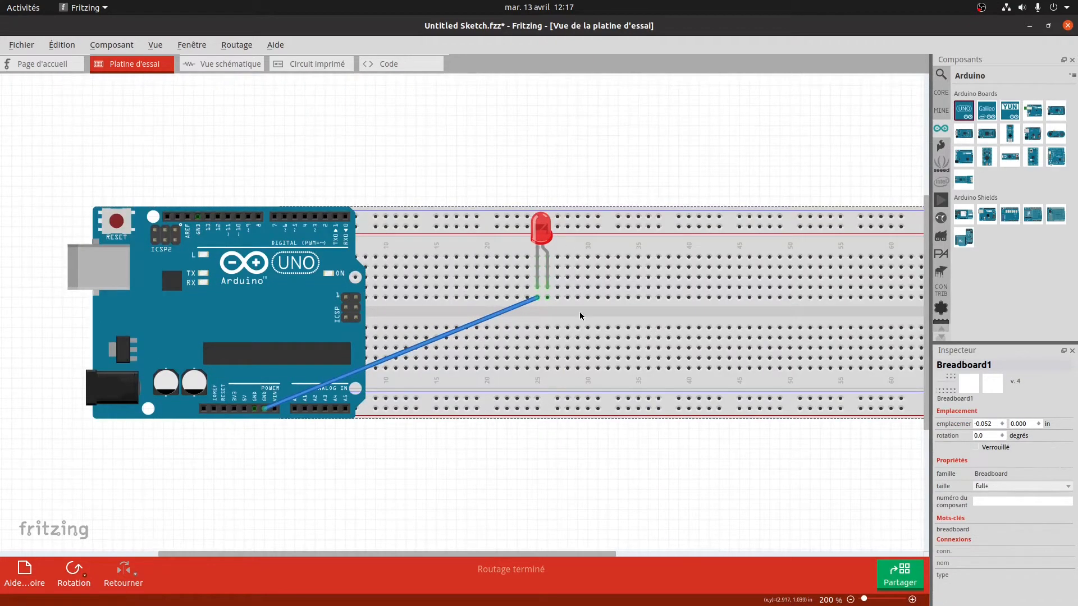
left_click_drag(580, 311, 542, 313)
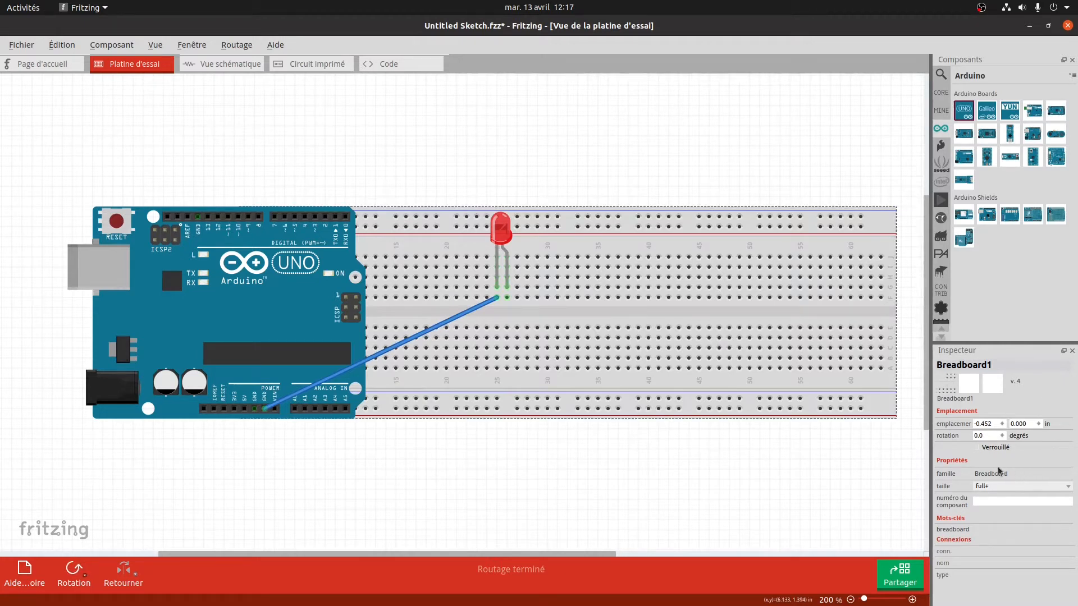
left_click(997, 484)
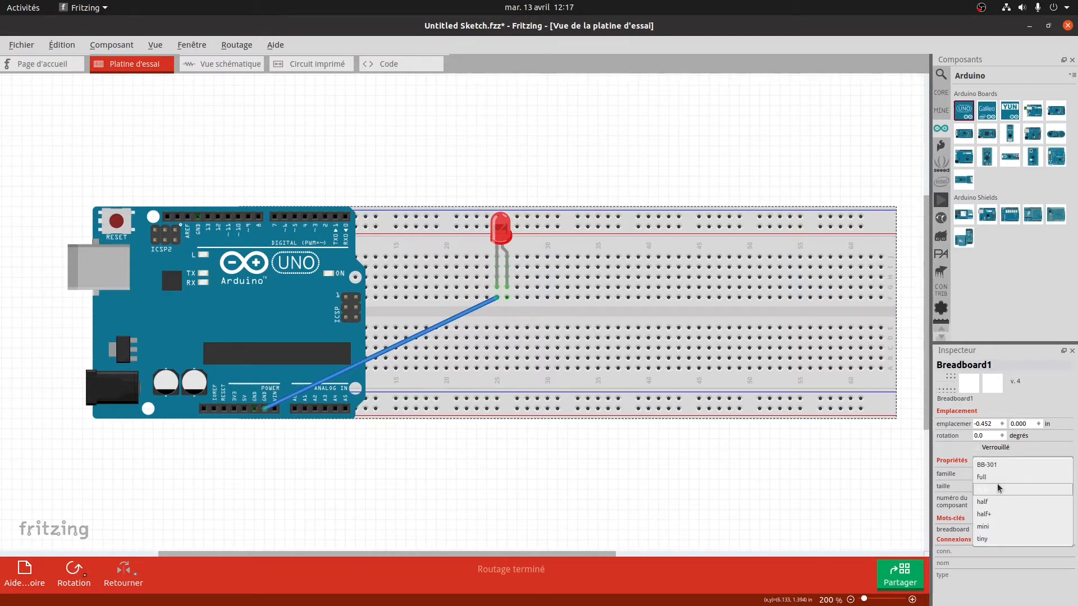
left_click(999, 514)
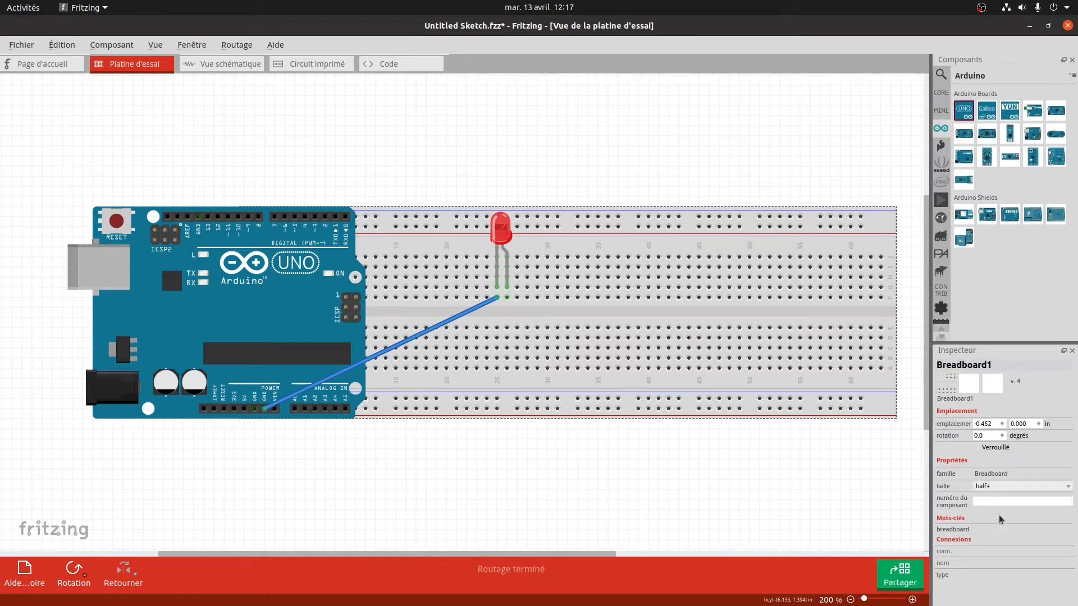
Place the half+ breadboard just right of the Arduino and move the LED to columns 13 and 14 in its lower half
left_click_drag(607, 299, 647, 310)
left_click_drag(632, 239, 512, 289)
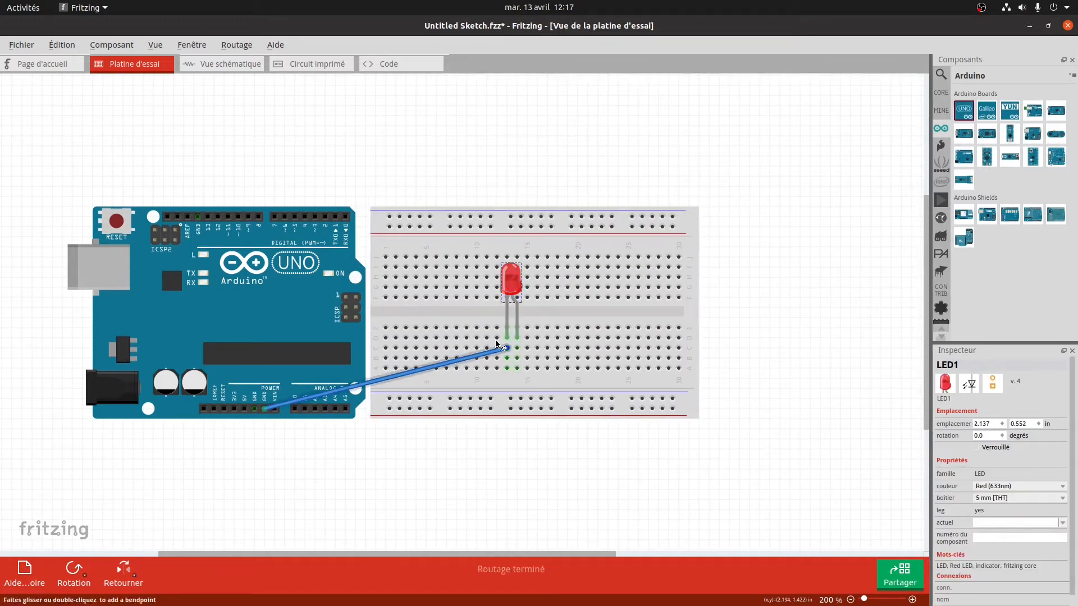
Bend the ground wire at right angles so it runs below the Arduino and breadboard, and set its colour to noir
left_click(424, 374)
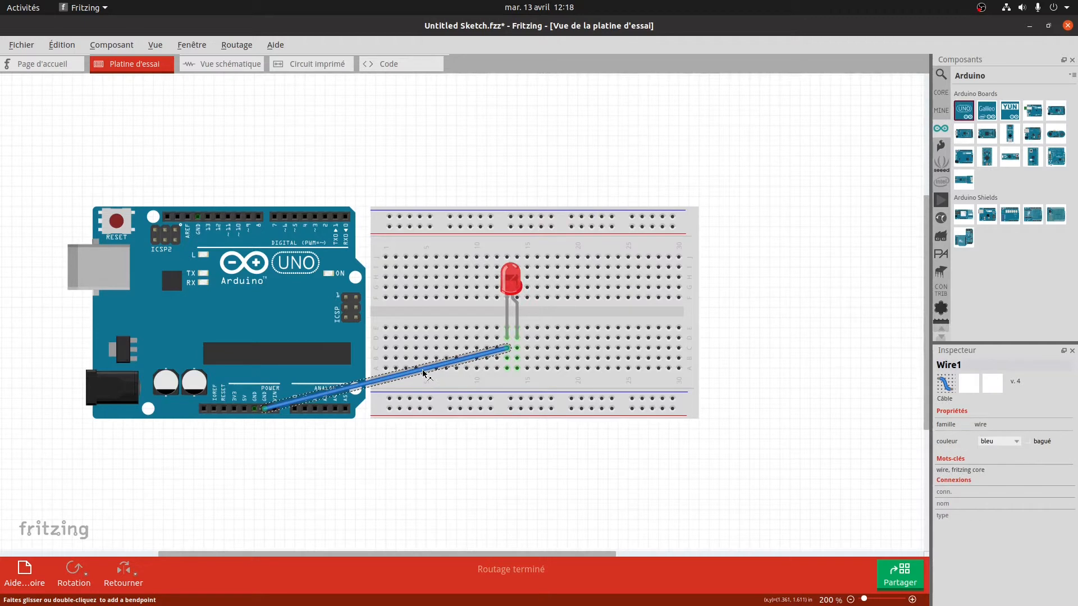
left_click_drag(425, 373, 262, 446)
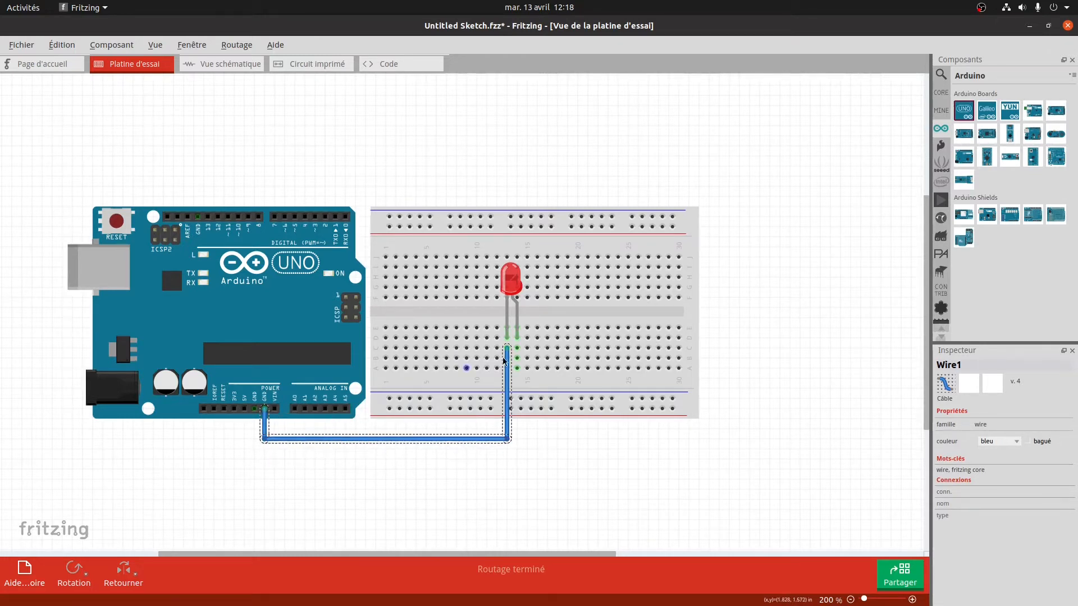
left_click(1013, 444)
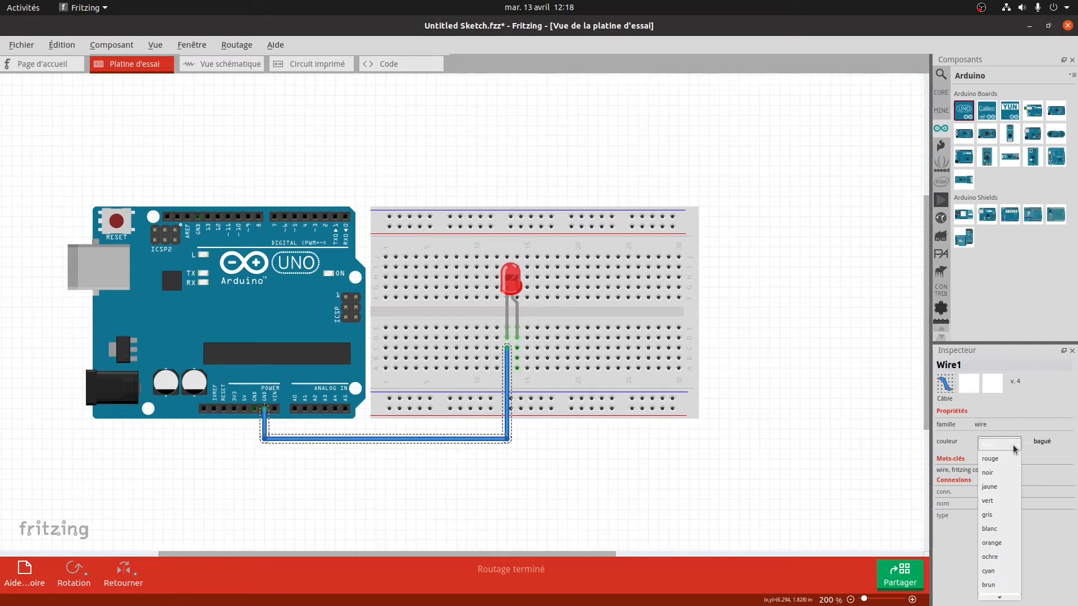
left_click(996, 472)
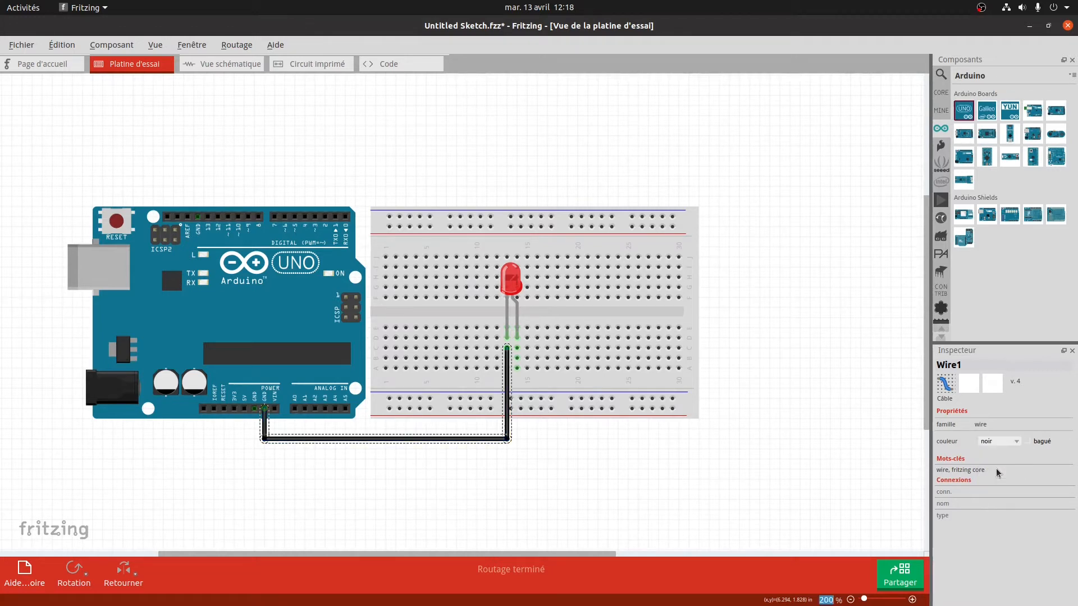
Browse the component library's categories, including Core Parts, SparkFun and SparkFun-DigitalIC
left_click(518, 350)
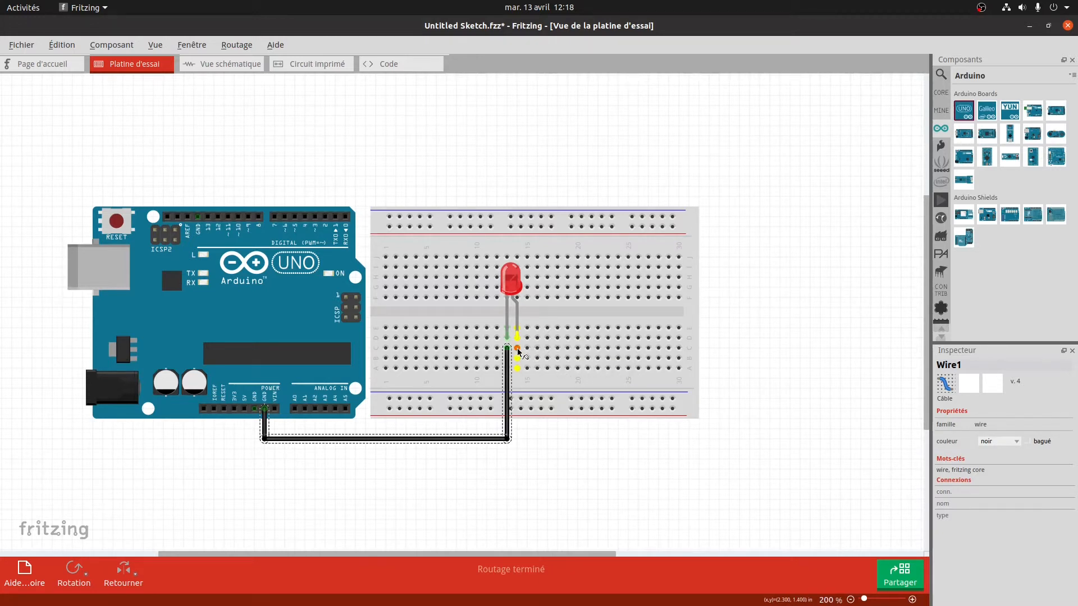
left_click(941, 97)
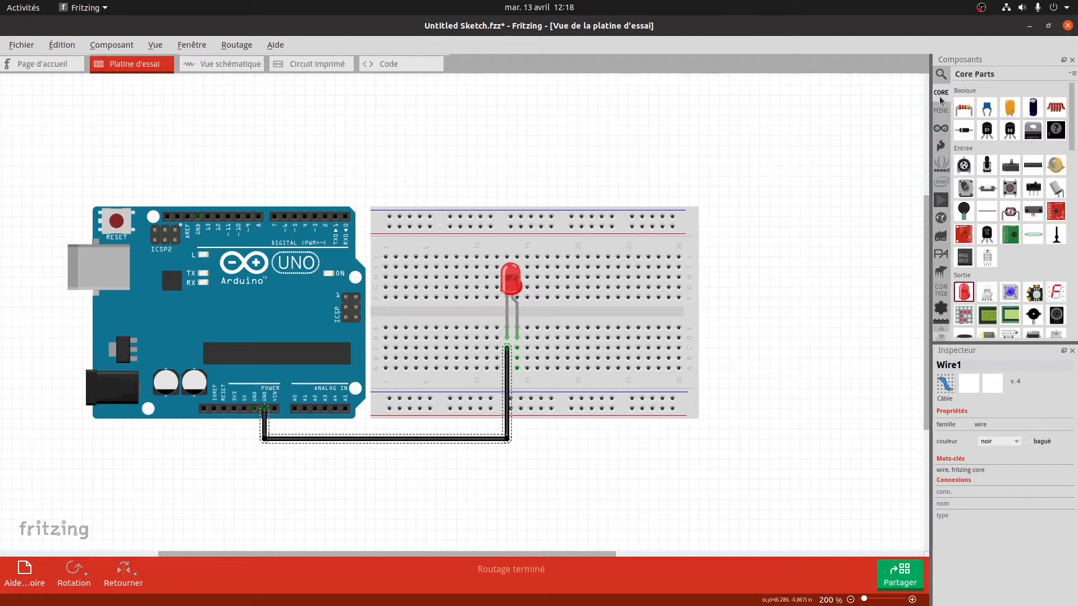
scroll(1005, 219, "down", 15)
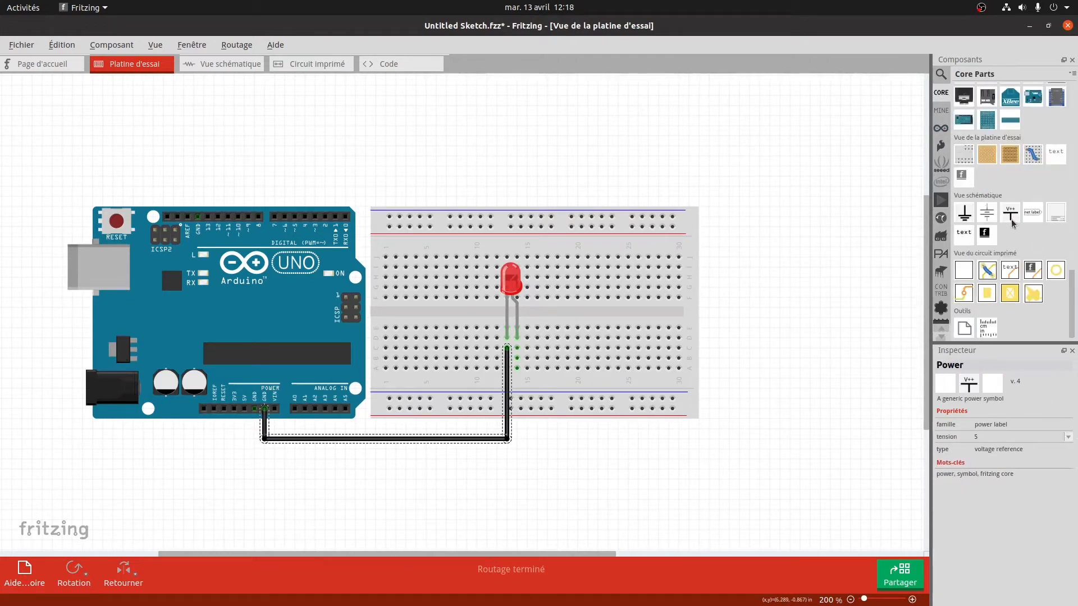
left_click(941, 146)
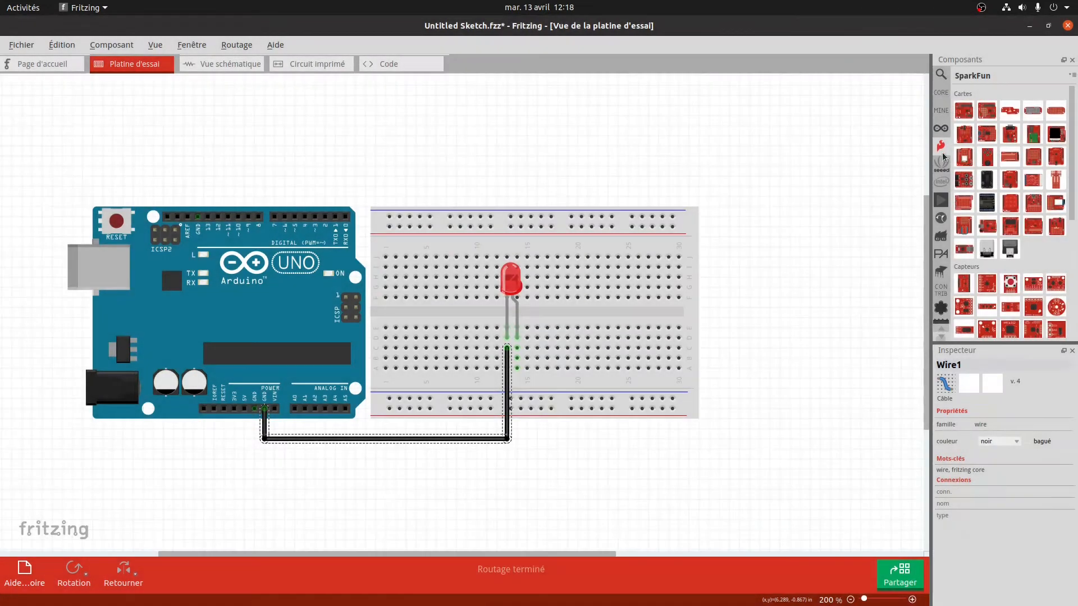
left_click(942, 337)
left_click(941, 337)
left_click(941, 316)
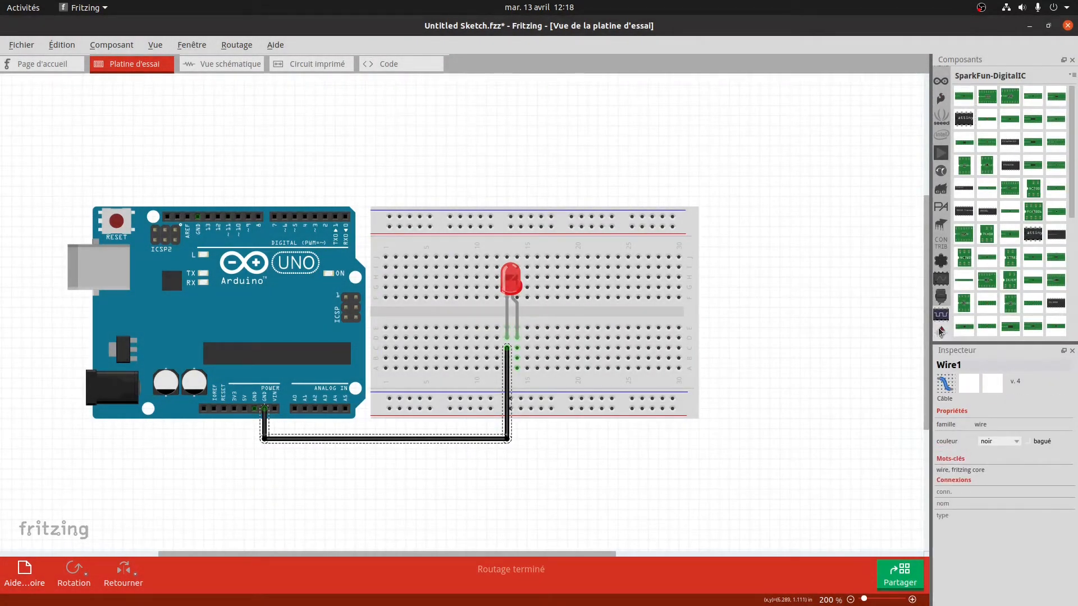
left_click(942, 332)
left_click(941, 332)
Place a resistor from Core Parts in breadboard row B, from the LED's anode column 14 to column 18
left_click(941, 92)
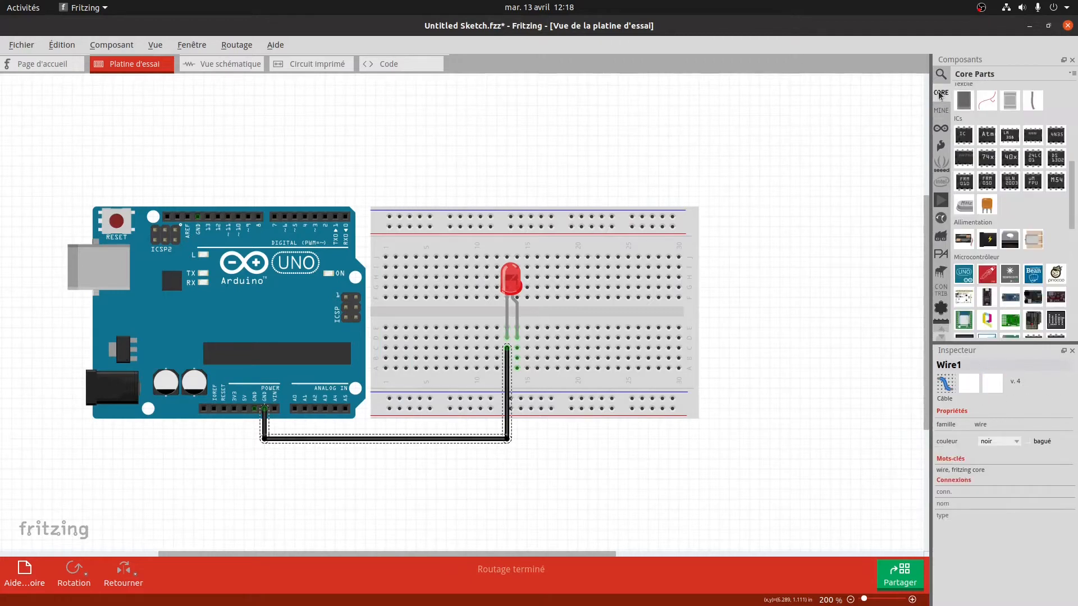
scroll(968, 257, "up", 5)
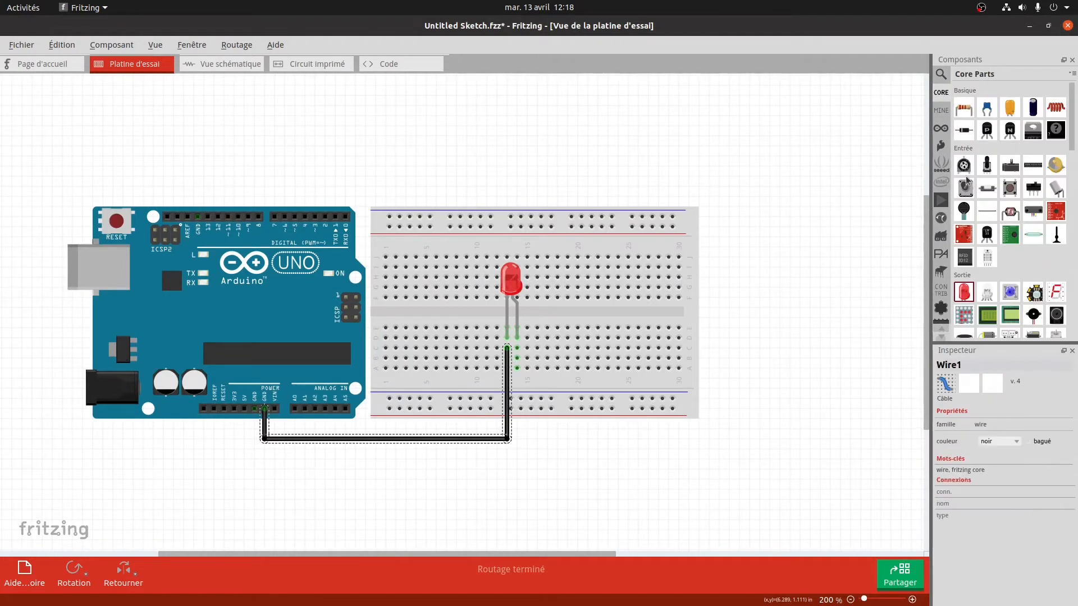
left_click_drag(964, 107, 529, 358)
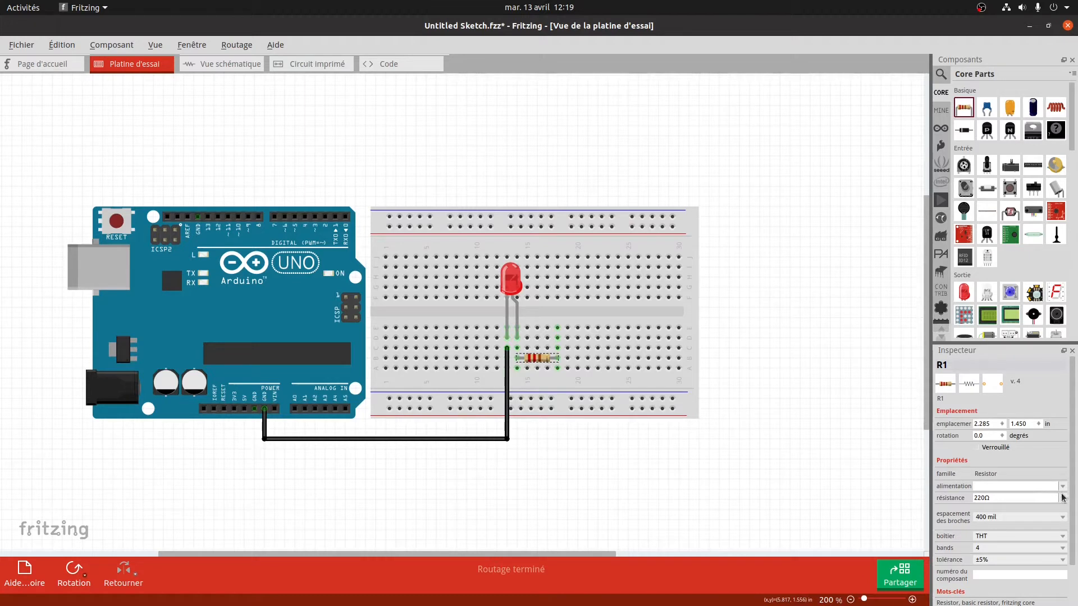
Set the resistor's resistance to 10kΩ
left_click(1066, 499)
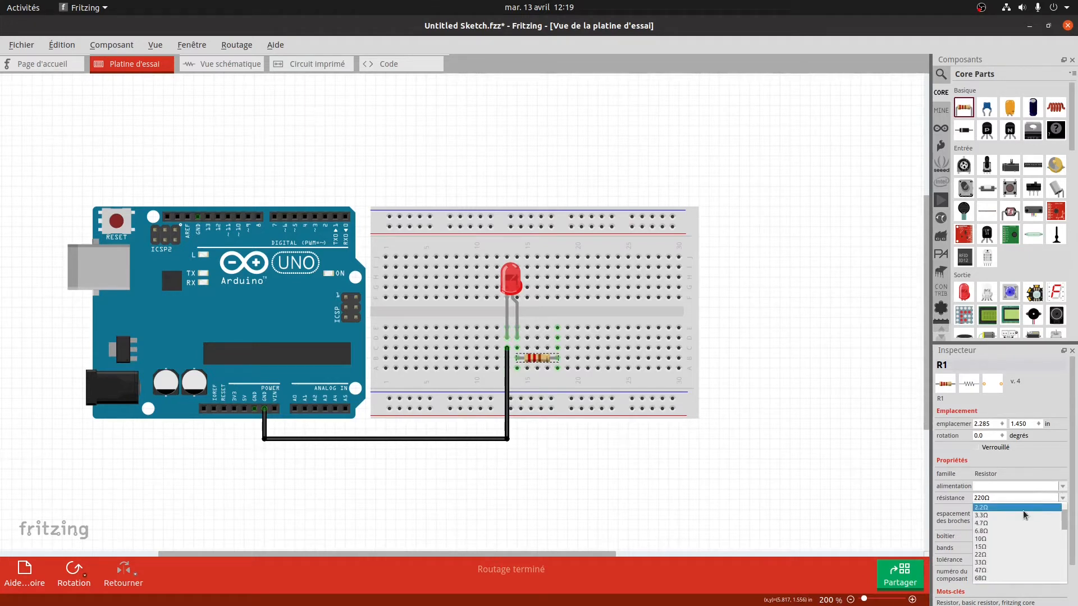
scroll(996, 557, "down", 6)
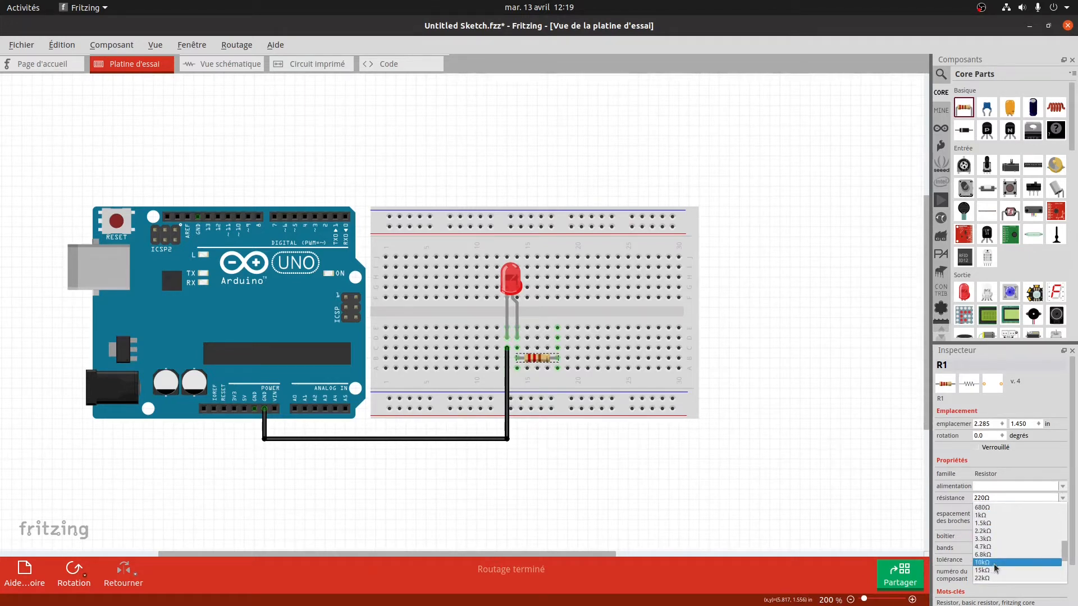
left_click(996, 539)
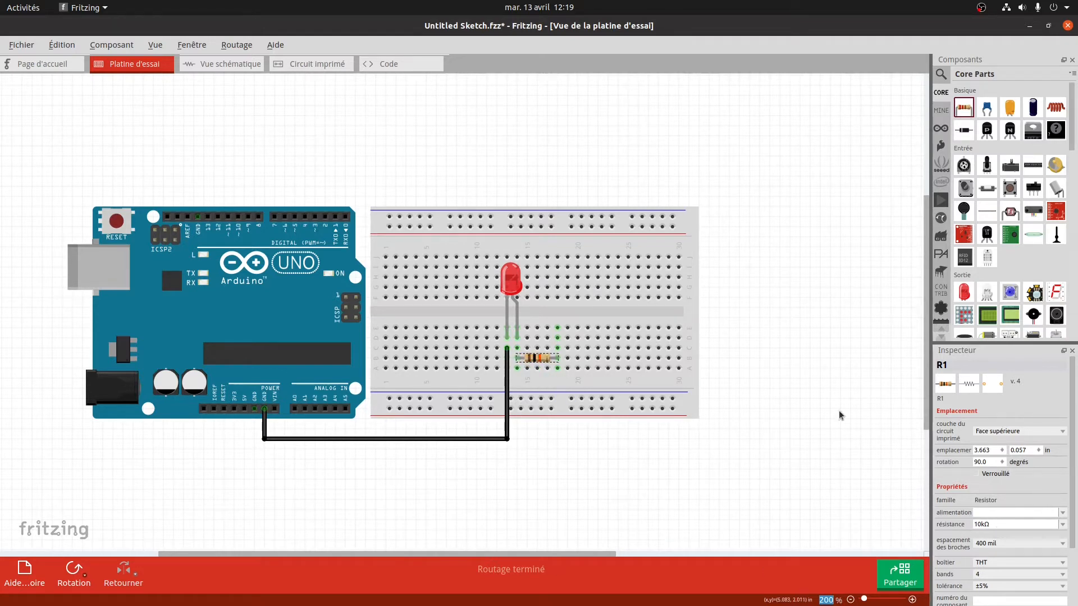
Try the 2512 and 2010 SMD packages on the resistor
left_click(1004, 563)
left_click(1003, 553)
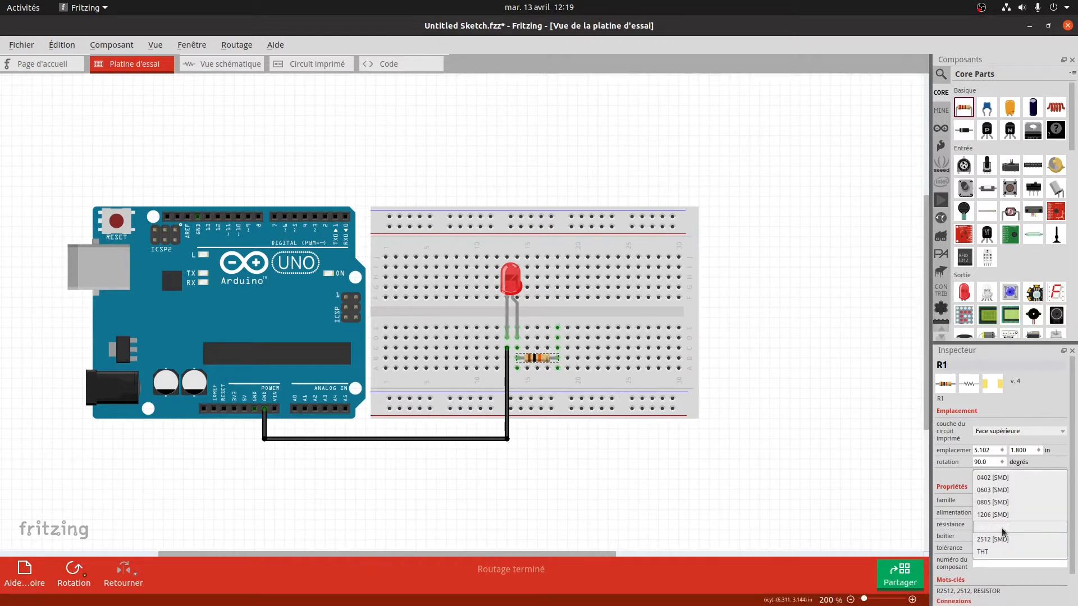
left_click(998, 540)
left_click(993, 541)
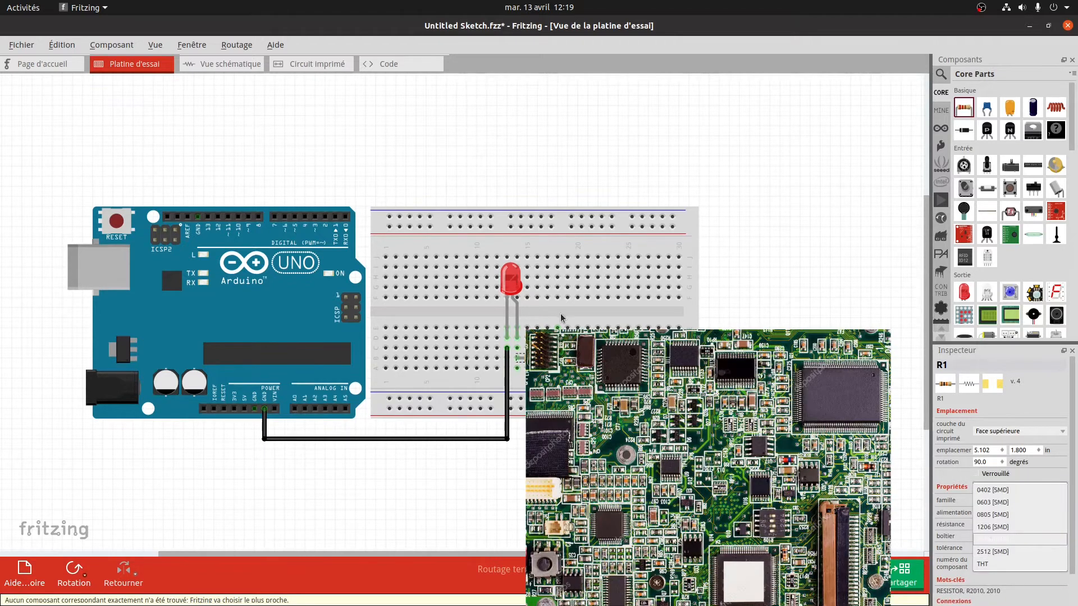
Set the resistor's package to THT with 5 bands and a pin spacing of 200 mil
left_click(988, 564)
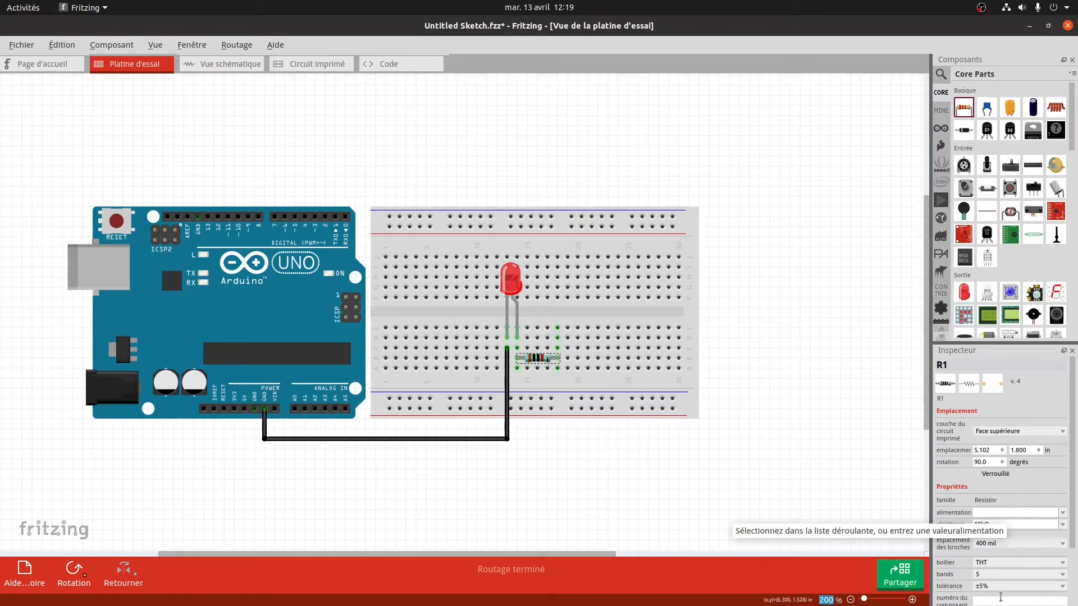
left_click(997, 546)
left_click(991, 523)
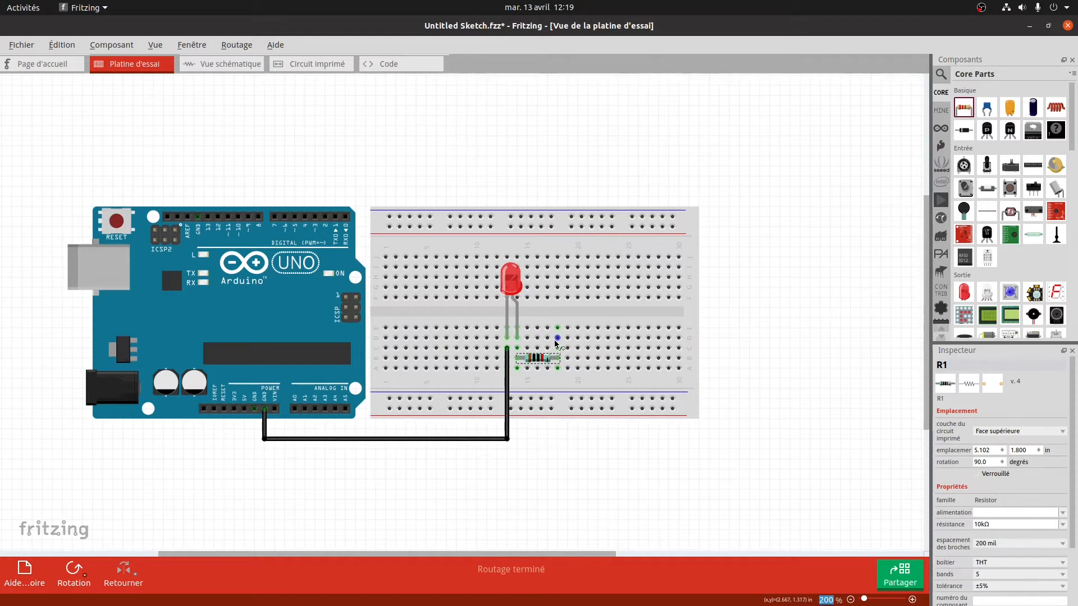
Wire the resistor's free end in breadboard column 18 to Arduino pin 8, bending the wire so it runs level above both boards
left_click_drag(557, 343, 258, 216)
left_click_drag(348, 255, 254, 166)
left_click_drag(393, 255, 568, 177)
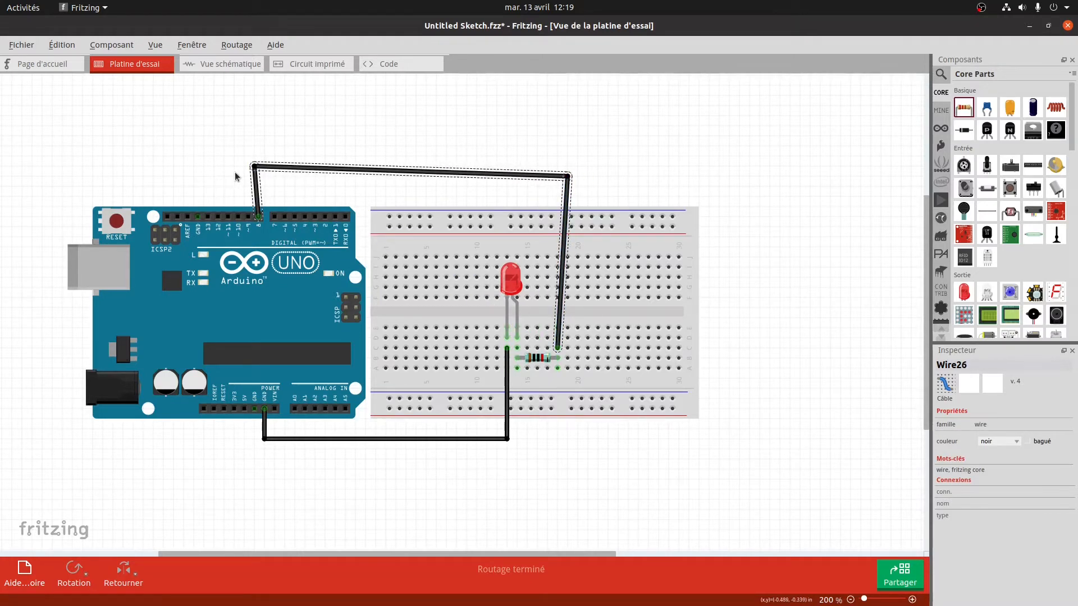
left_click_drag(254, 166, 253, 177)
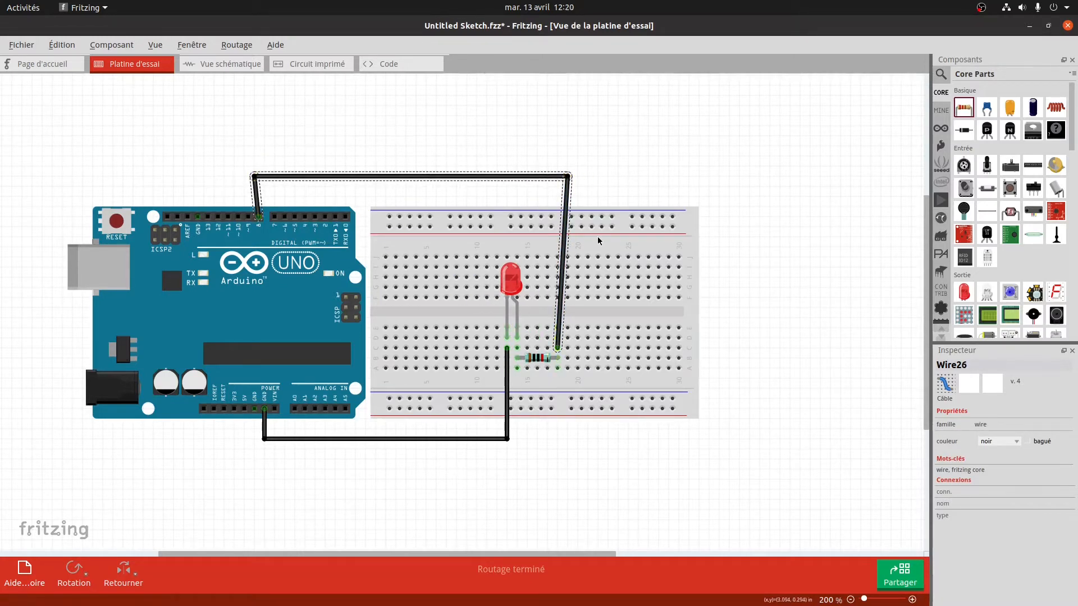
Square off the pin 8 wire with a corner two columns beyond the resistor's end, and delete the short stray wire
left_click_drag(559, 307, 560, 309)
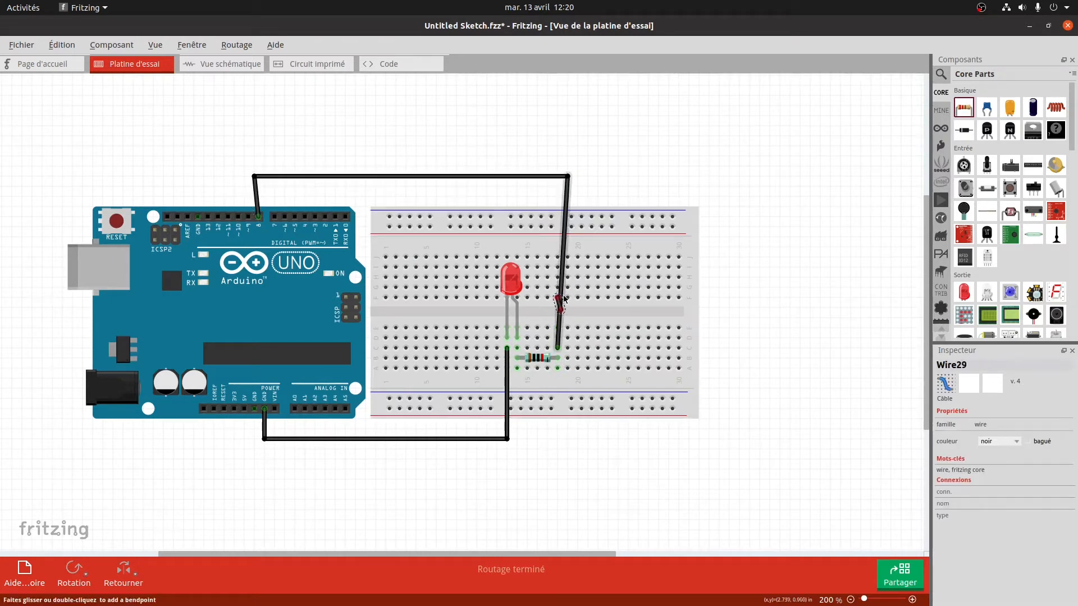
left_click_drag(564, 300, 570, 351)
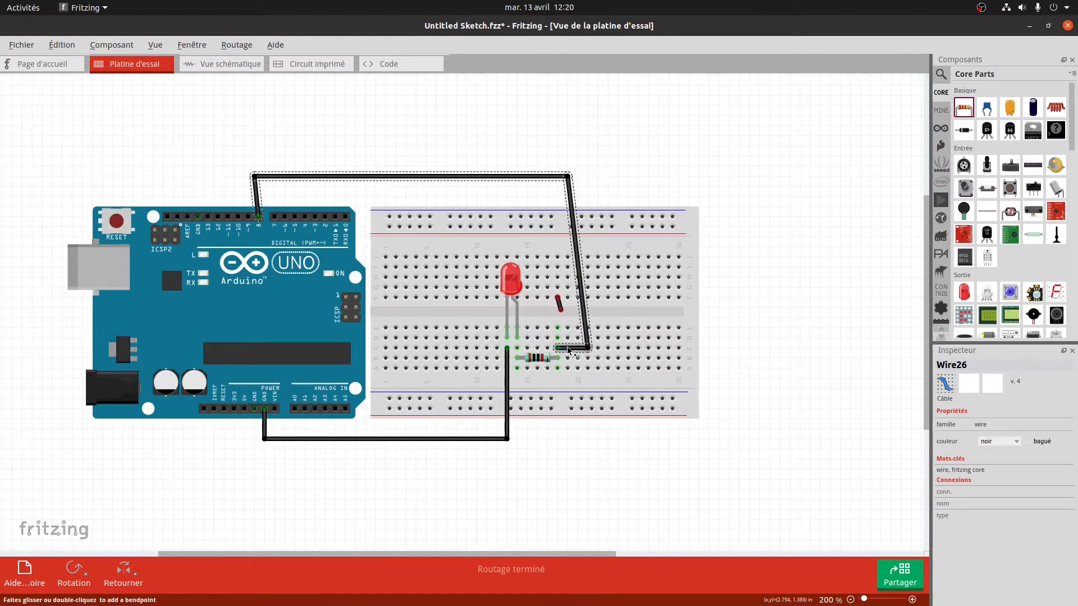
left_click(561, 316)
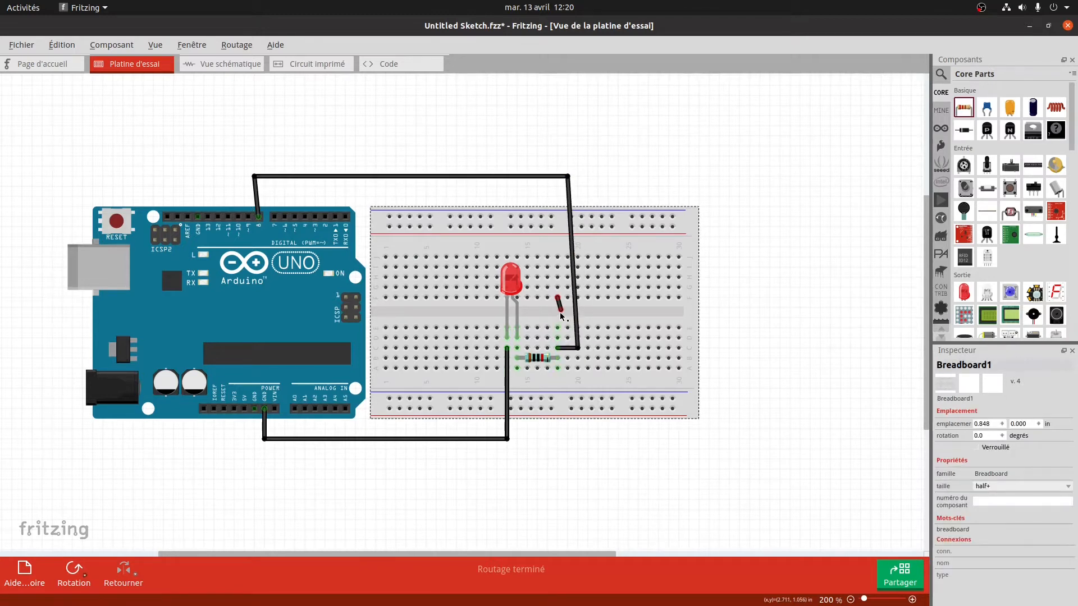
left_click_drag(568, 179, 578, 178)
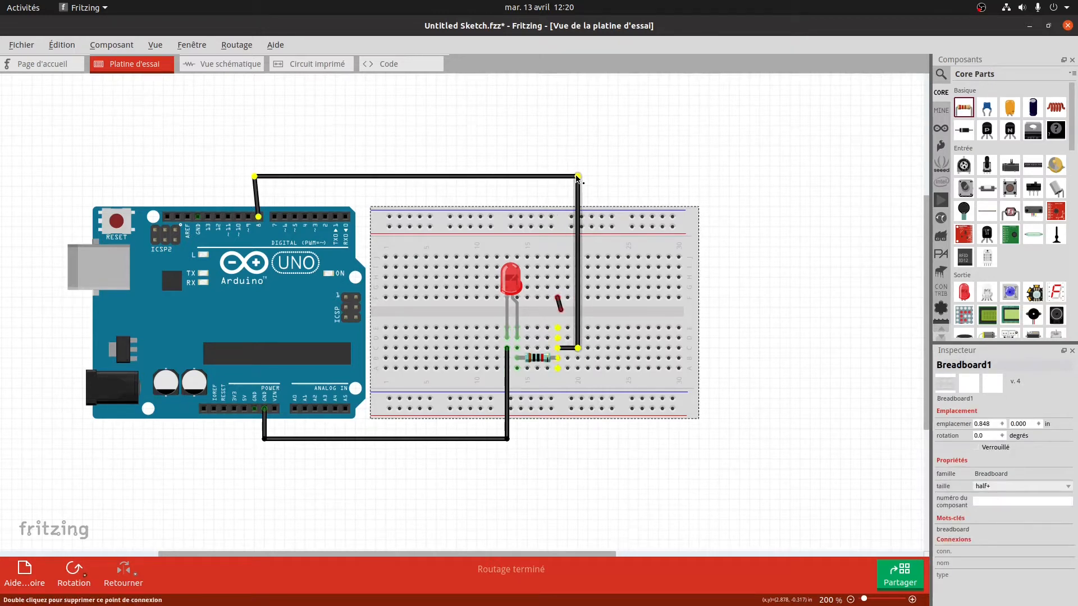
left_click(559, 305)
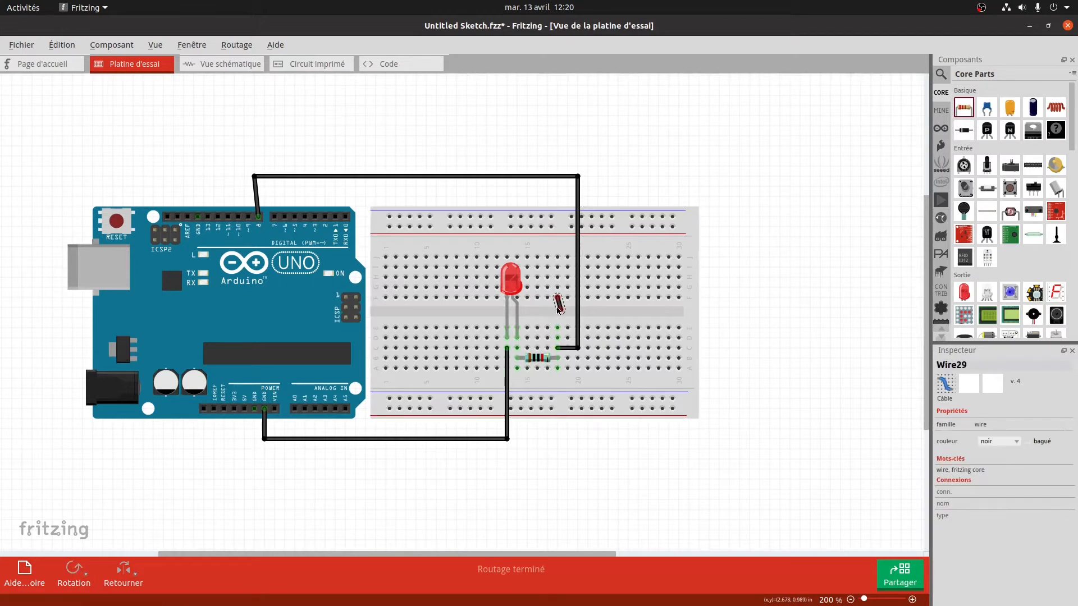
key("Delete")
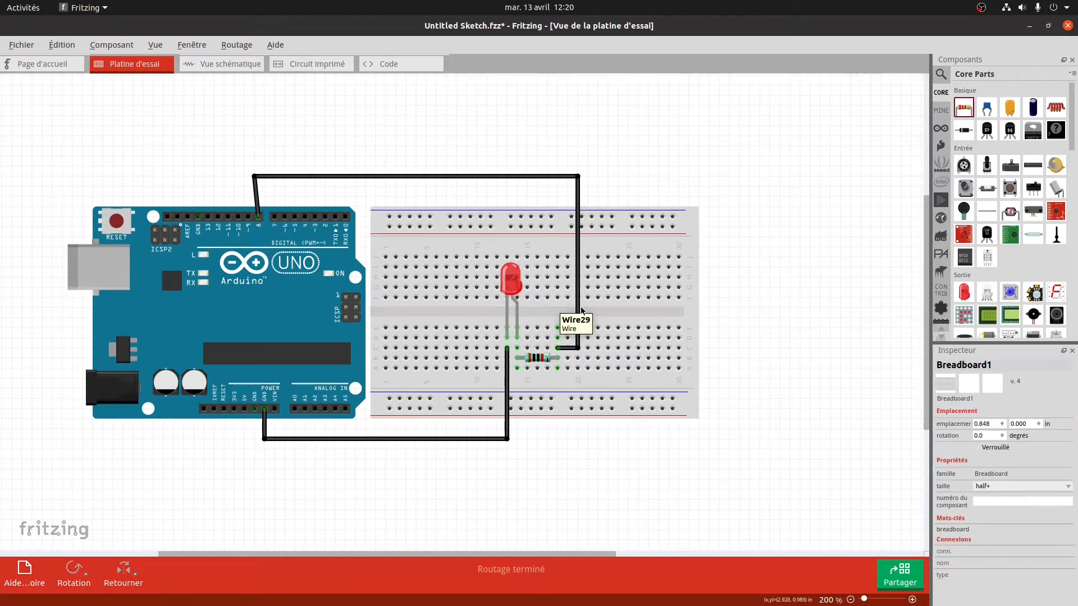
Set the colour of the wire between Arduino pin 8 and the resistor to brun
right_click(579, 311)
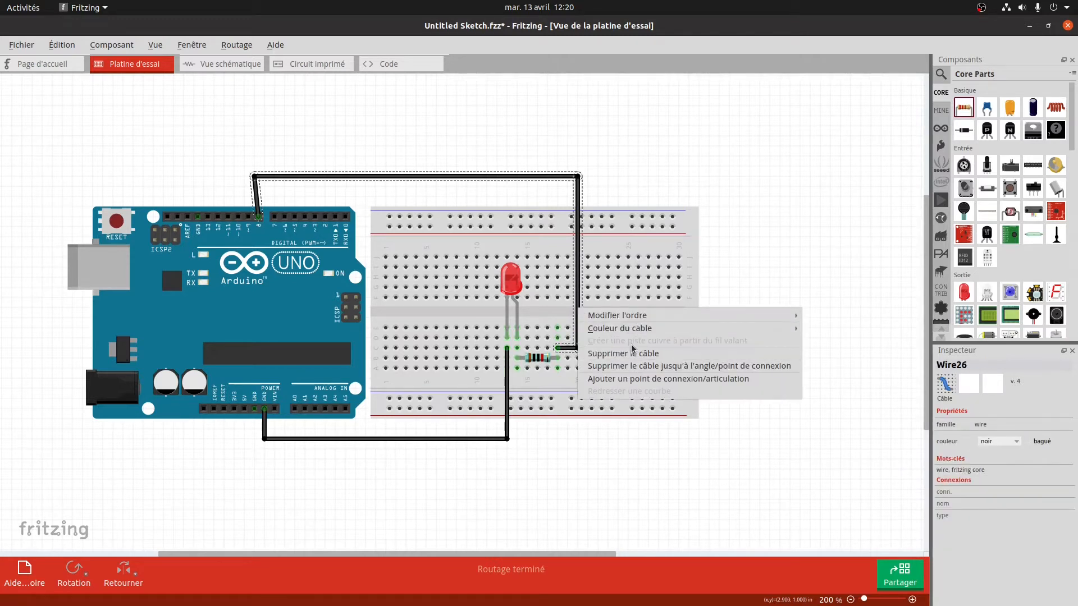
left_click(579, 275)
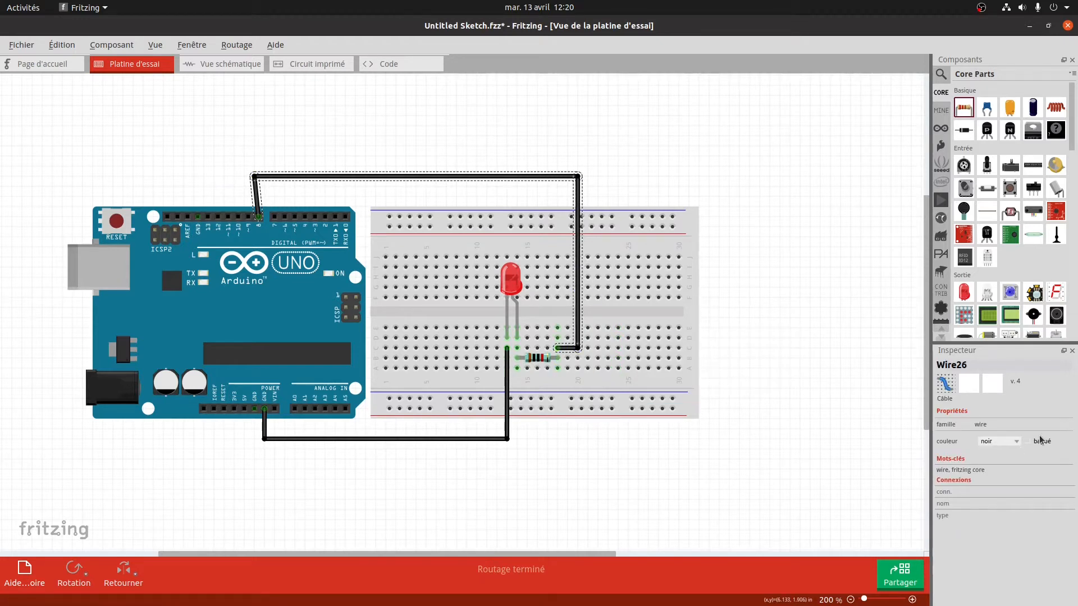
left_click(1007, 443)
scroll(1002, 424, "up", 1)
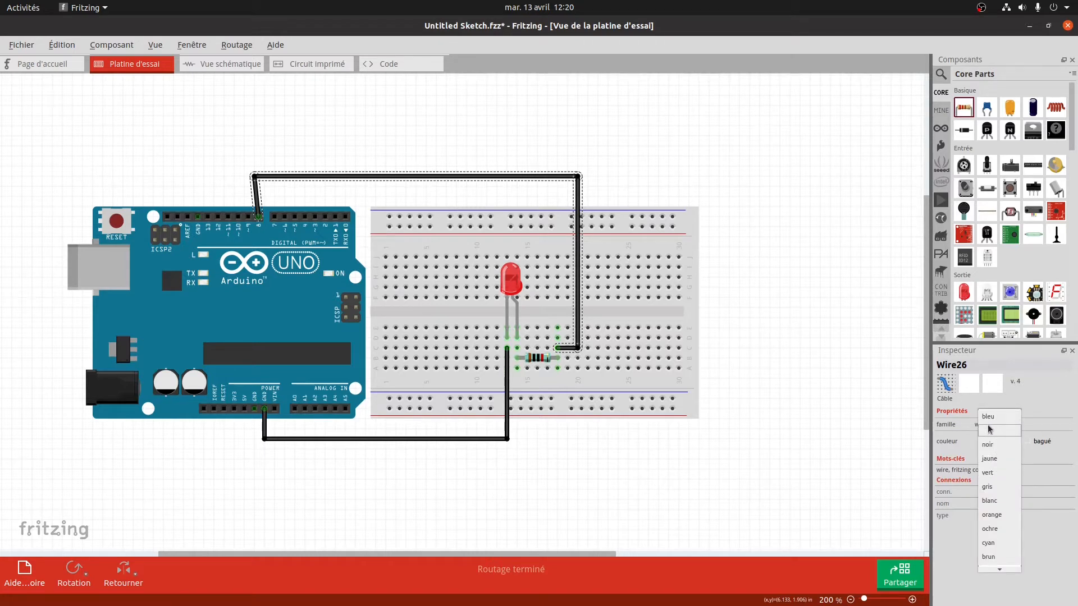
left_click(993, 430)
left_click(994, 444)
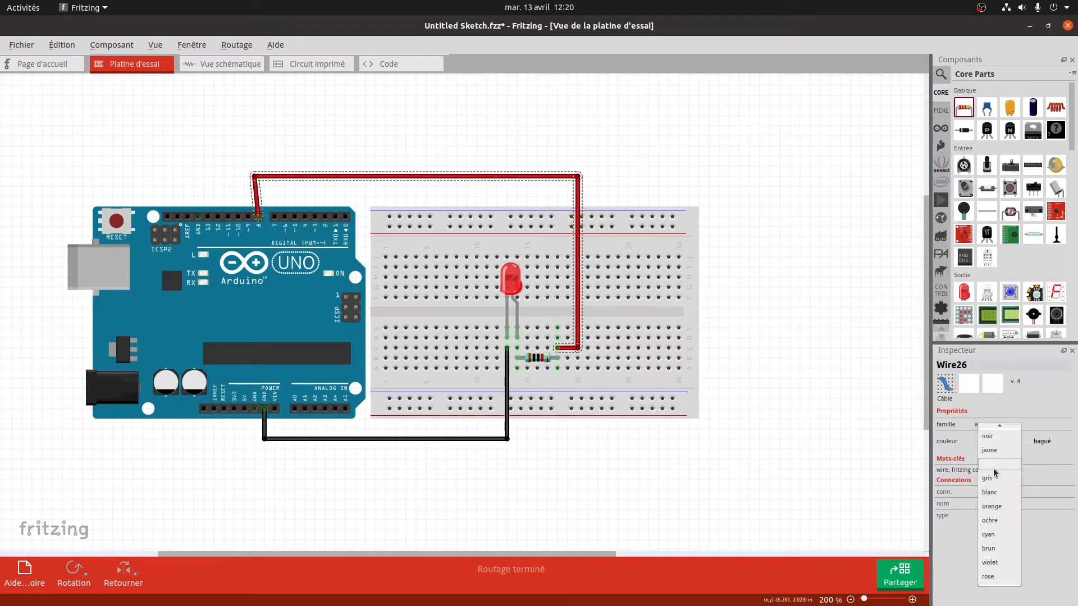
left_click(991, 548)
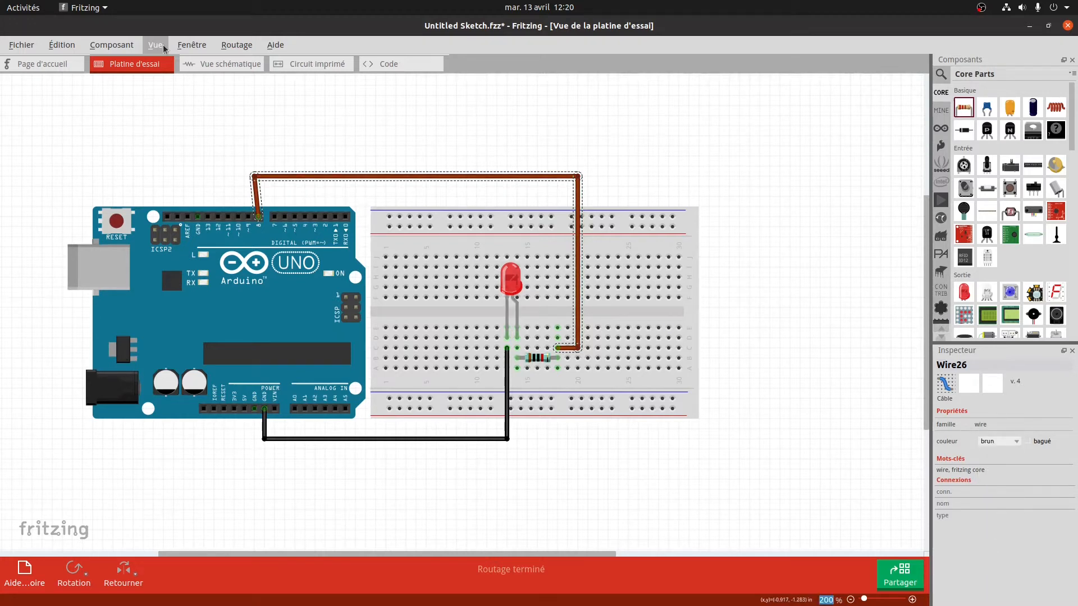
In the schematic view, move the Arduino symbol away from the LED and rotate it 90° so it stands upright
left_click(208, 60)
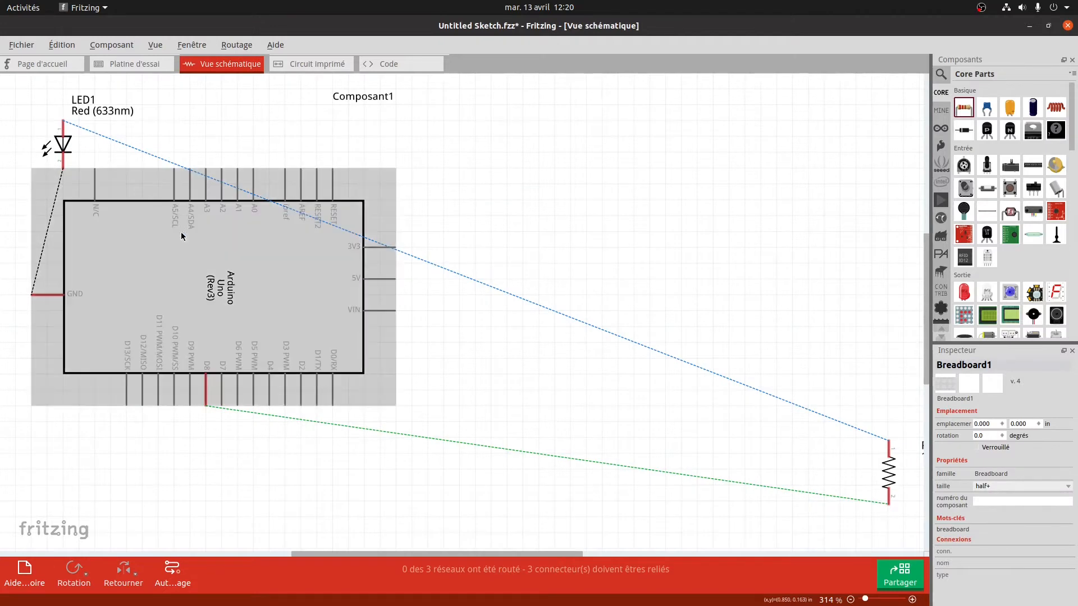
left_click_drag(181, 235, 391, 261)
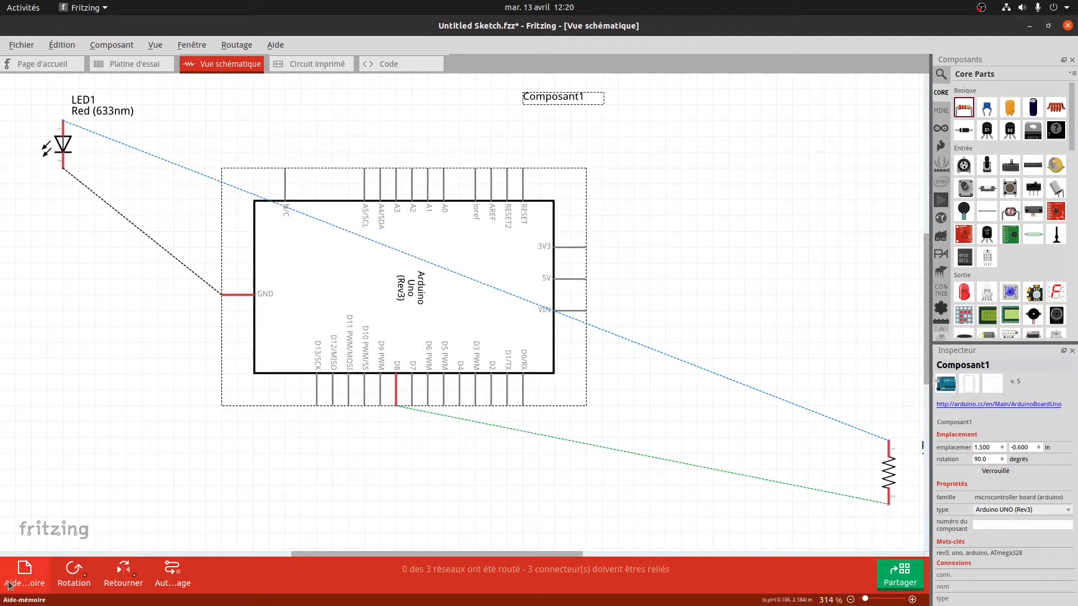
left_click(55, 571)
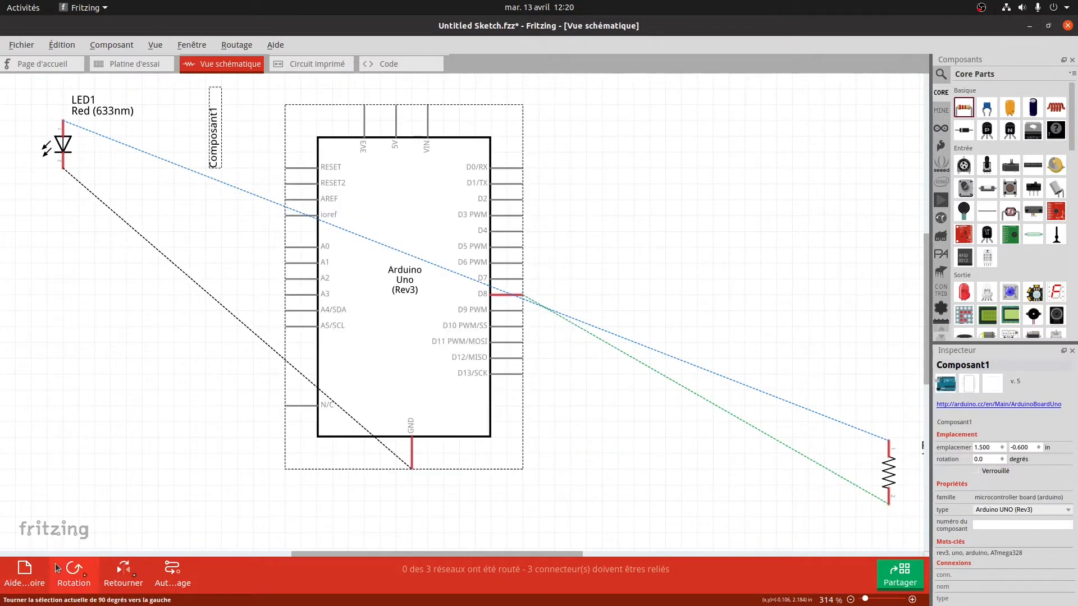
Try rotating the Arduino in 90° steps in the breadboard view
left_click(135, 63)
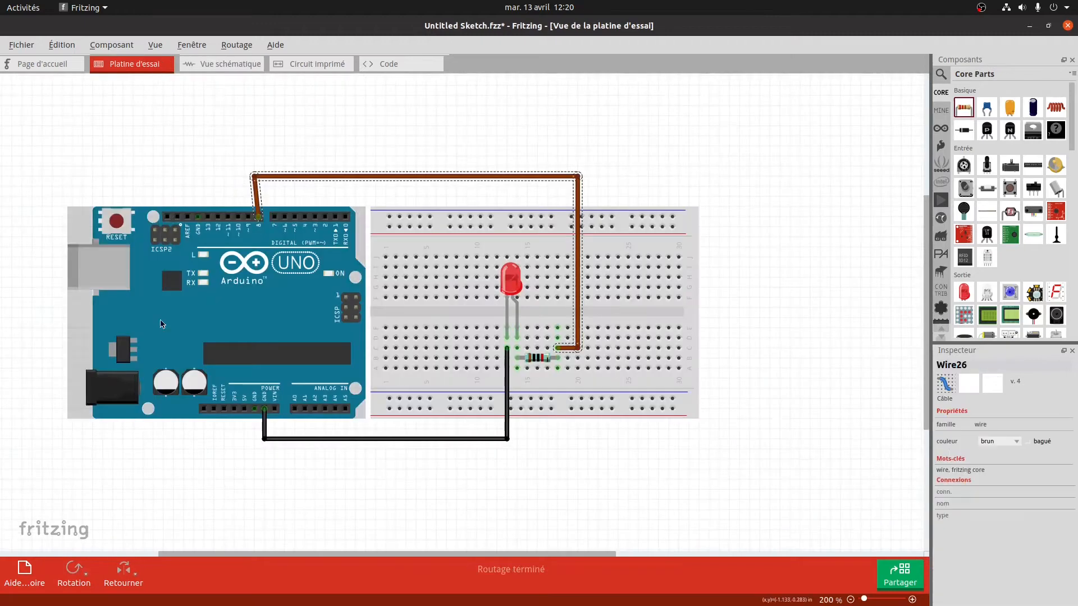
left_click(161, 324)
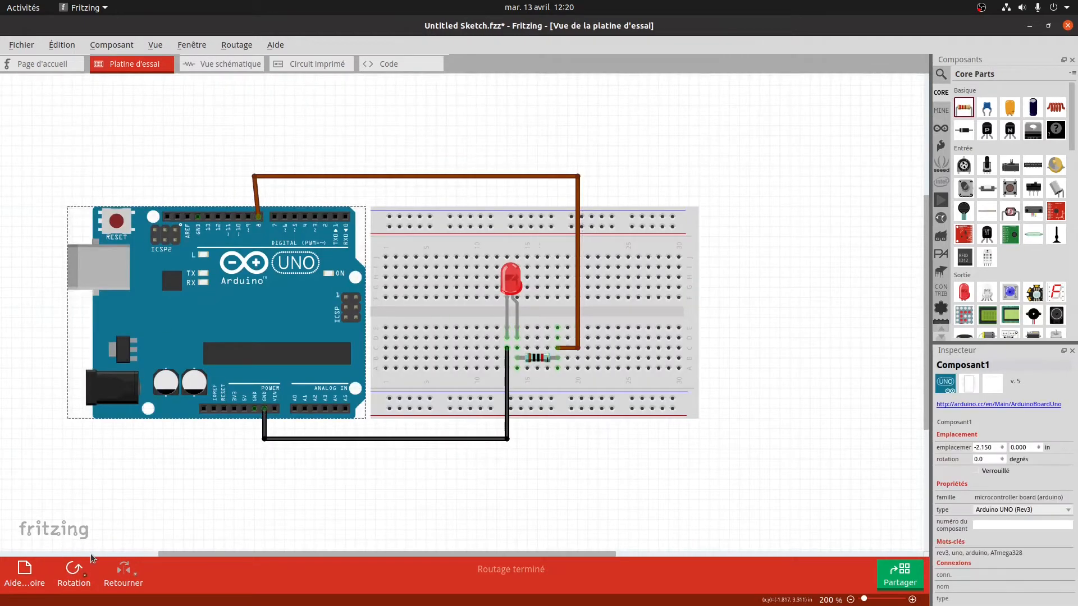
left_click(75, 583)
left_click(74, 583)
left_click(75, 583)
left_click(74, 582)
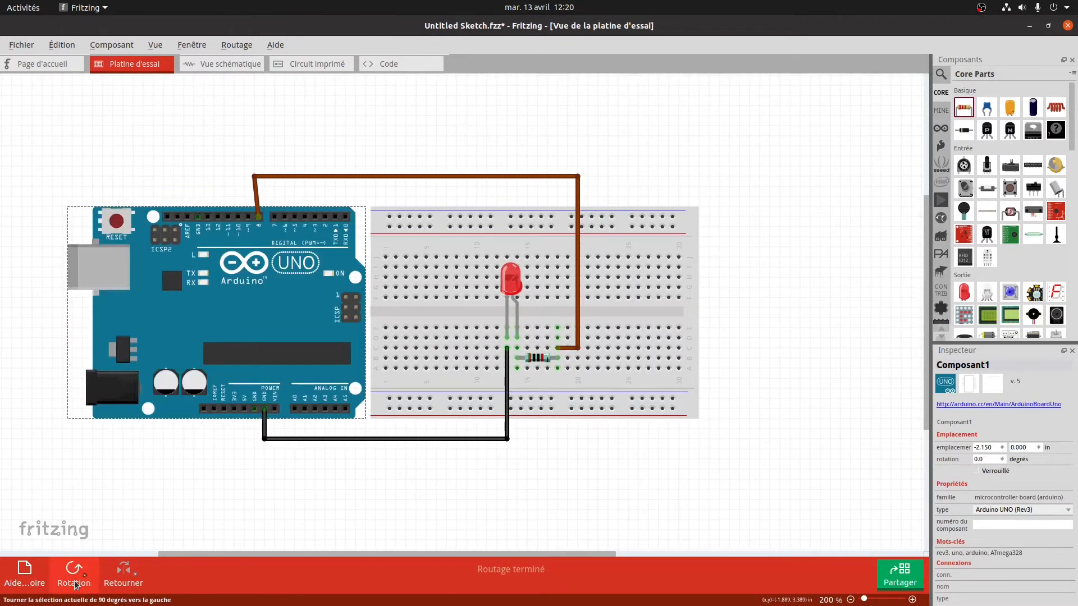
In the schematic view, place the LED below the Arduino, rotated to 90° and level with the end of the GND pin
left_click(225, 71)
left_click_drag(56, 148, 502, 488)
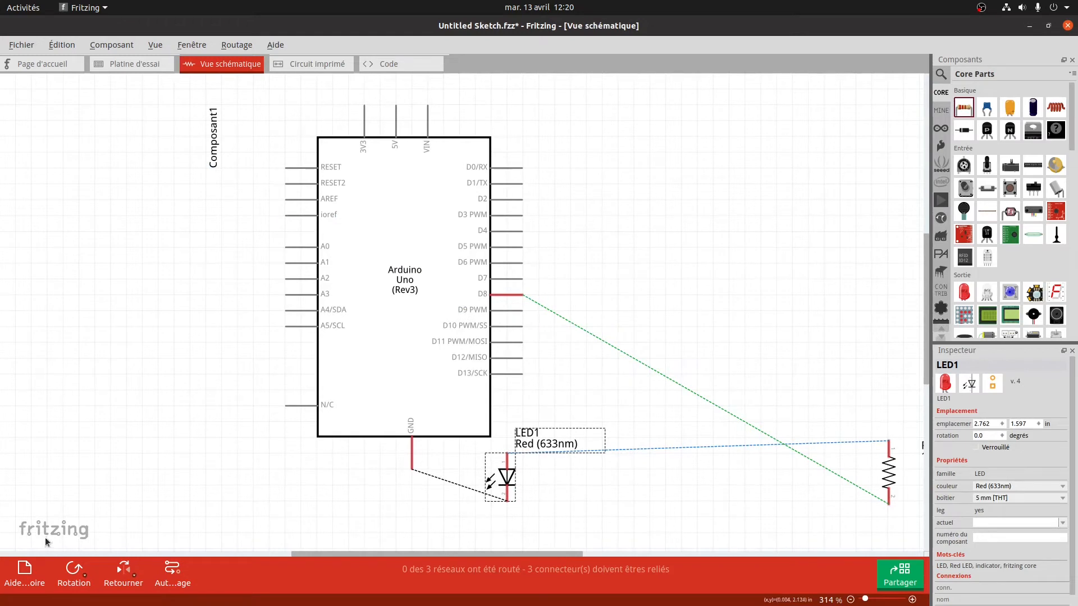
left_click(71, 568)
left_click(72, 568)
left_click(72, 568)
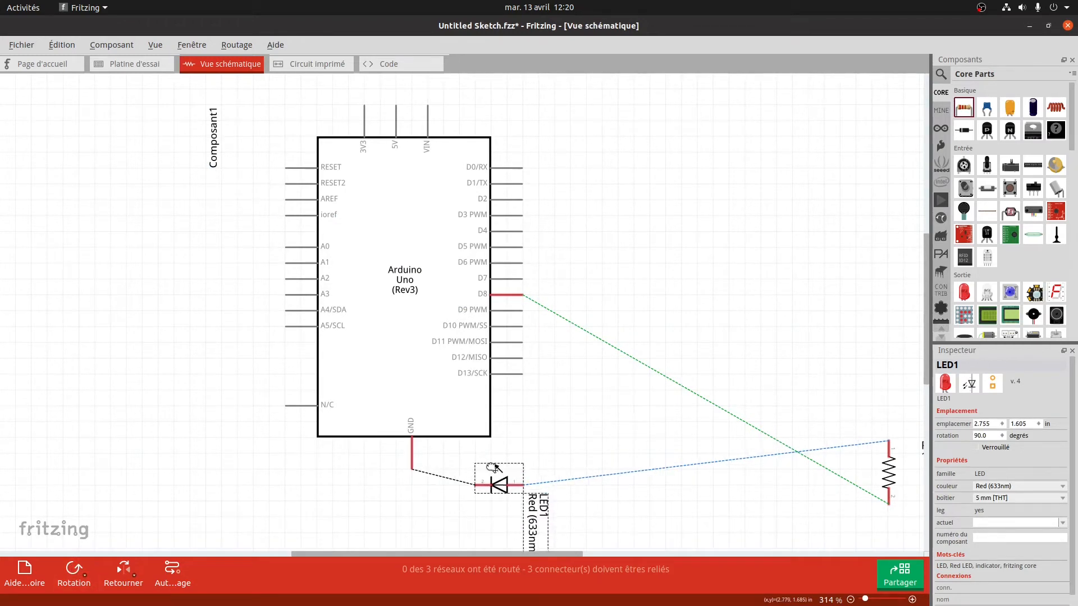
left_click_drag(488, 474, 487, 460)
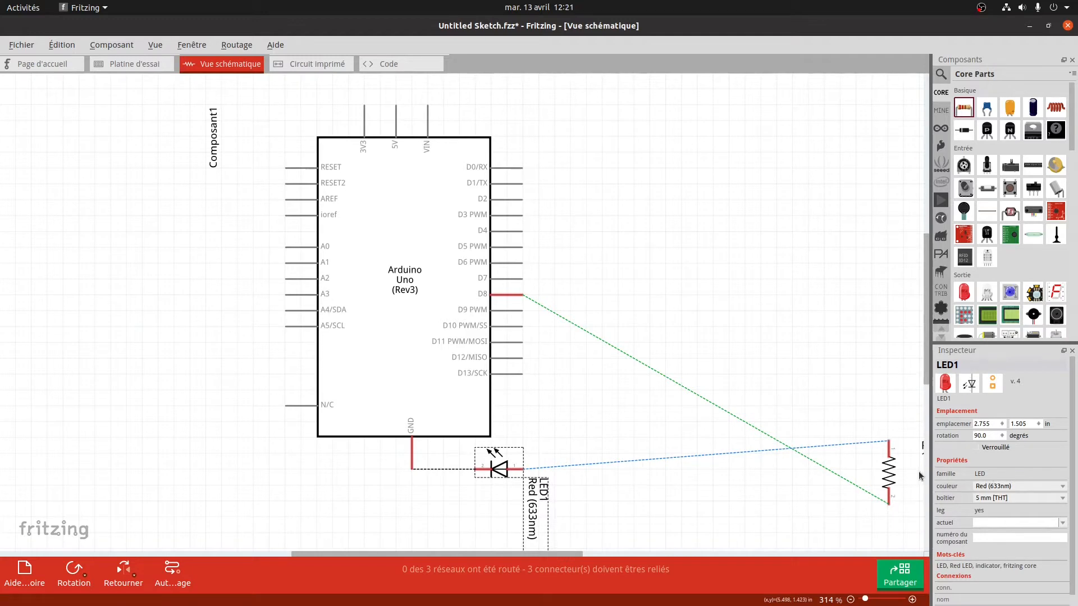
Move the resistor symbol beside the Arduino and rotate it to -90° so its upper end lines up with pin D8
left_click_drag(883, 466, 644, 337)
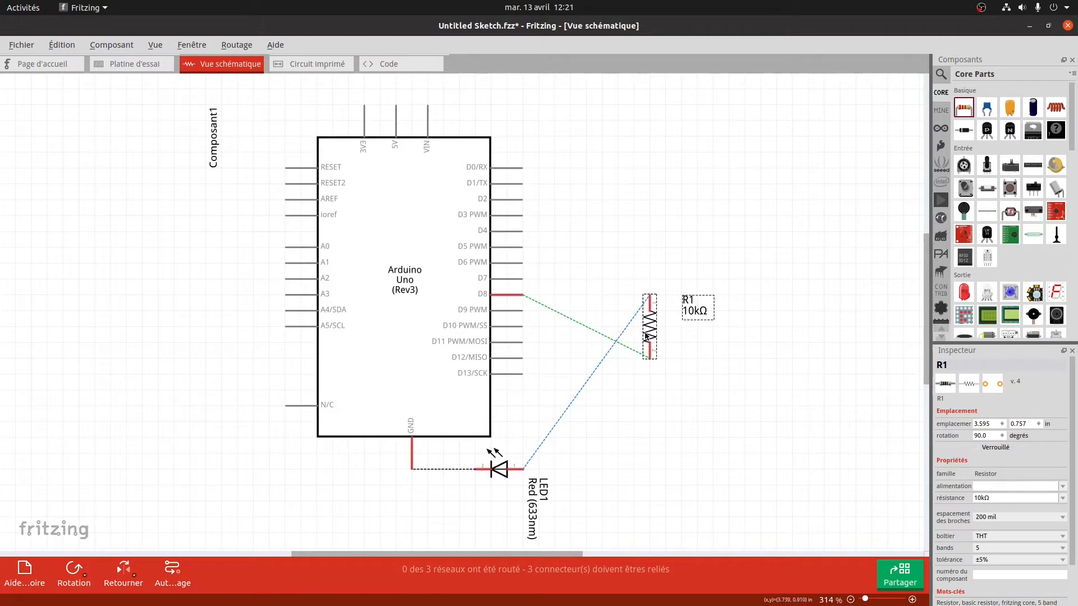
left_click(72, 571)
left_click(73, 571)
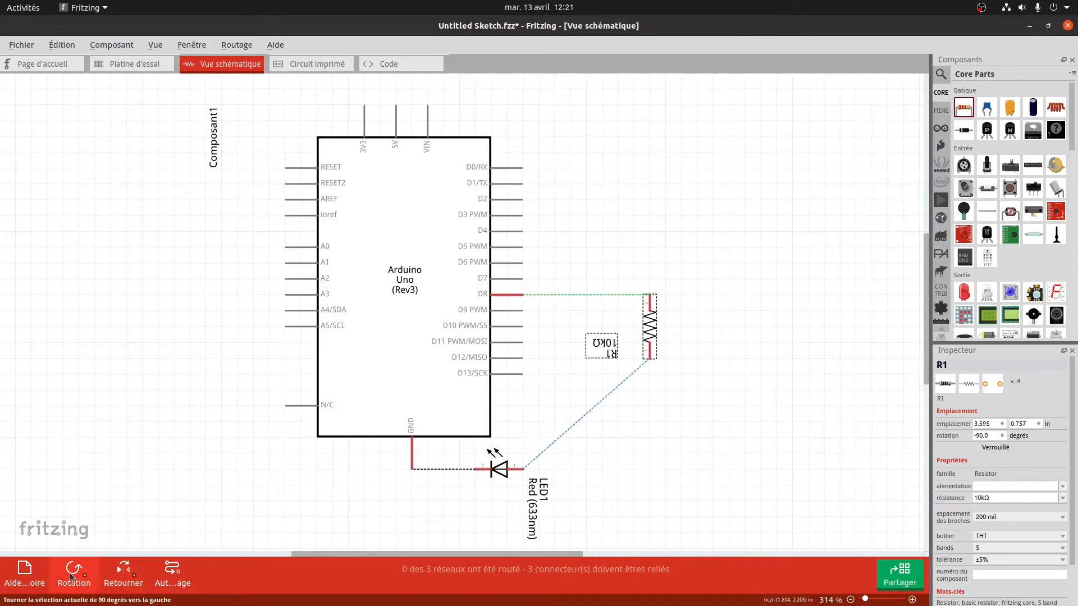
left_click(638, 349)
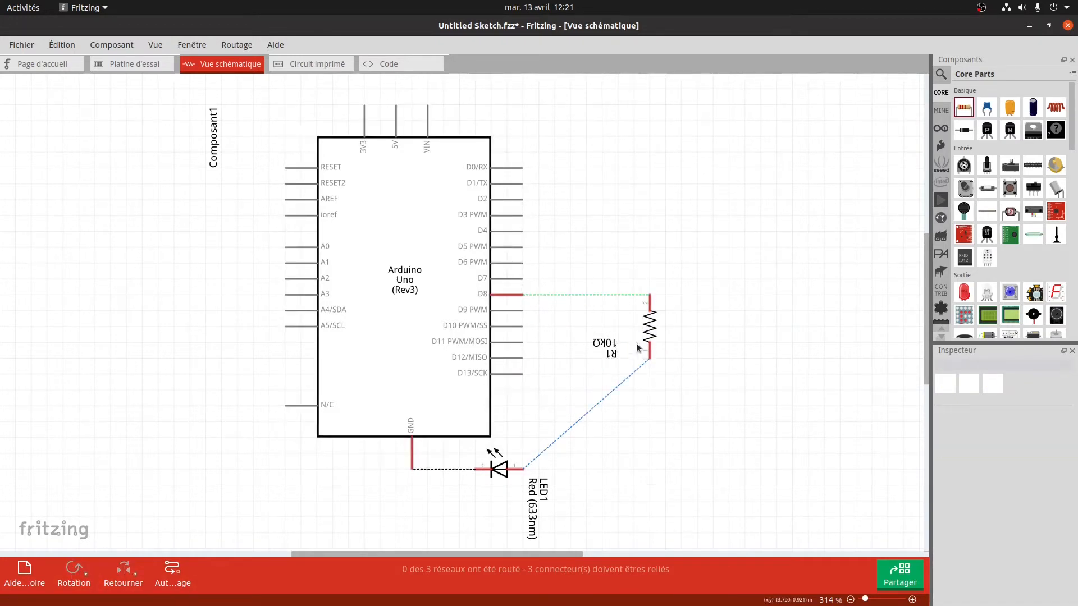
Route the resistor to the LED with a right-angle corner, and route pin D8 straight to the resistor
left_click_drag(584, 423, 659, 466)
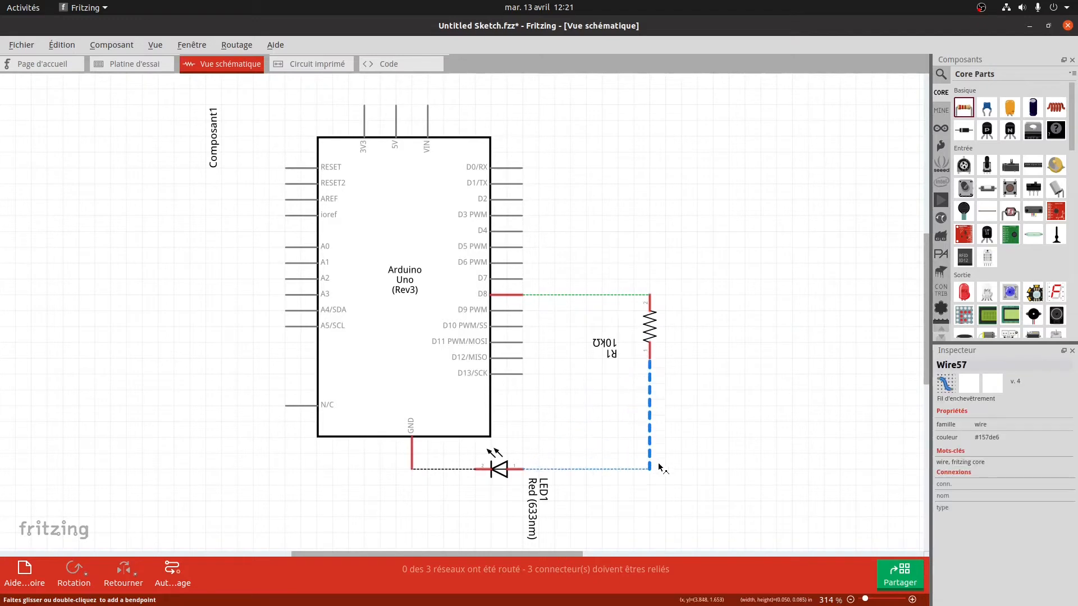
double_click(628, 469)
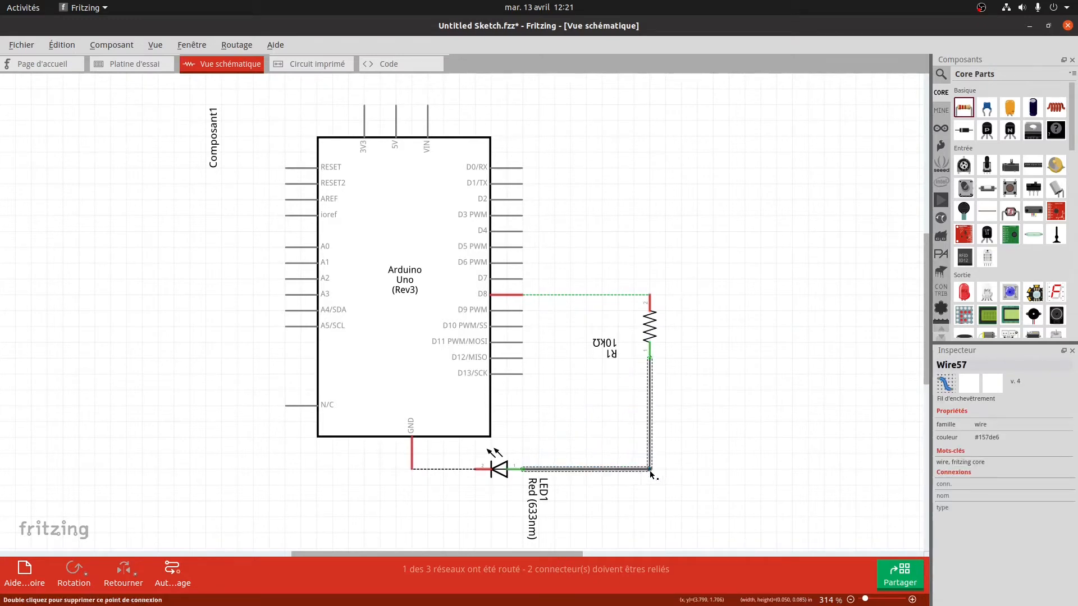
left_click(566, 296)
double_click(562, 298)
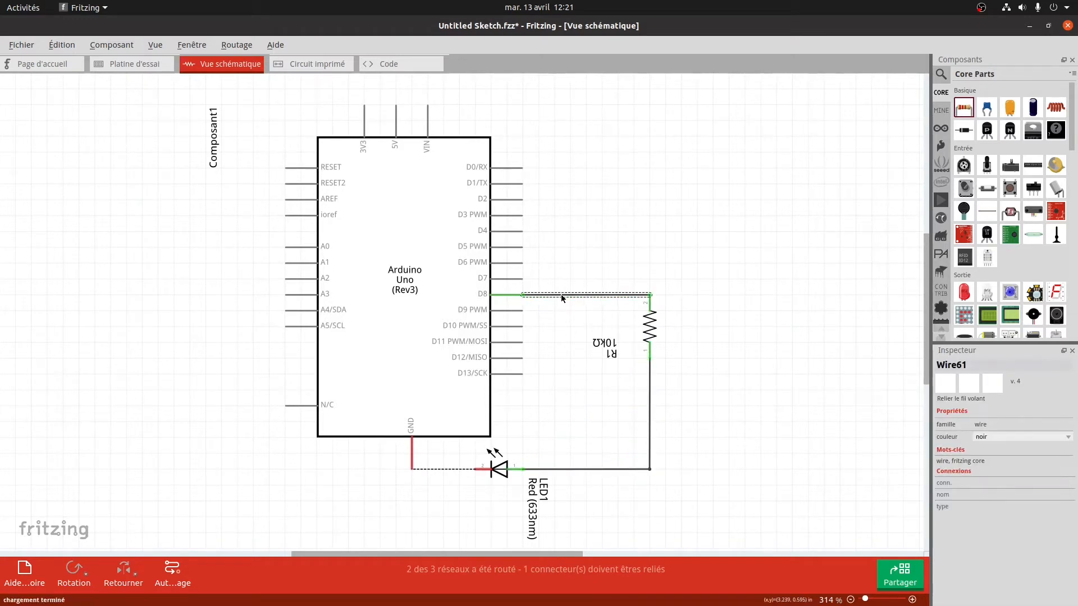
Route the Arduino's GND pin to the LED and reposition the Arduino symbol so the GND and D8 wires run straight
left_click_drag(436, 469, 420, 453)
double_click(451, 469)
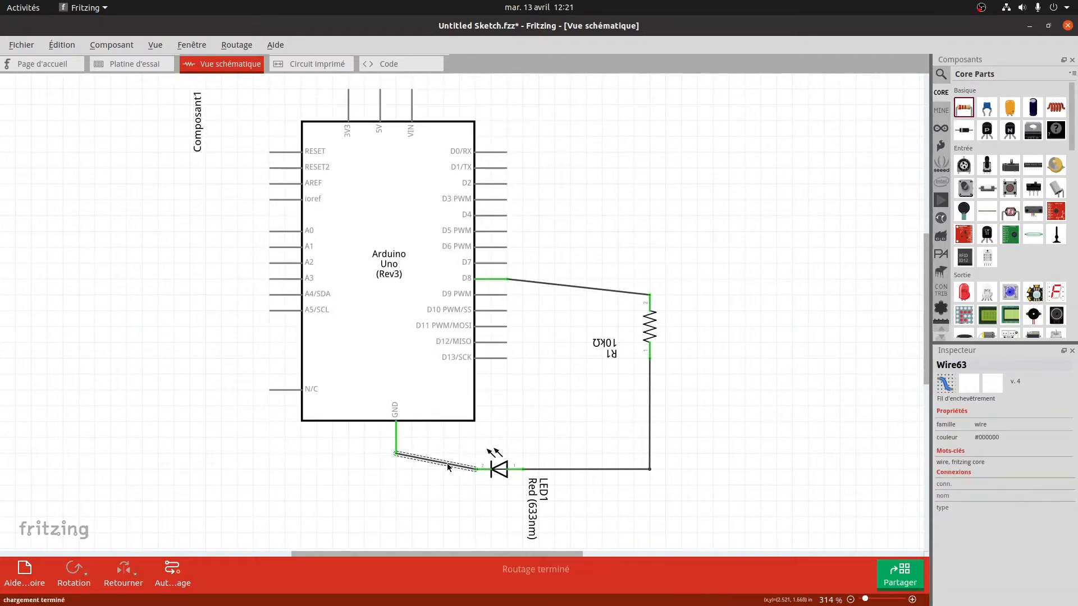
left_click_drag(397, 347, 400, 363)
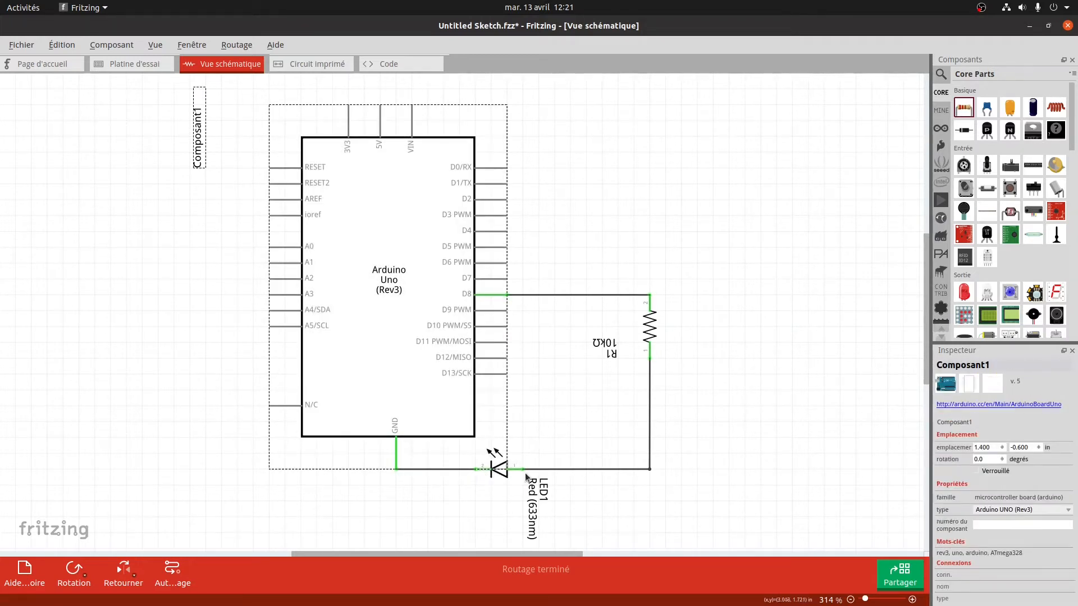
left_click(486, 491)
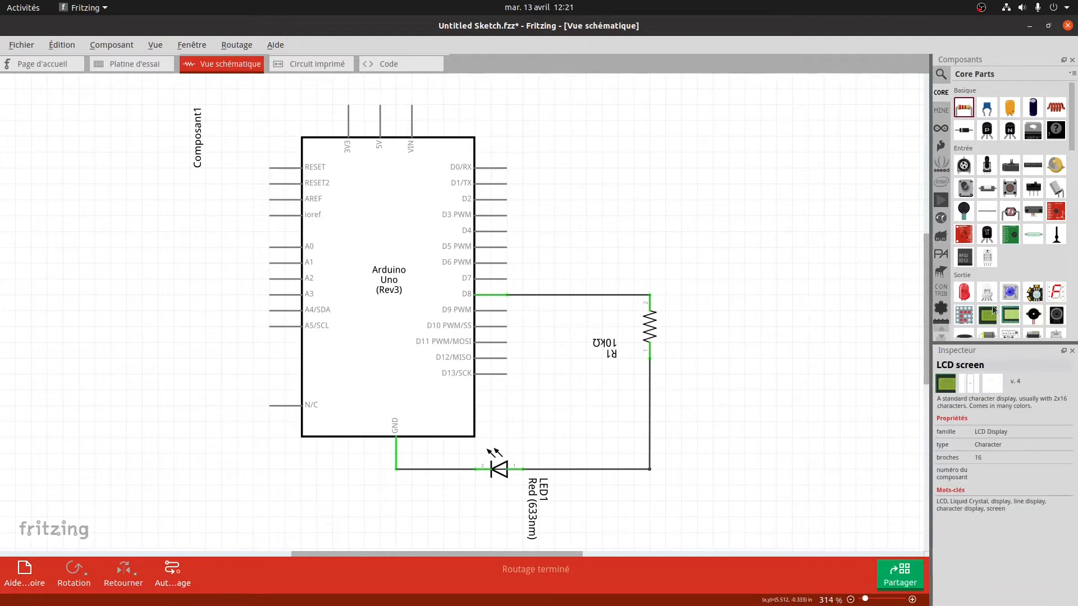
Try adding a PNP transistor beside the Arduino in the schematic, and delete it again
left_click_drag(986, 132, 547, 173)
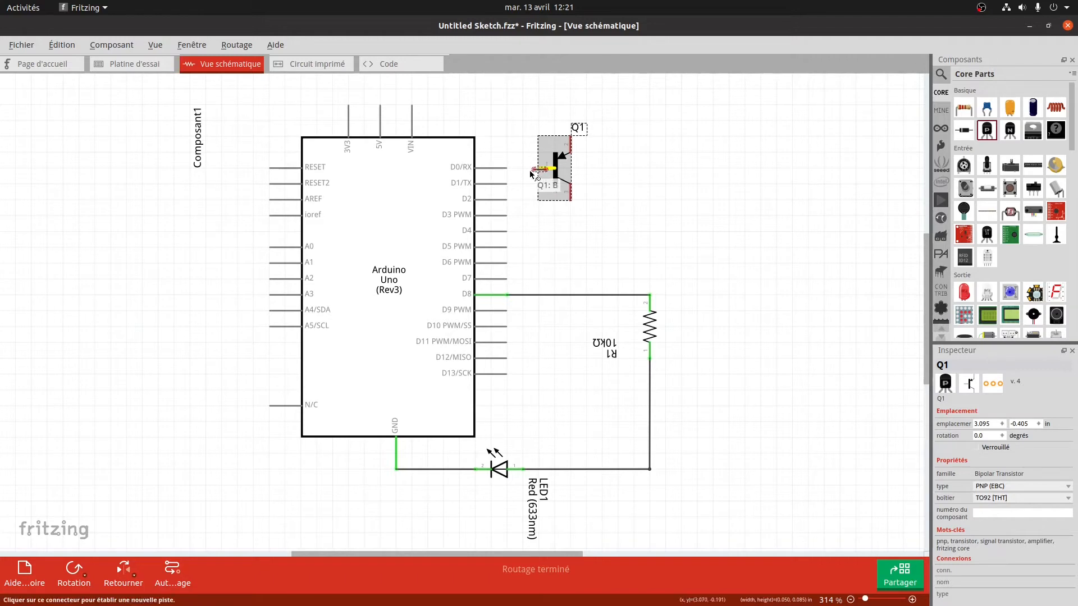
mouse_move(541, 169)
left_mouse_down()
mouse_move(518, 171)
mouse_move(551, 173)
left_mouse_up()
key("Delete")
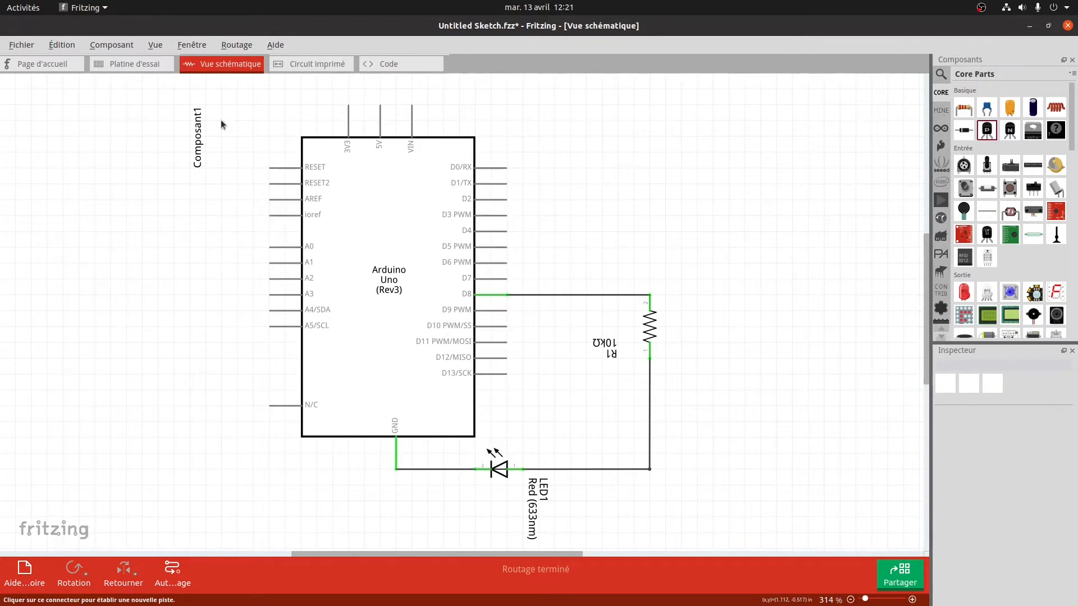
Hide the Arduino's part label in the schematic and show it again
right_click(371, 242)
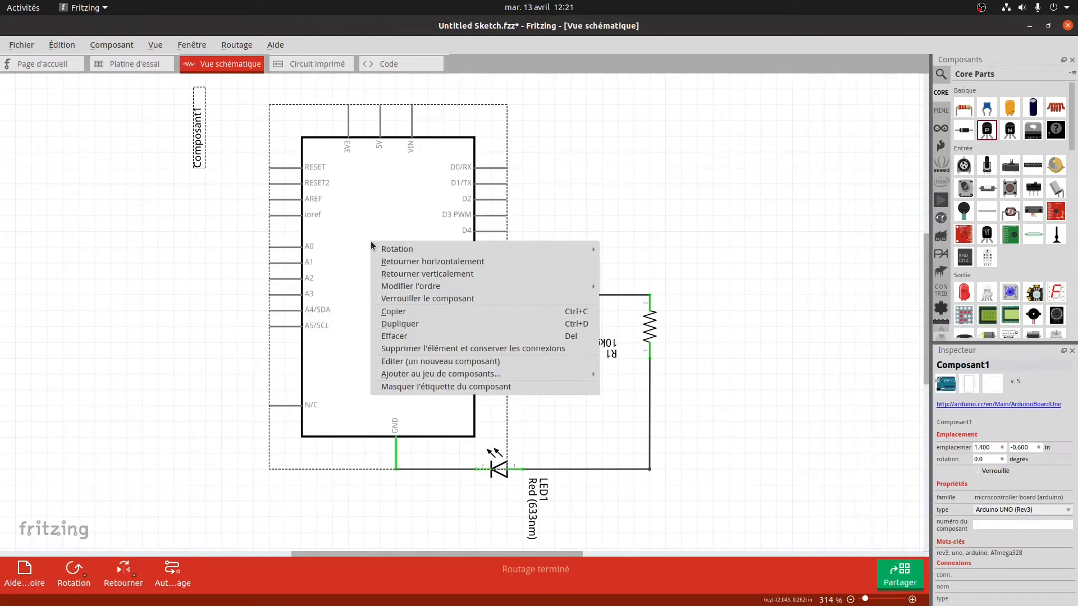
left_click(364, 205)
right_click(329, 219)
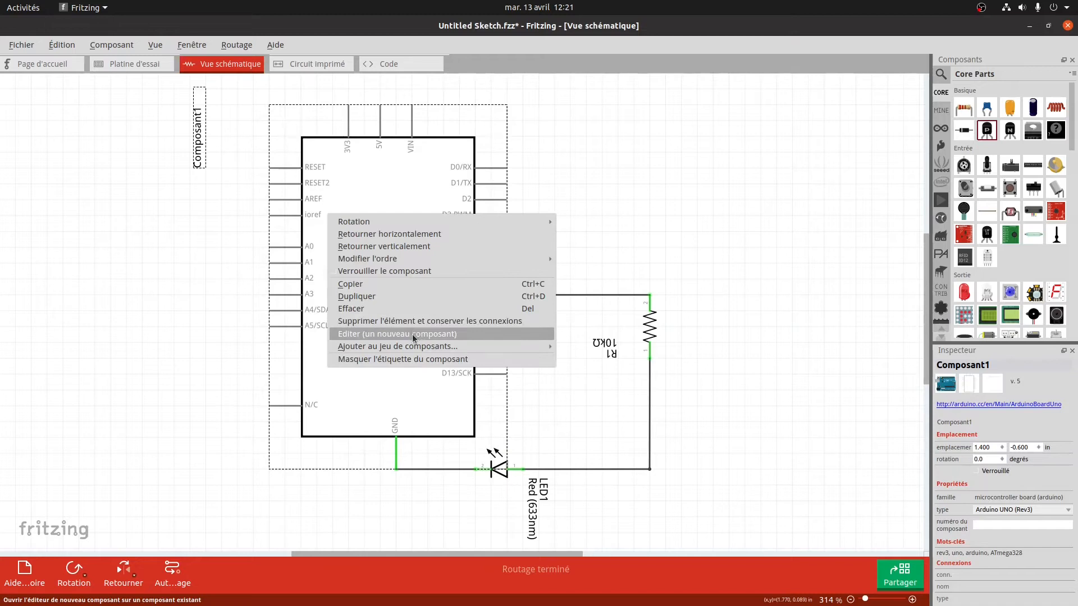
left_click(409, 359)
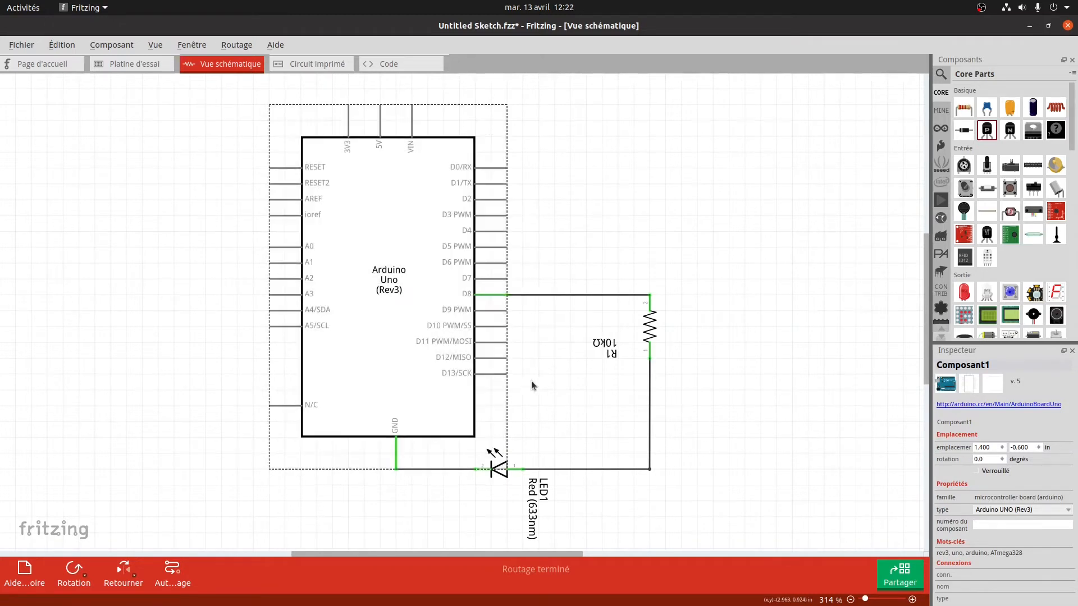
right_click(326, 240)
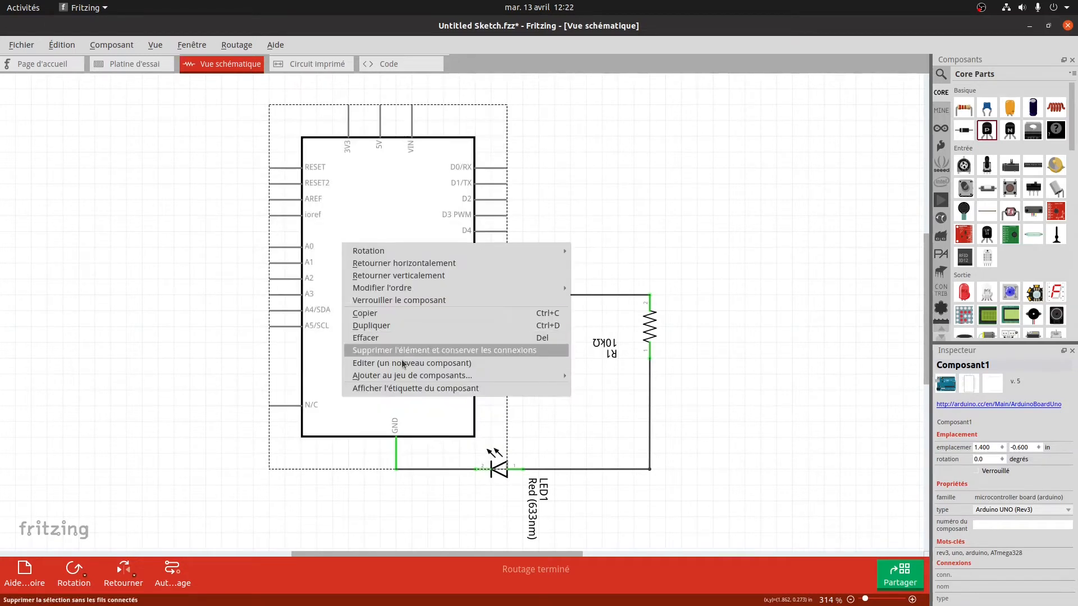
left_click(406, 392)
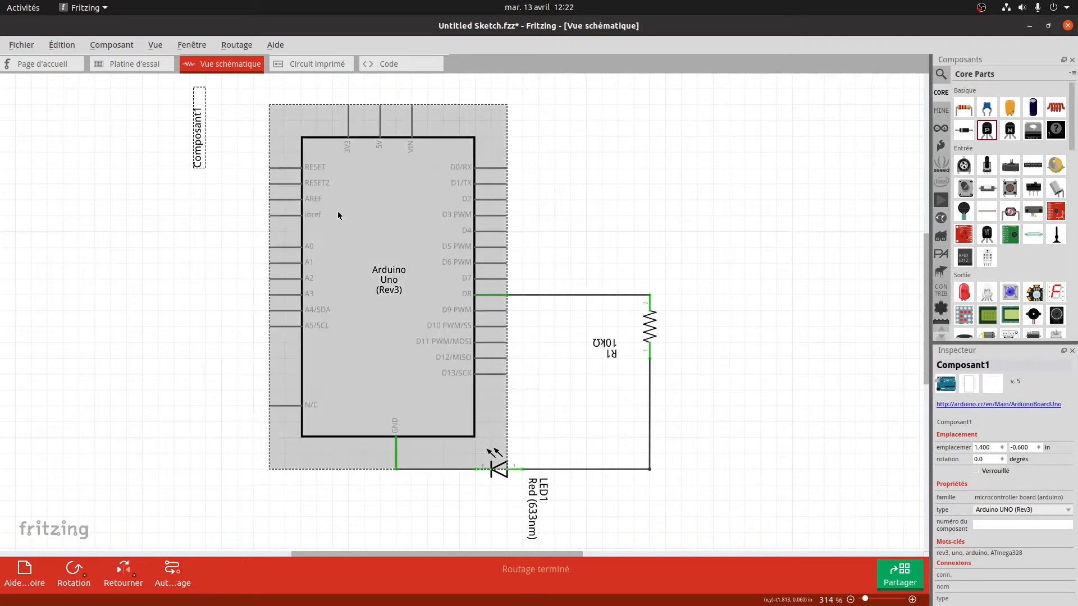
In the PCB view, shift the board sideways towards the resistor and move the Arduino footprint back inside its outline
left_click(316, 64)
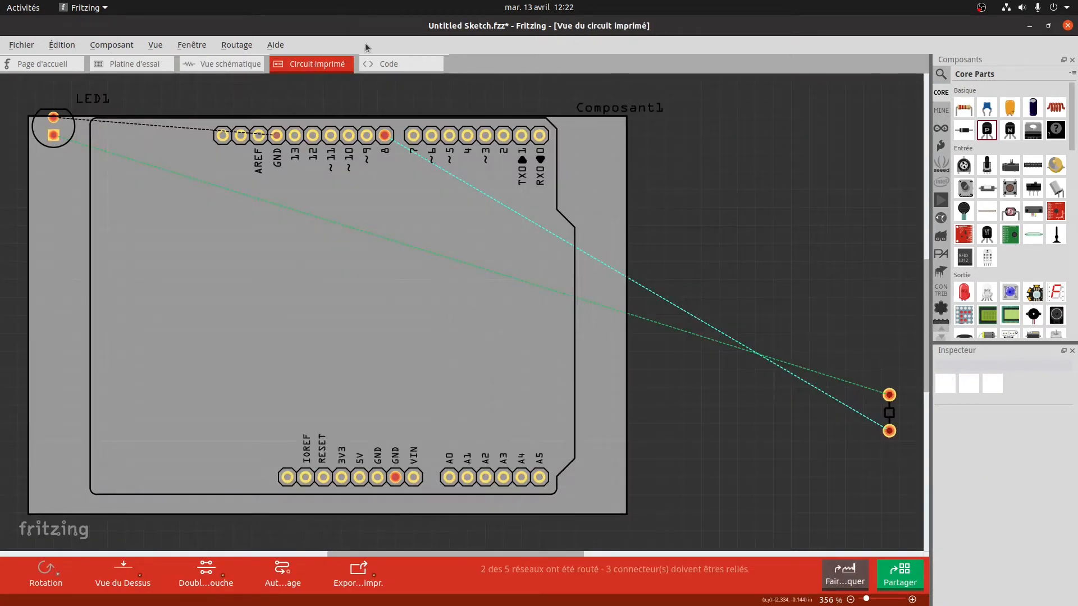
left_click_drag(602, 407, 687, 397)
left_click(466, 396)
left_click_drag(466, 402, 518, 400)
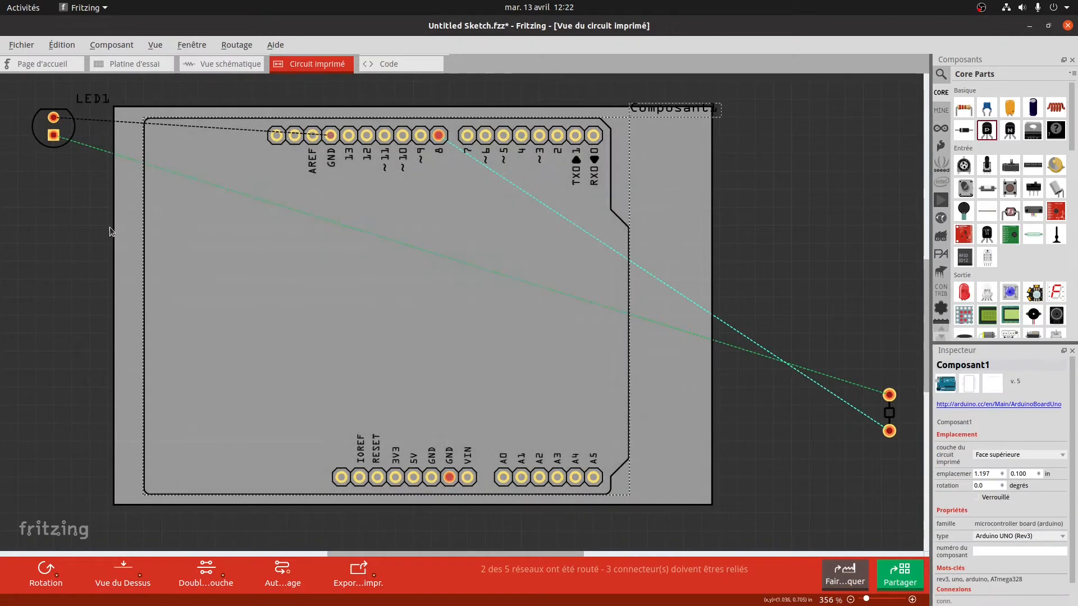
Rotate the Arduino footprint through a full turn in 90° steps
left_click(34, 557)
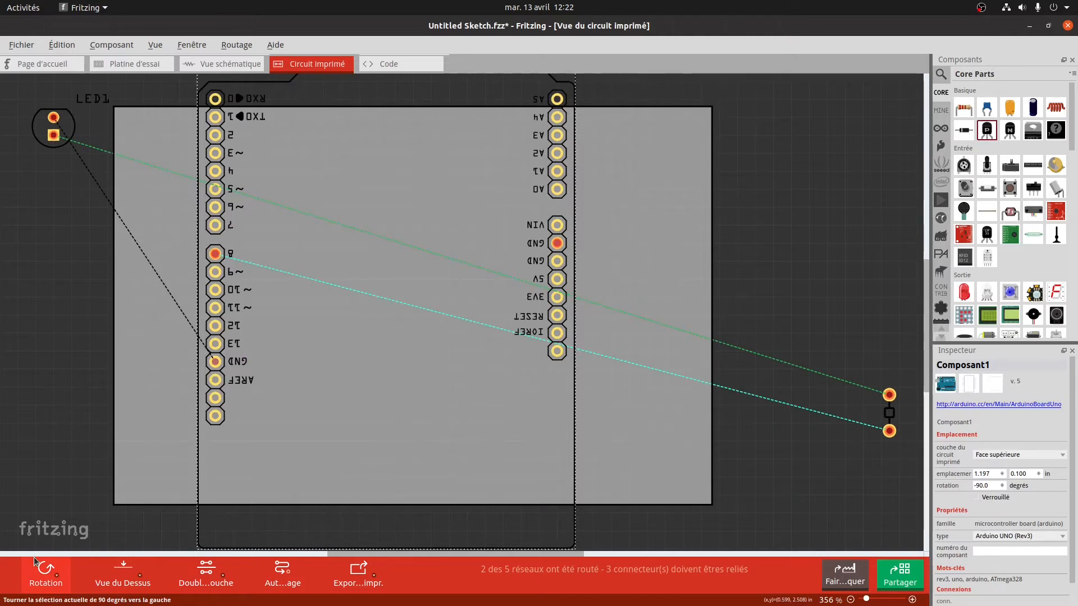
left_click(33, 557)
left_click(34, 557)
left_click(34, 557)
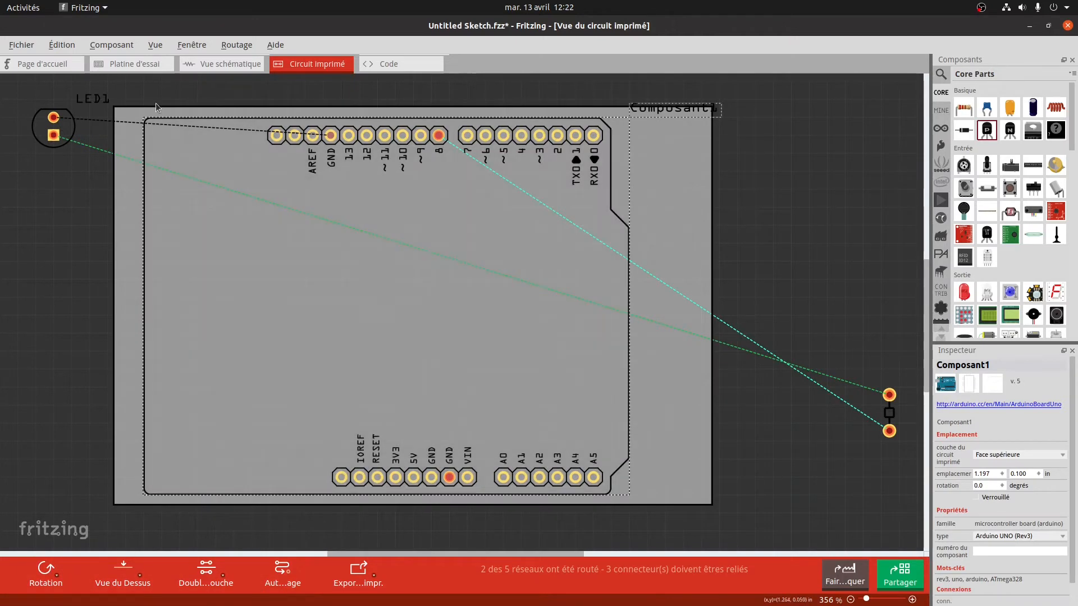
Run autorouting in the schematic and PCB views, and route a PCB trace from Arduino pin 8 to the resistor
left_click(222, 64)
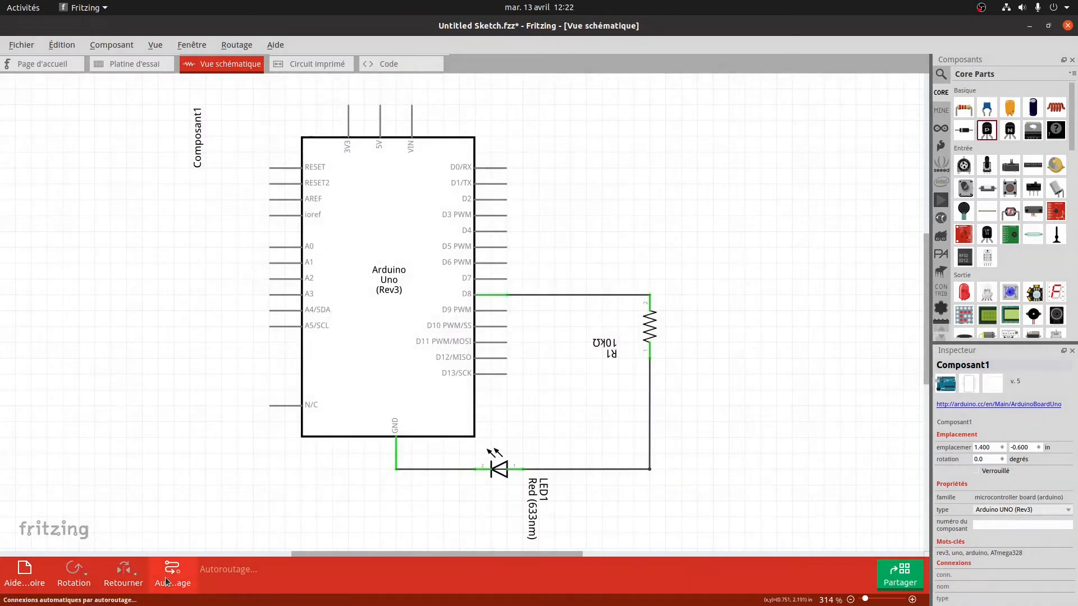
left_click(310, 64)
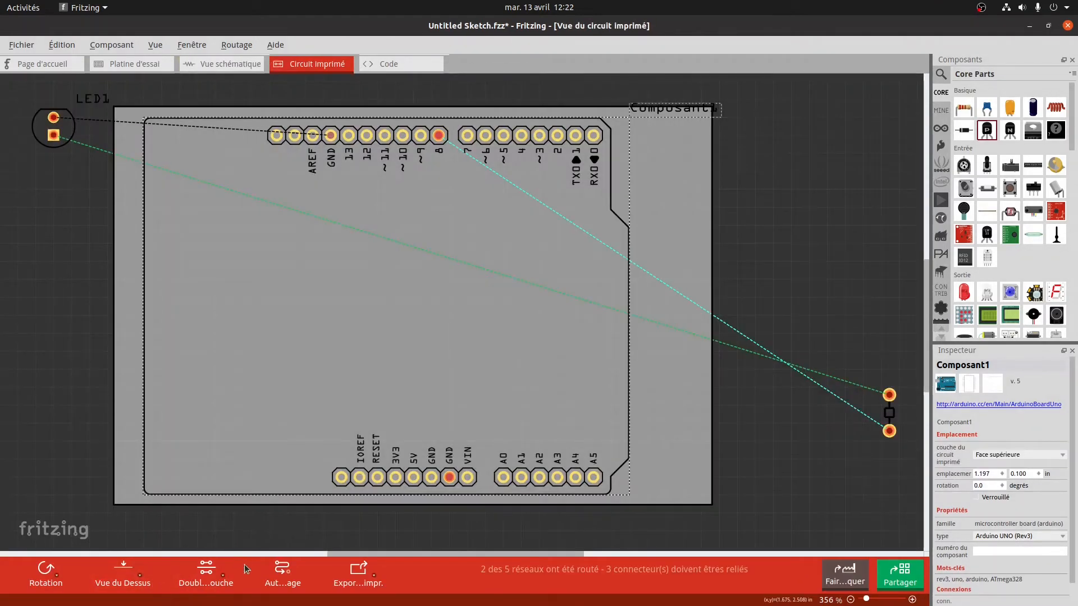
left_click(283, 572)
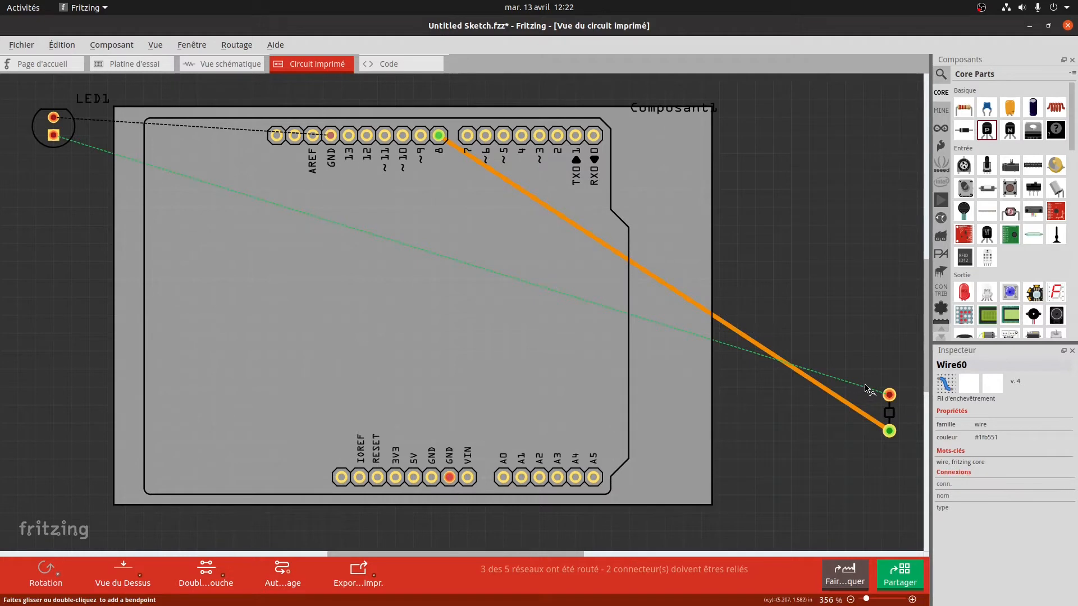
Move the resistor onto the board beside the Arduino footprint and set its pin spacing to 400 mil
left_click_drag(890, 413, 669, 368)
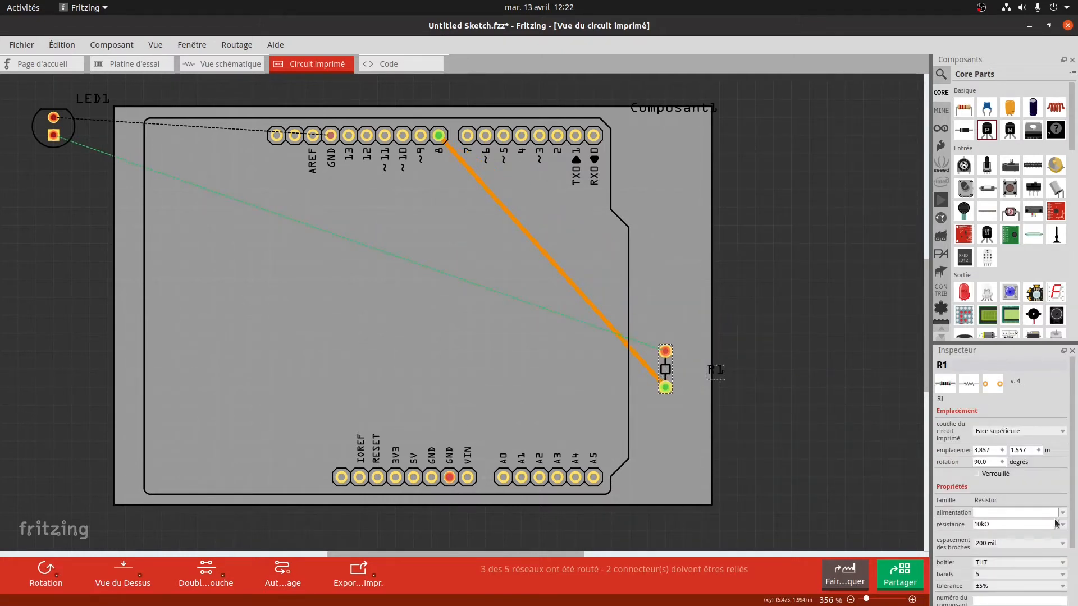
left_click(1058, 543)
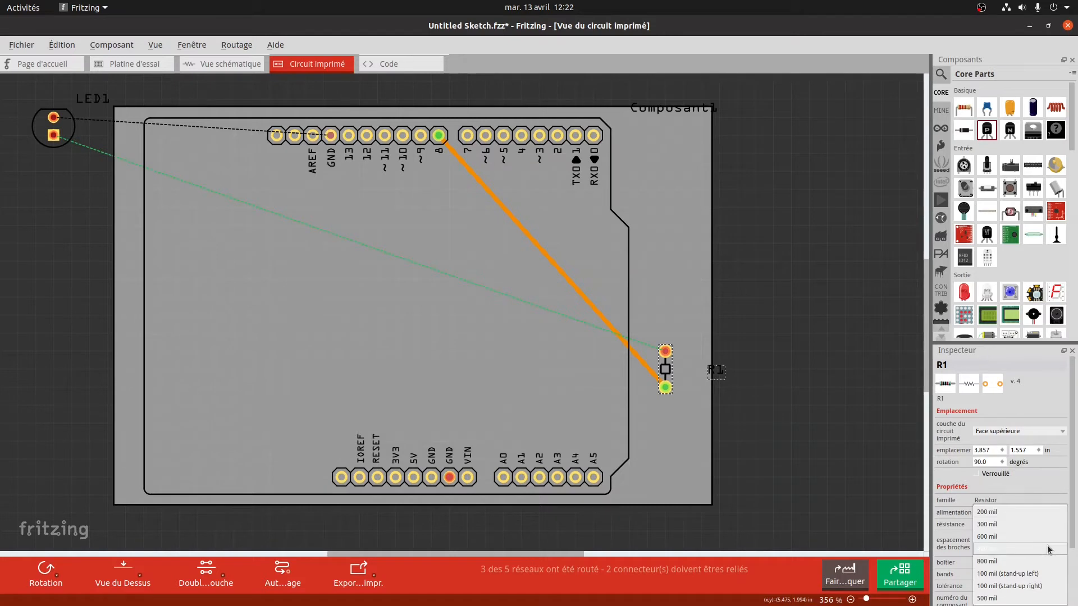
left_click(994, 549)
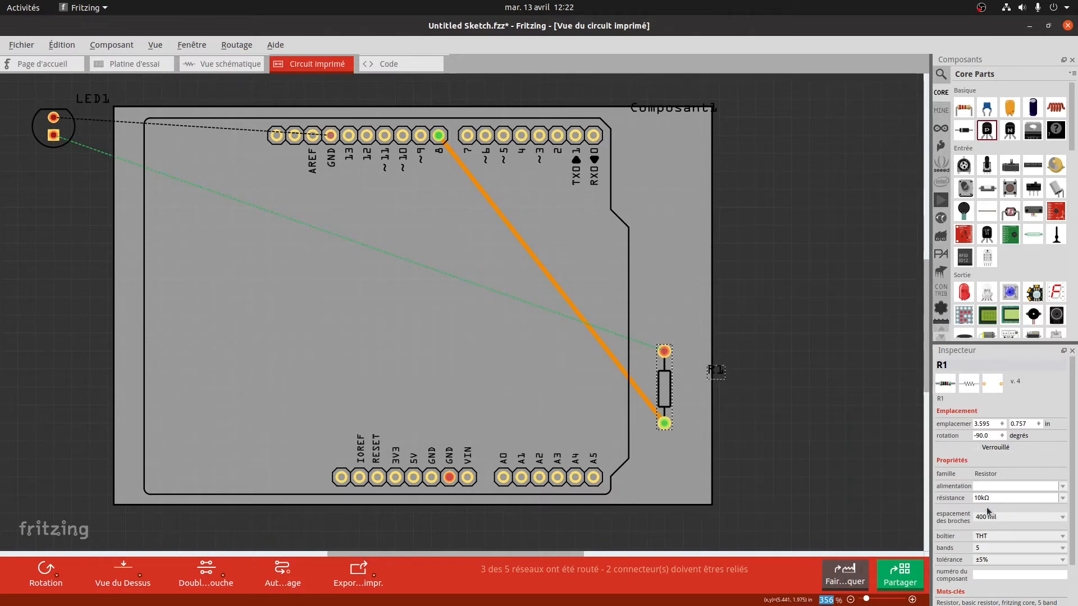
Move the LED inside the Arduino outline below the GND pin, rotate it to -90°, and autoroute the board
left_click_drag(32, 131, 280, 260)
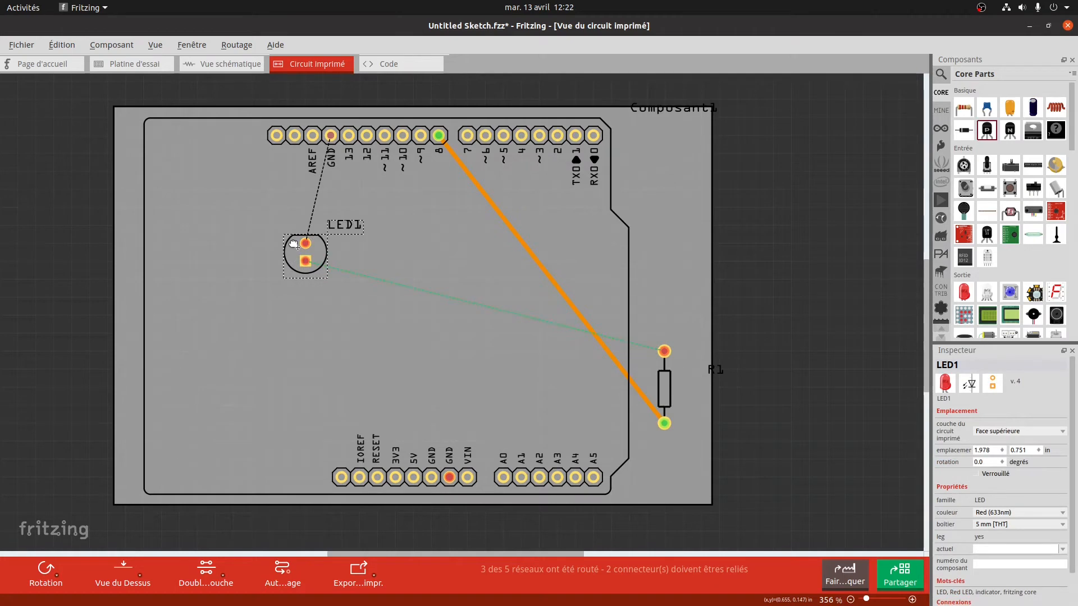
left_click(45, 571)
left_click(45, 570)
left_click(45, 570)
left_click(44, 571)
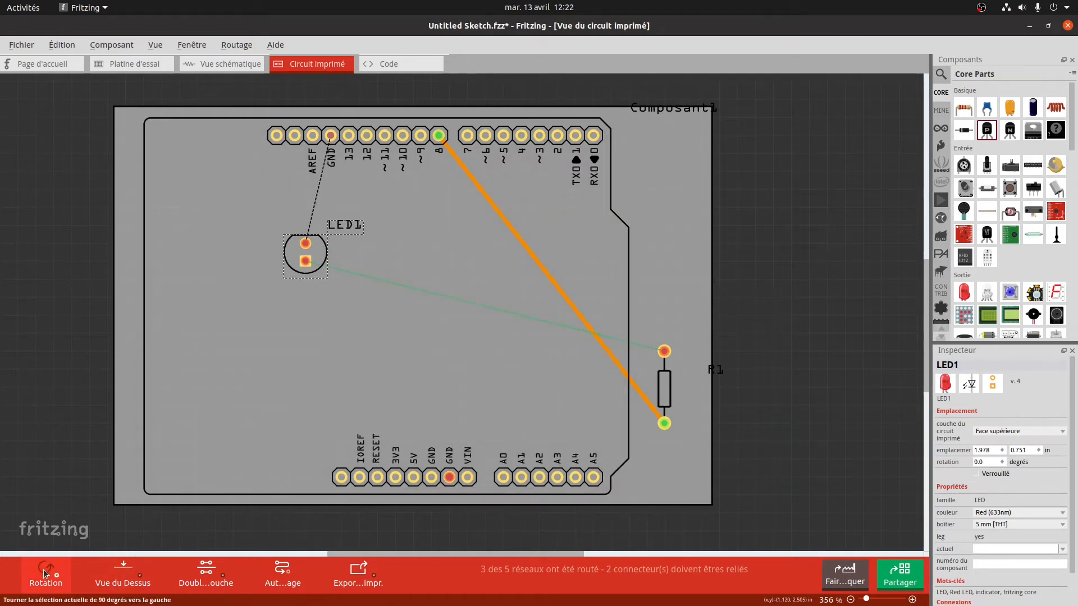
left_click(45, 571)
left_click(282, 571)
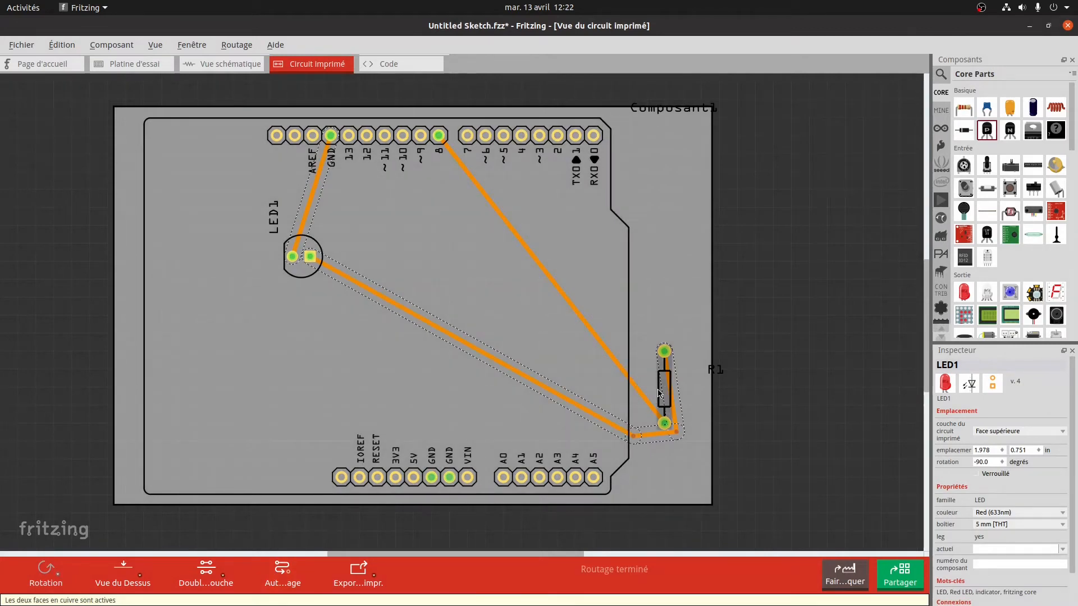
Move the resistor up on the board, rotate it to -90°, and autoroute the board again
left_click_drag(653, 393, 653, 321)
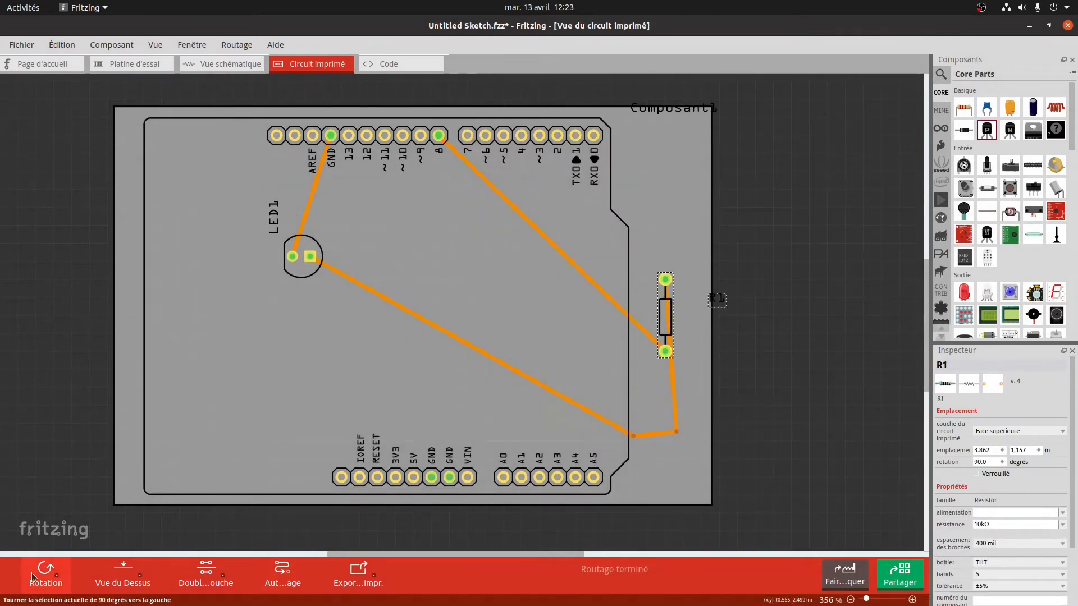
left_click(34, 574)
left_click(33, 574)
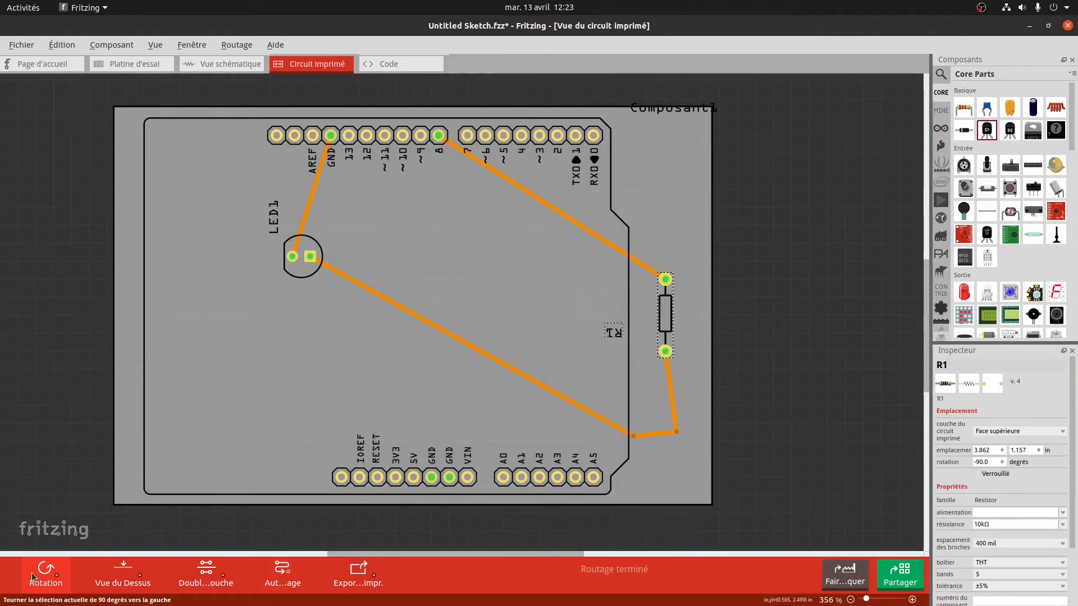
left_click(282, 572)
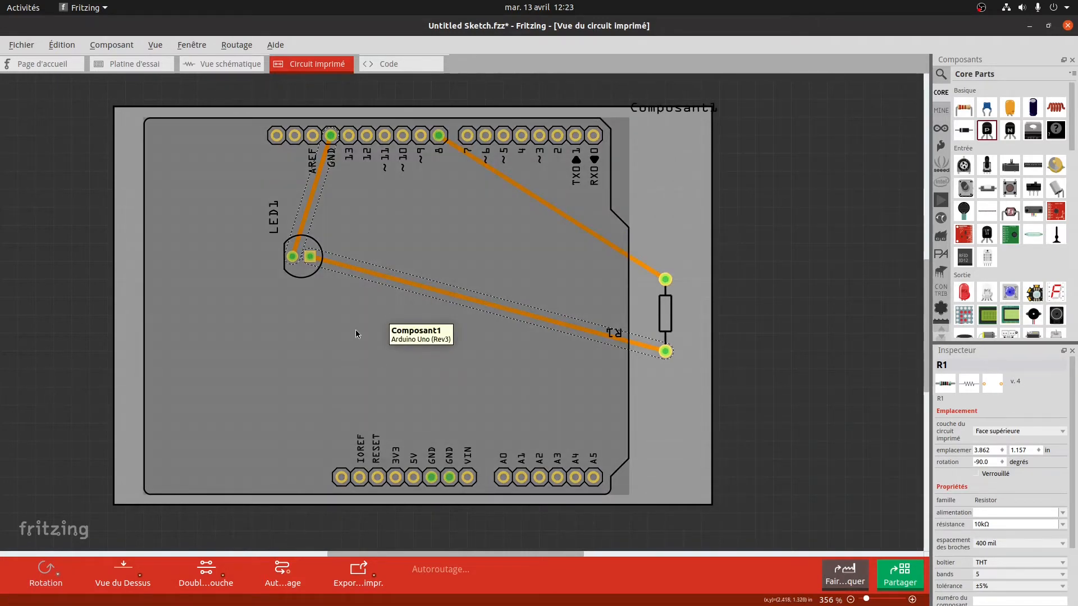
Delete the Arduino, the remaining trace, the resistor and the LED from the PCB
left_click(339, 308)
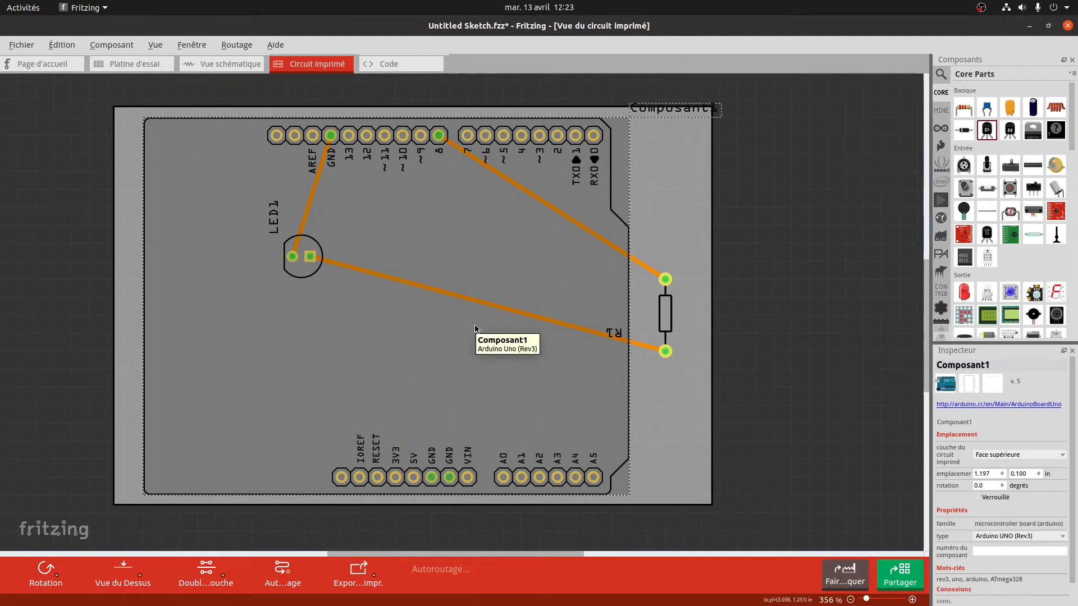
key("Delete")
left_click(613, 337)
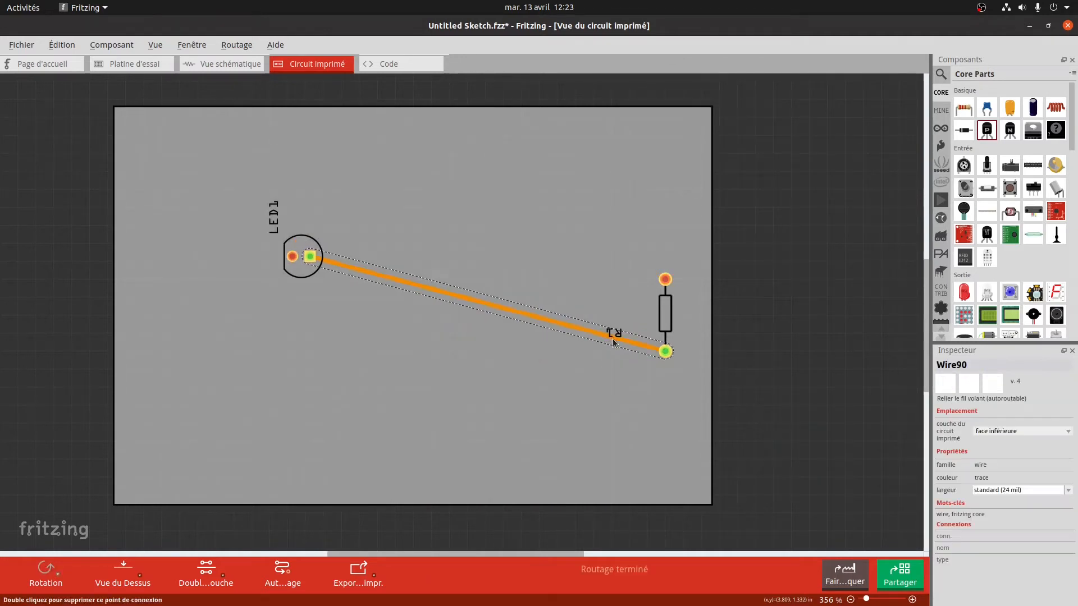
key("Delete")
left_click(613, 333)
key("Delete")
left_click(309, 269)
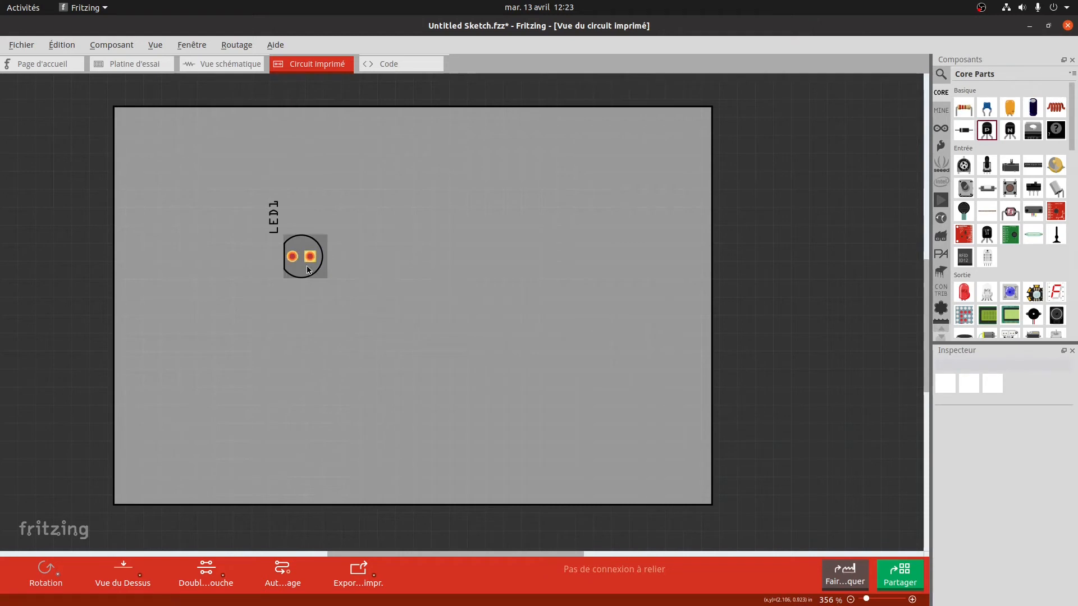
key("Delete")
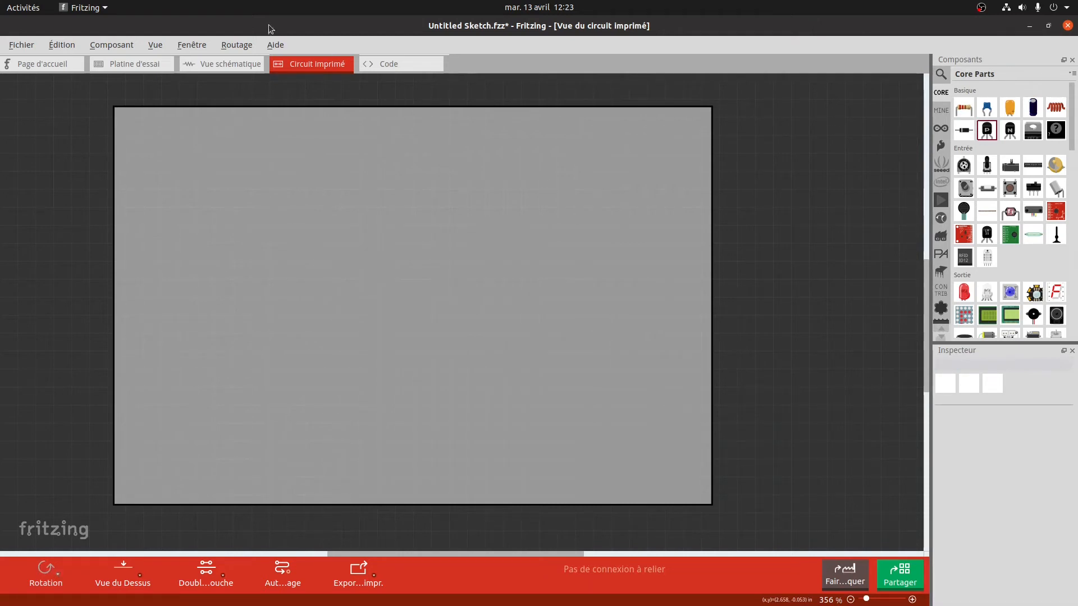
Browse the Arduino boards and shields in the parts library, and look through the Core parts
mouse_move(1028, 197)
left_click(941, 128)
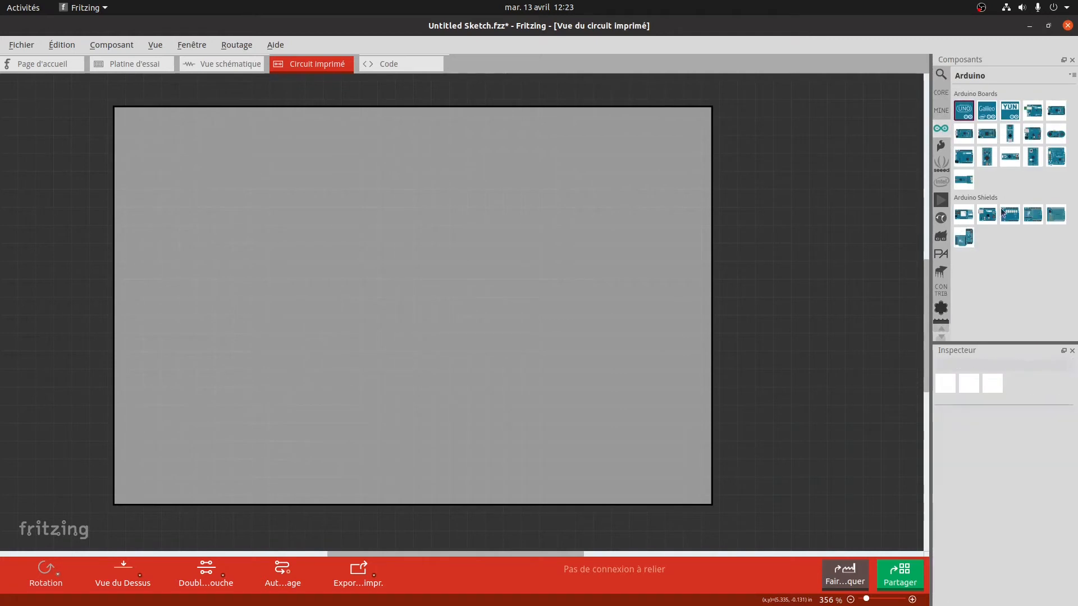
mouse_move(988, 129)
left_click(941, 92)
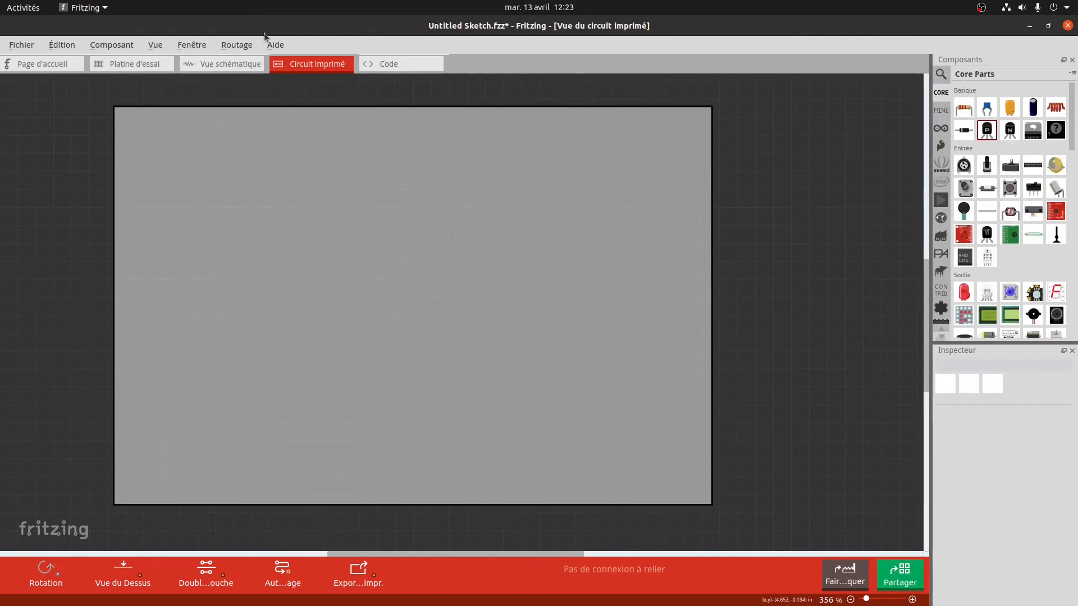
scroll(1002, 260, "down", 5)
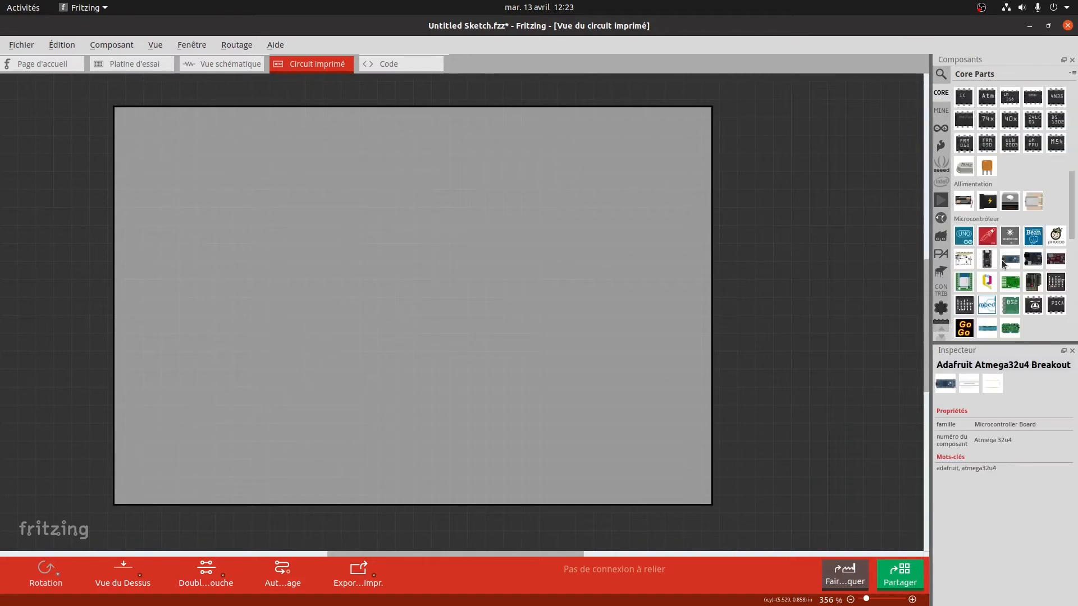
scroll(1033, 208, "up", 5)
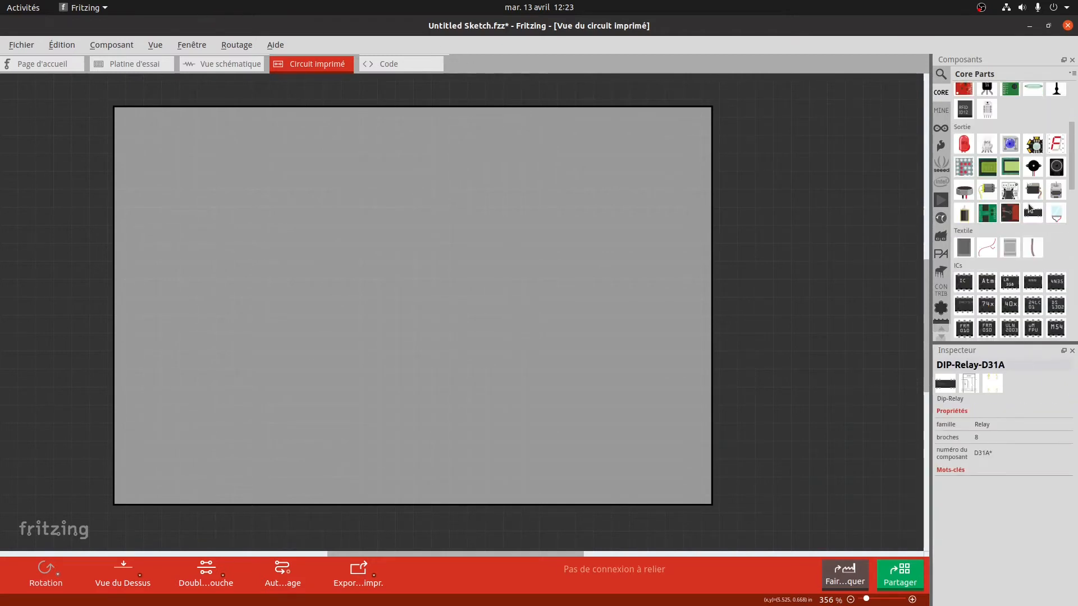
mouse_move(2, 5)
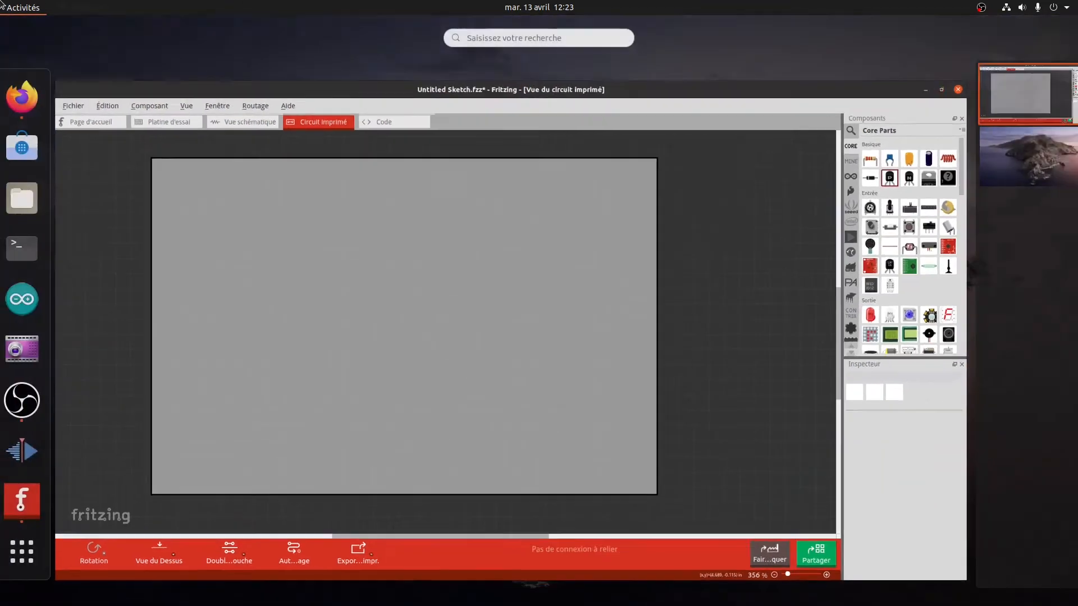
Switch to Firefox and search the parts submit category of the Fritzing forum for stm32f103
left_click(27, 97)
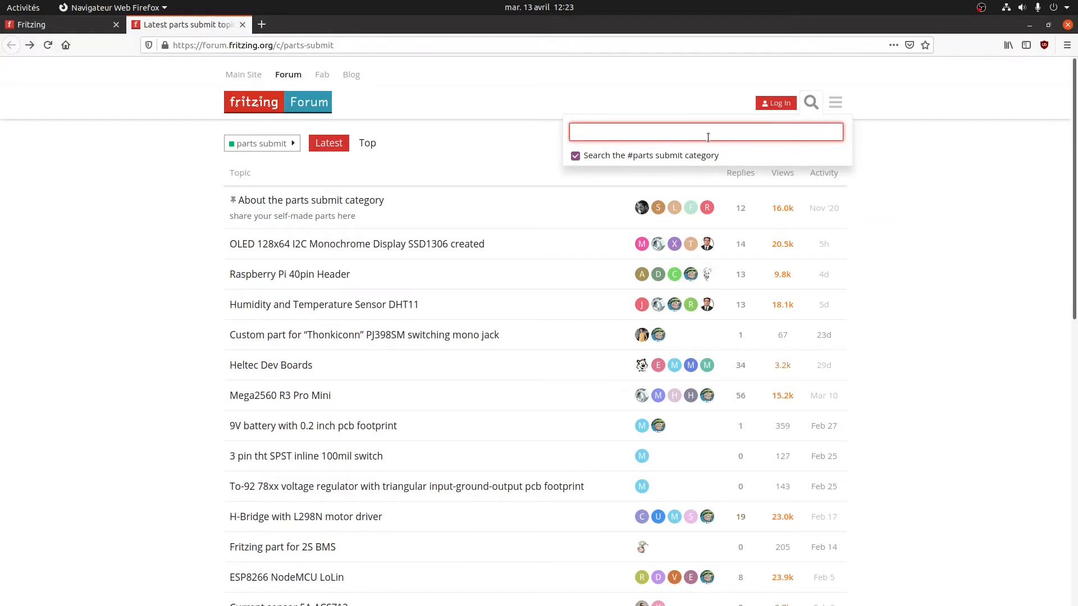
type("stm32f103")
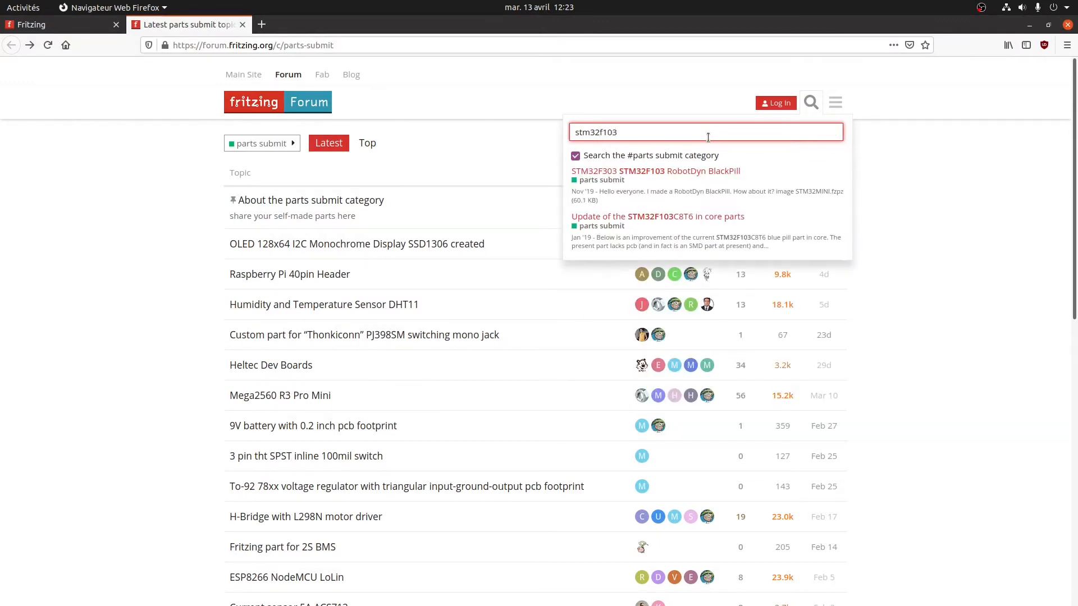
key("Return")
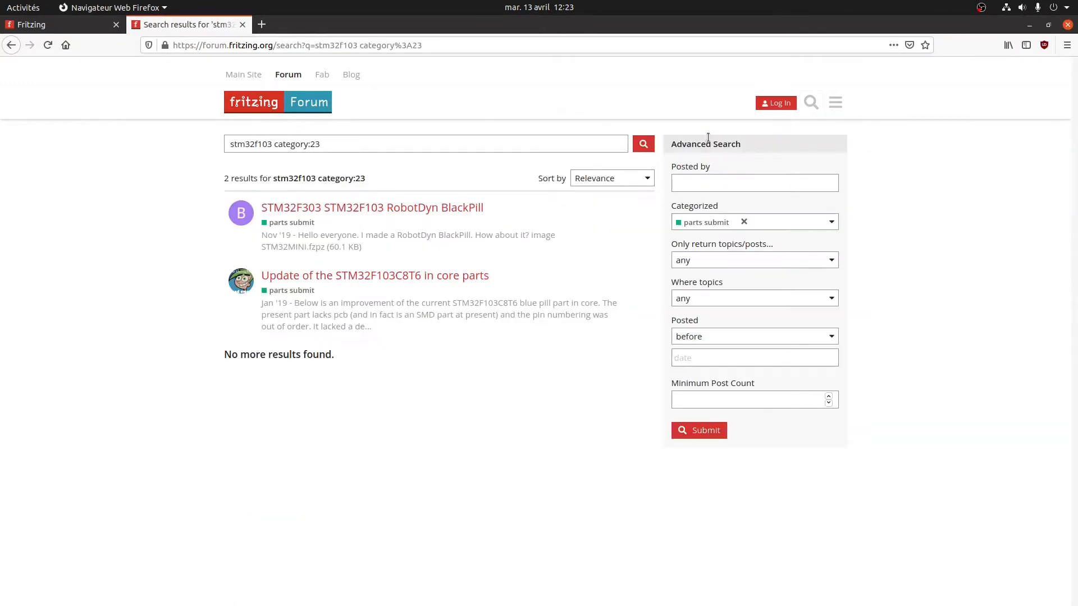
Open the STM32F103C8T6 update and RobotDyn BlackPill topics separately, review both posts, and close the BlackPill topic
middle_click(356, 276)
middle_click(368, 209)
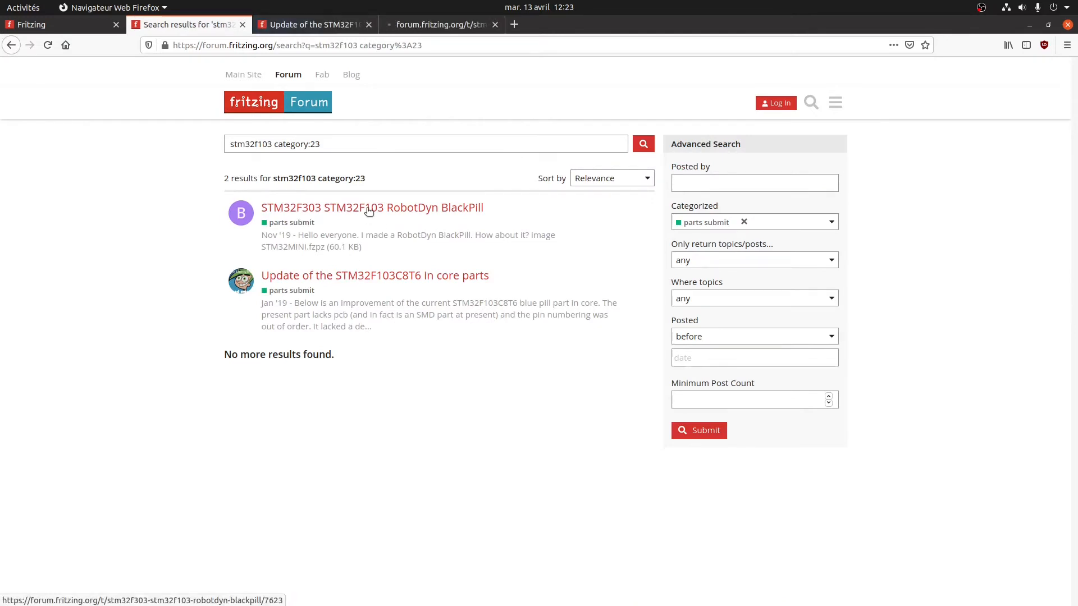
left_click(289, 24)
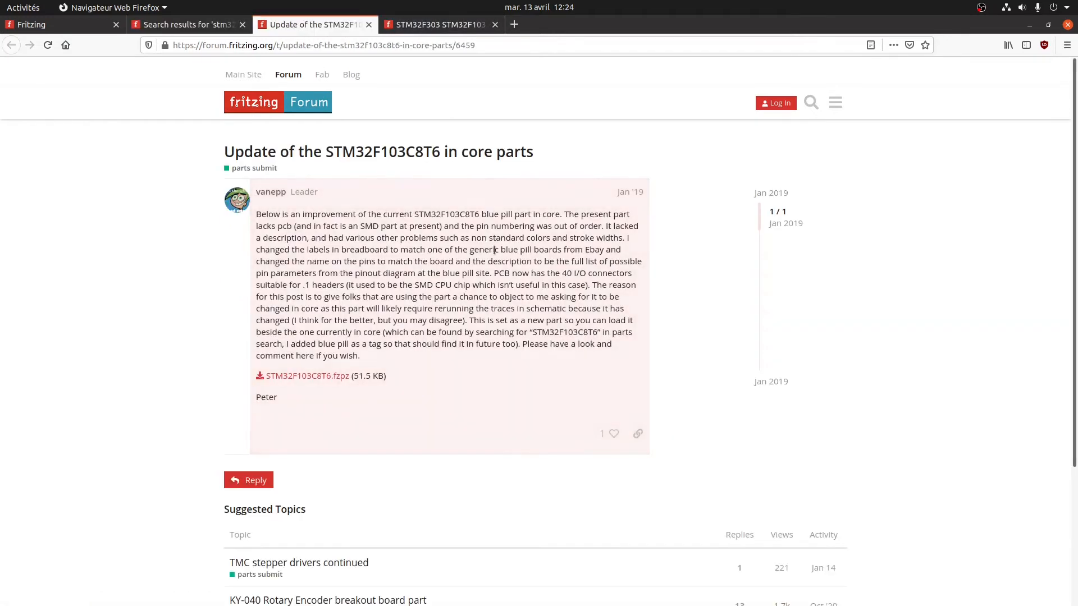
scroll(412, 339, "down", 3)
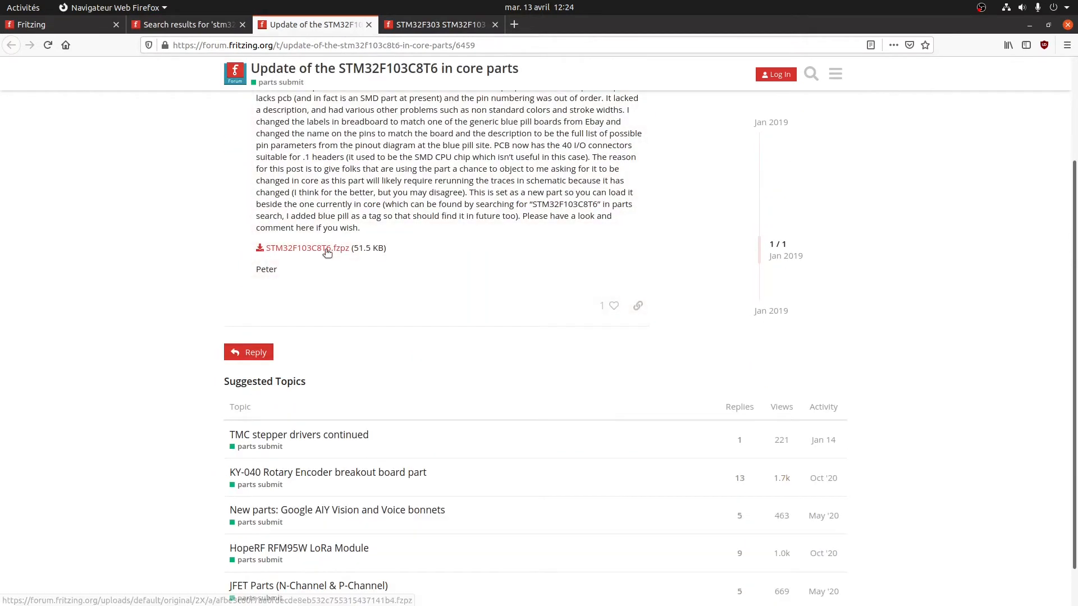
left_click(430, 25)
scroll(427, 241, "down", 3)
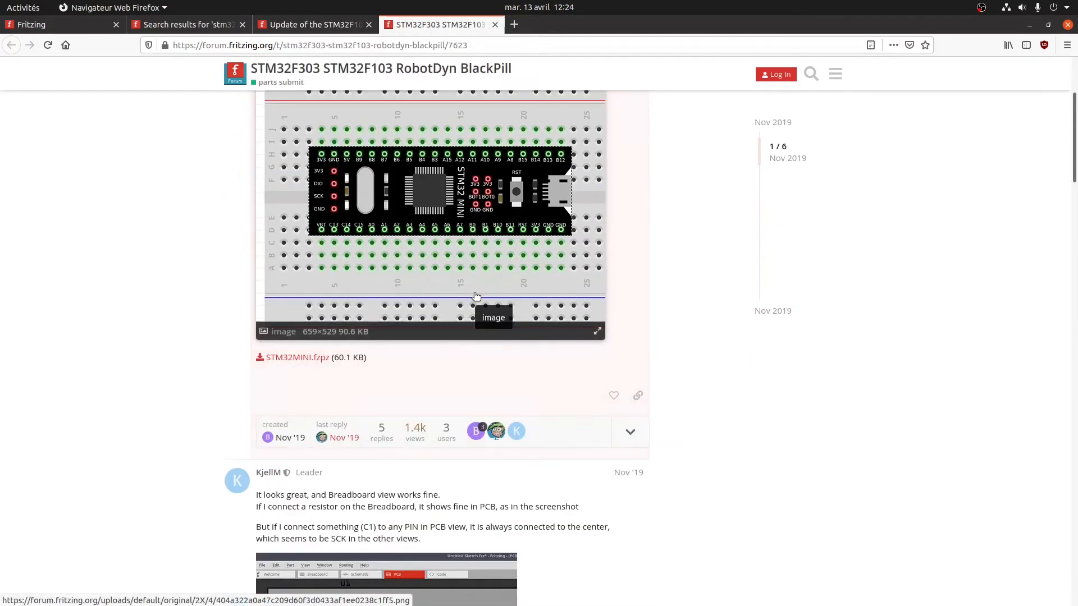
scroll(463, 228, "down", 3)
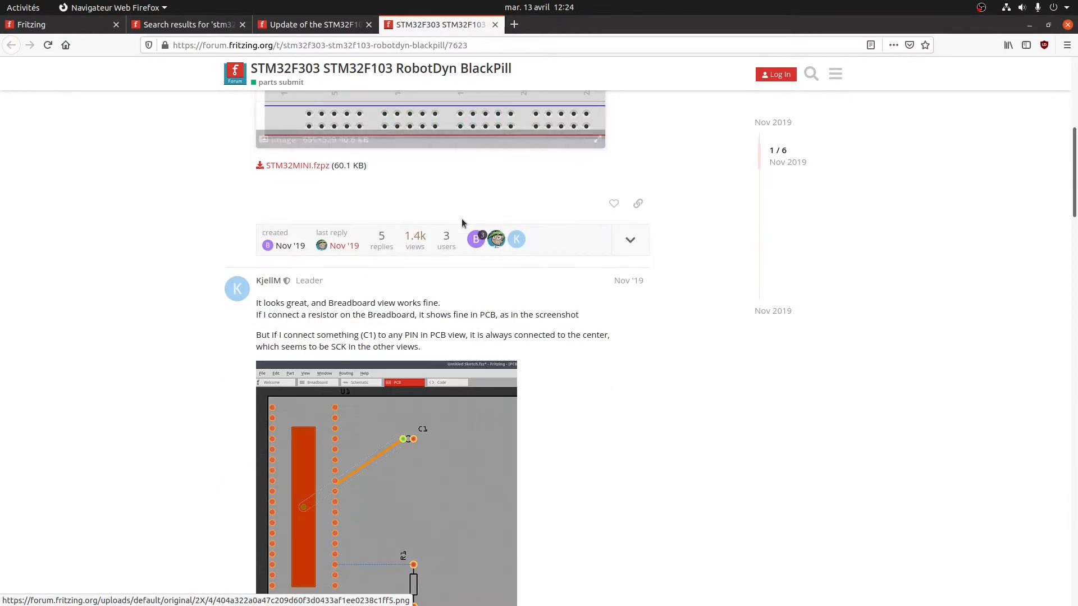
scroll(455, 225, "up", 6)
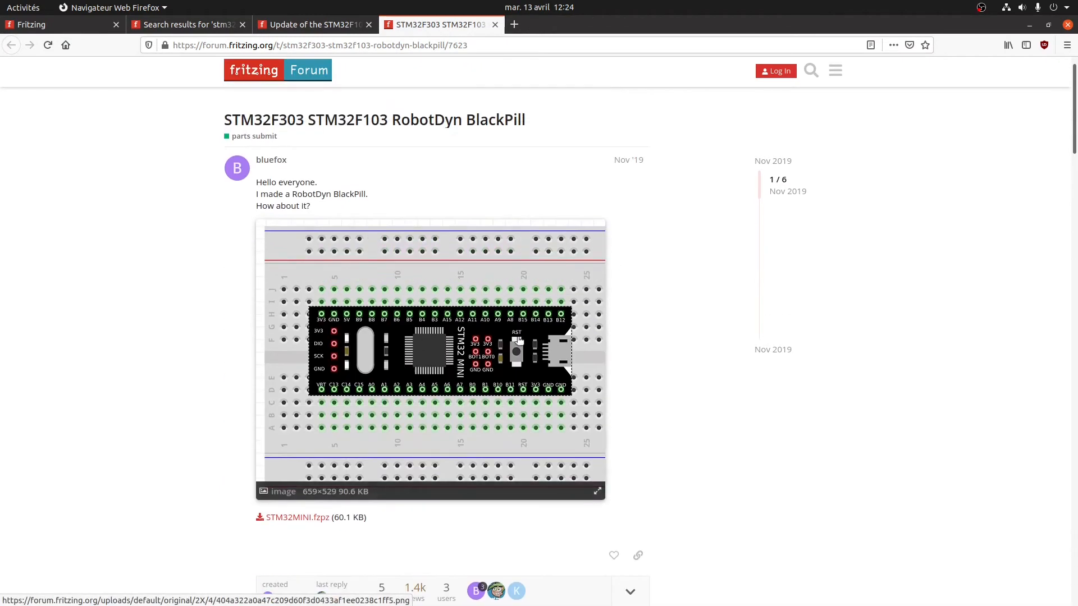
middle_click(429, 24)
scroll(351, 320, "up", 2)
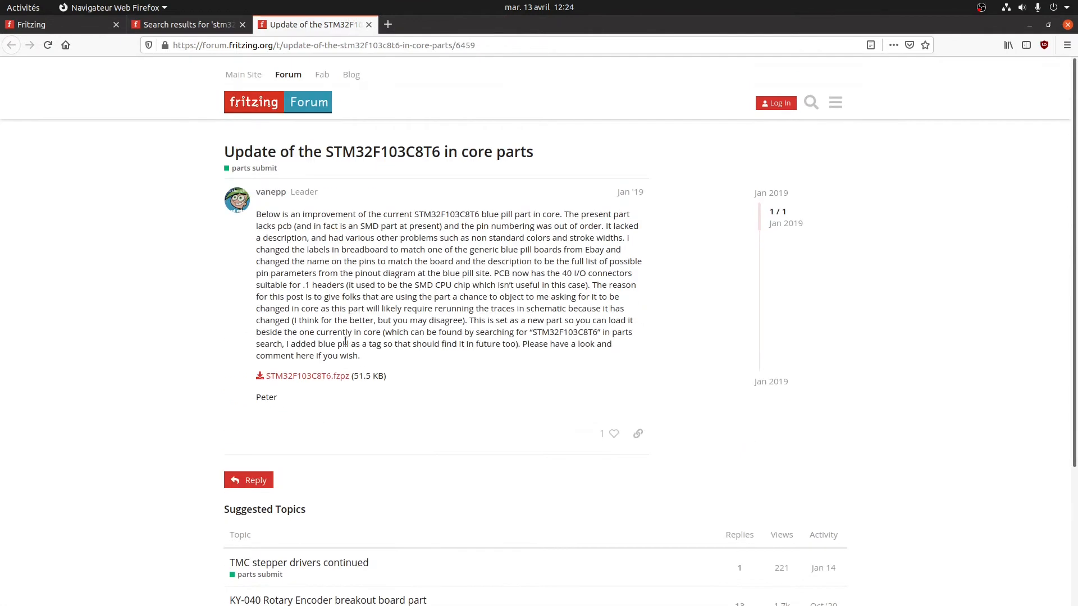
Download STM32F103C8T6.fzpz from the forum post and check the browser's downloads
left_click(332, 374)
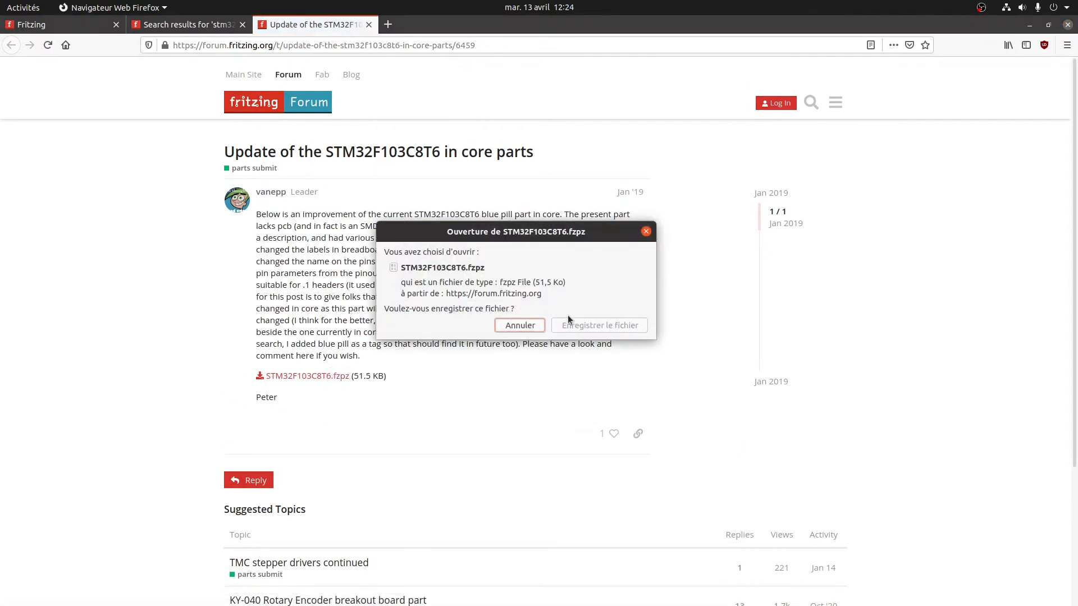
left_click(580, 326)
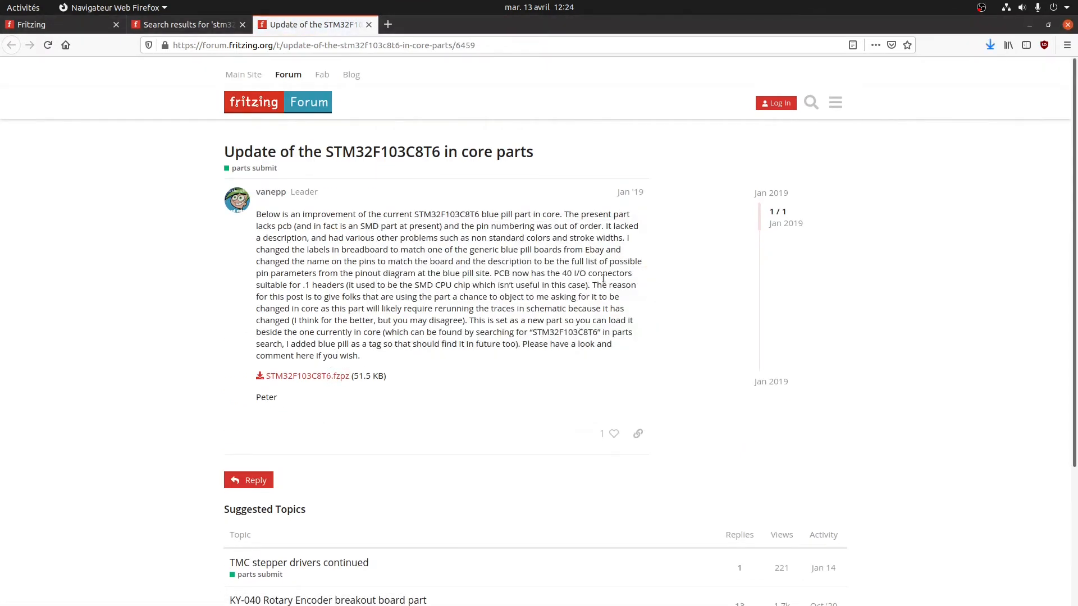
left_click(988, 46)
left_click(989, 47)
Switch to Fritzing and try to import BluePill_improved.fzpz from the Téléchargements folder into the parts library
mouse_move(2, 1)
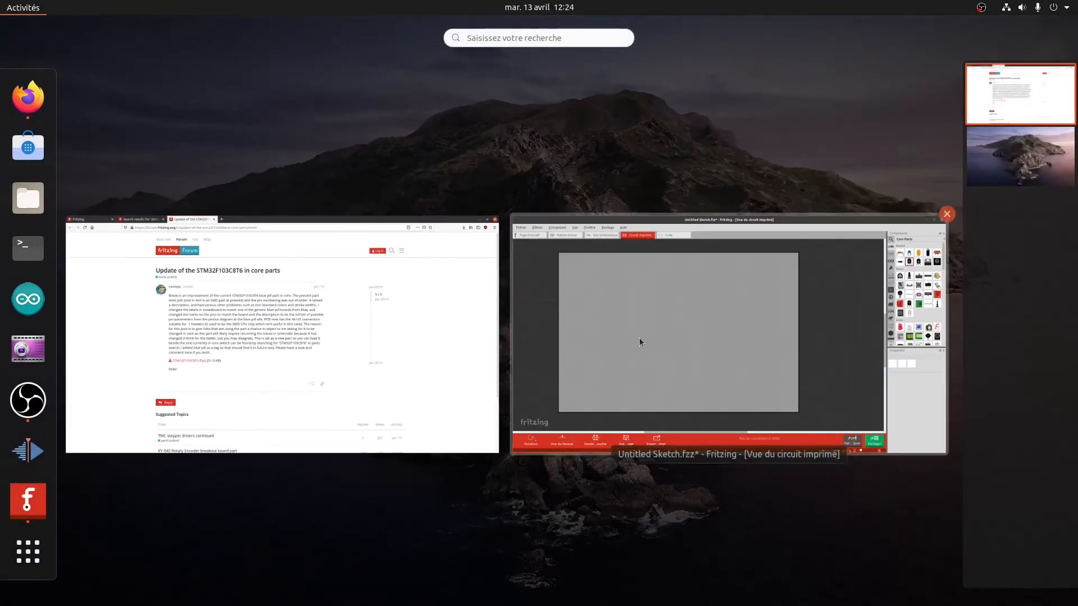
left_click(639, 339)
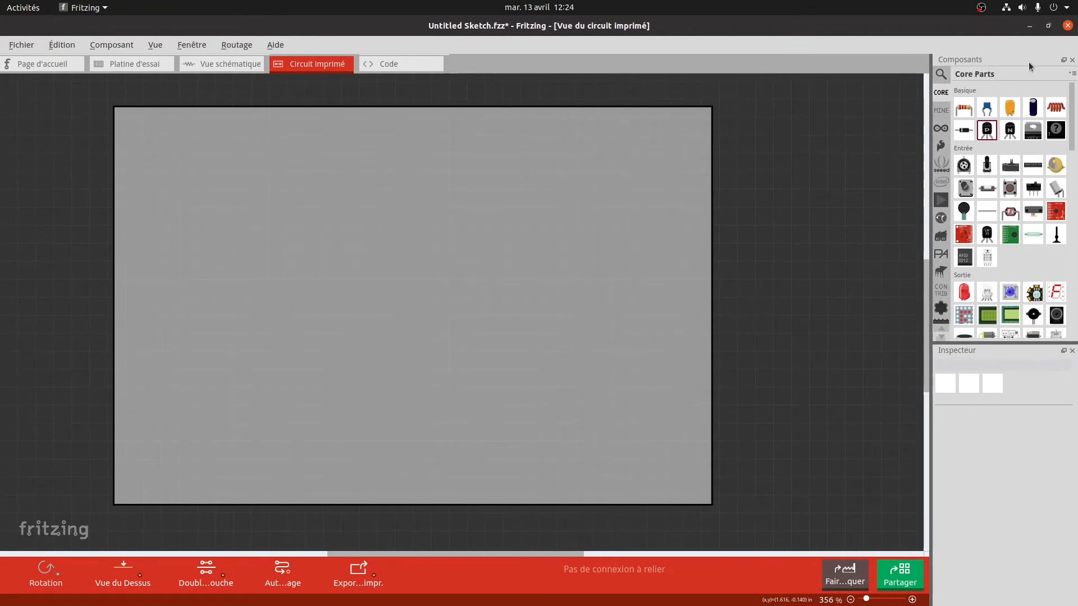
left_click(1071, 73)
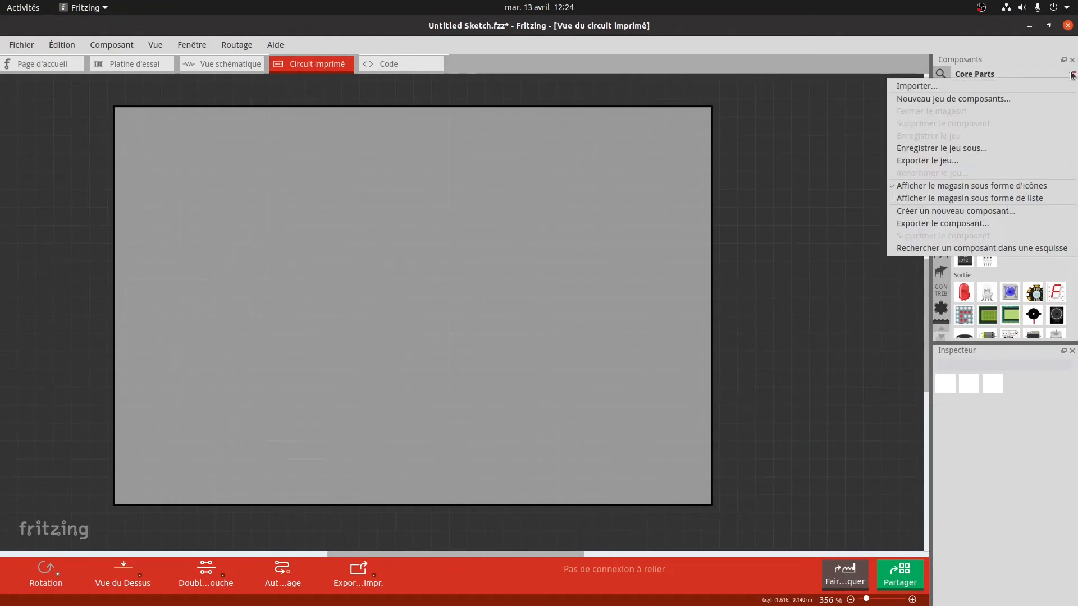
left_click(1027, 85)
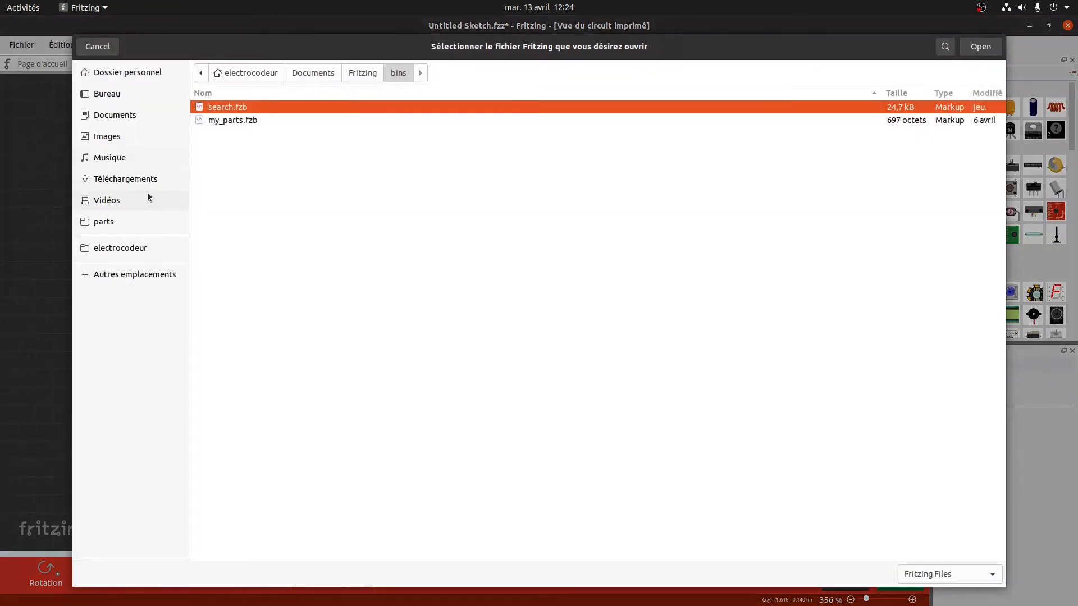
left_click(144, 187)
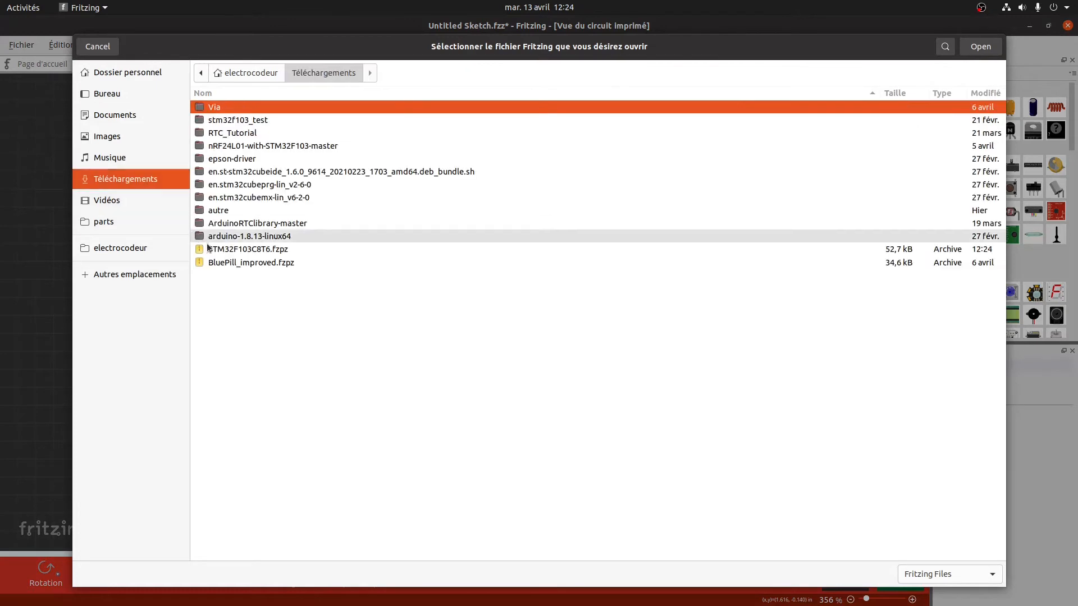
left_click(230, 265)
double_click(230, 265)
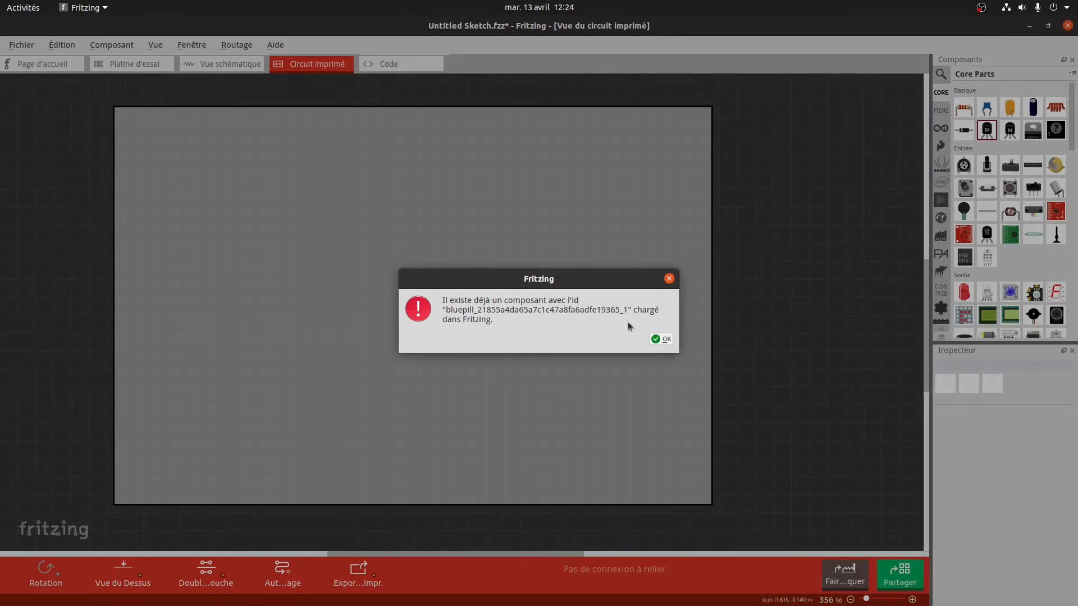
left_click(661, 340)
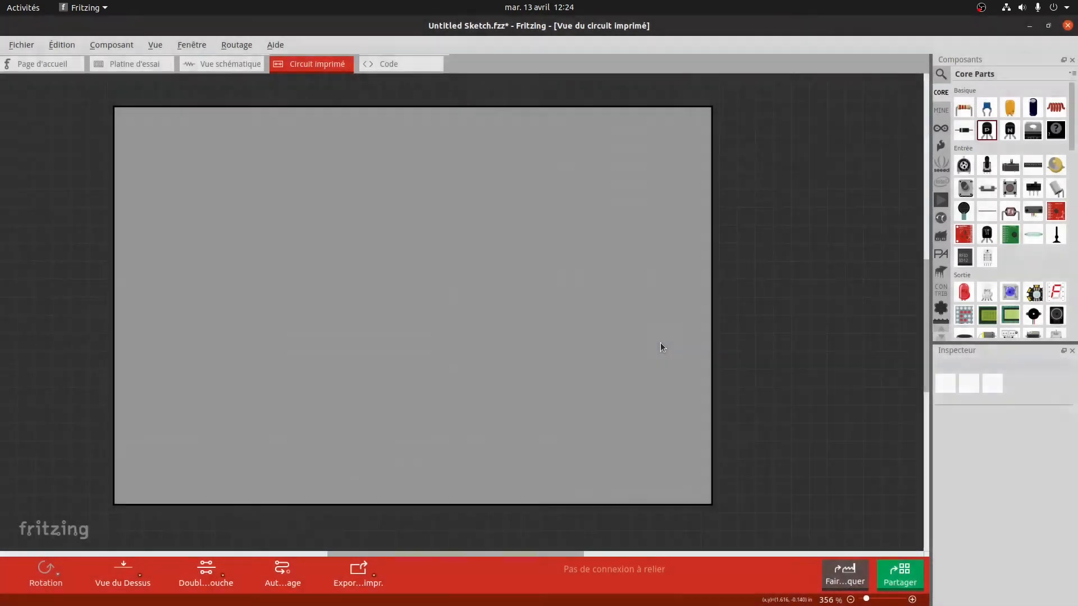
Import STM32F103C8T6.fzpz from the Téléchargements folder into the parts library
left_click(941, 337)
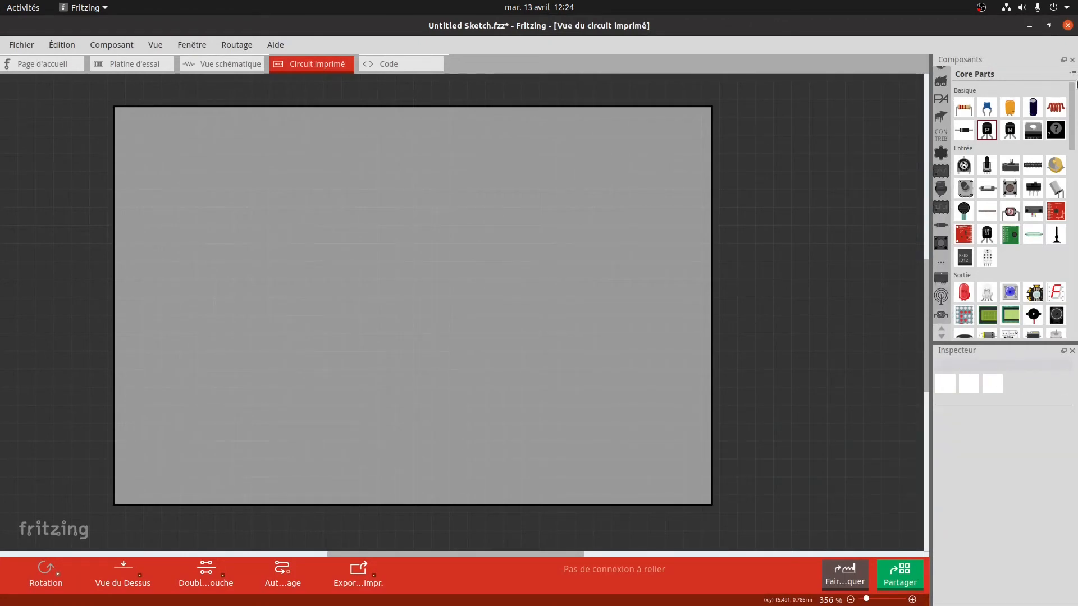
left_click(1069, 76)
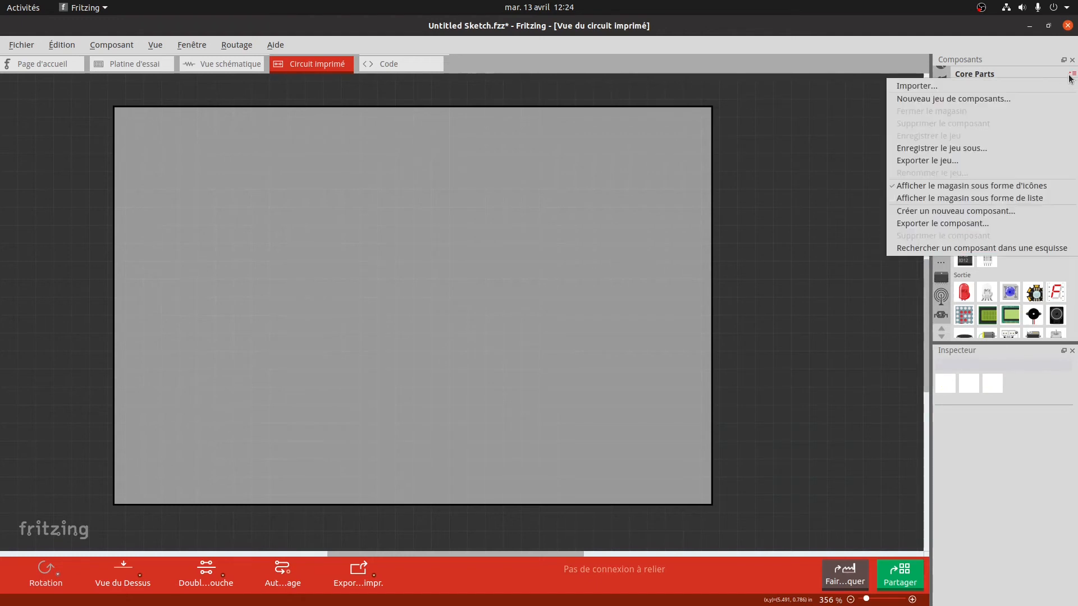
left_click(1019, 94)
left_click(127, 202)
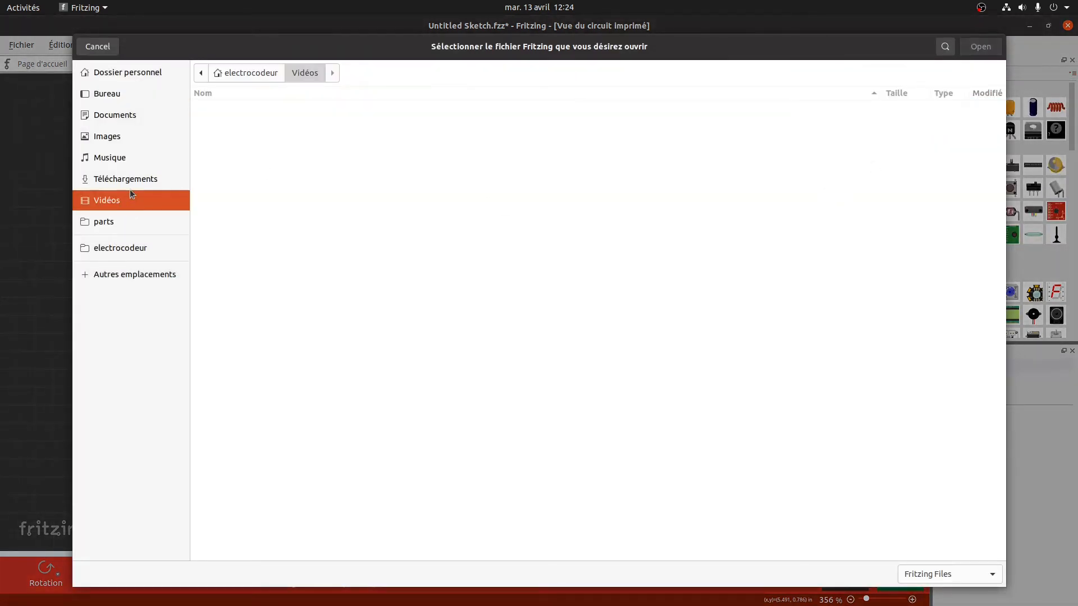
left_click(164, 177)
double_click(254, 246)
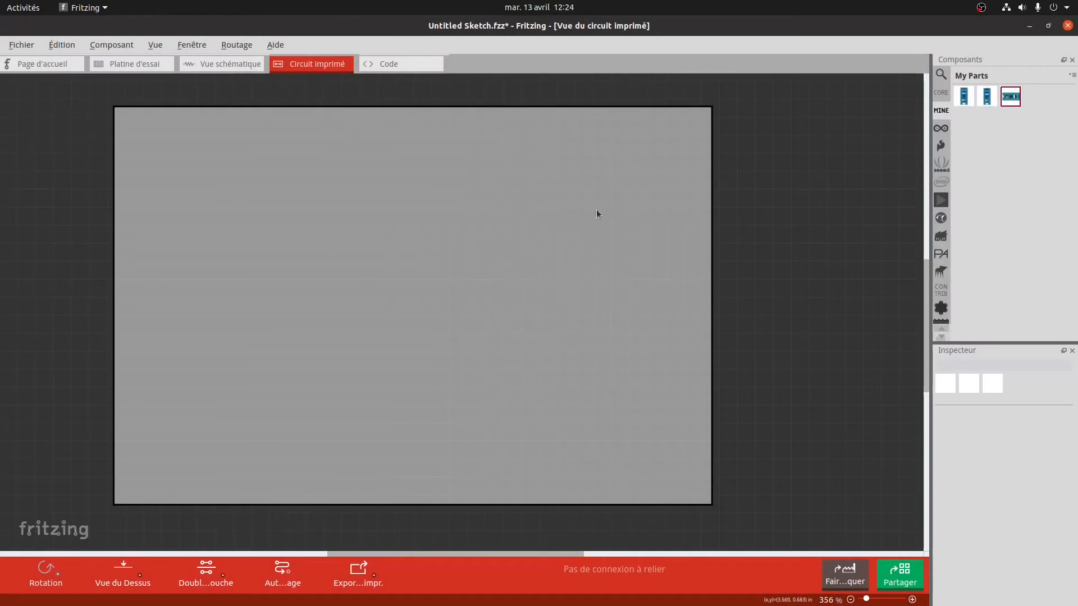
Place the imported STM32F103C8T6 board and the BluePill v. 5 part from My Parts on the PCB
left_click(987, 96)
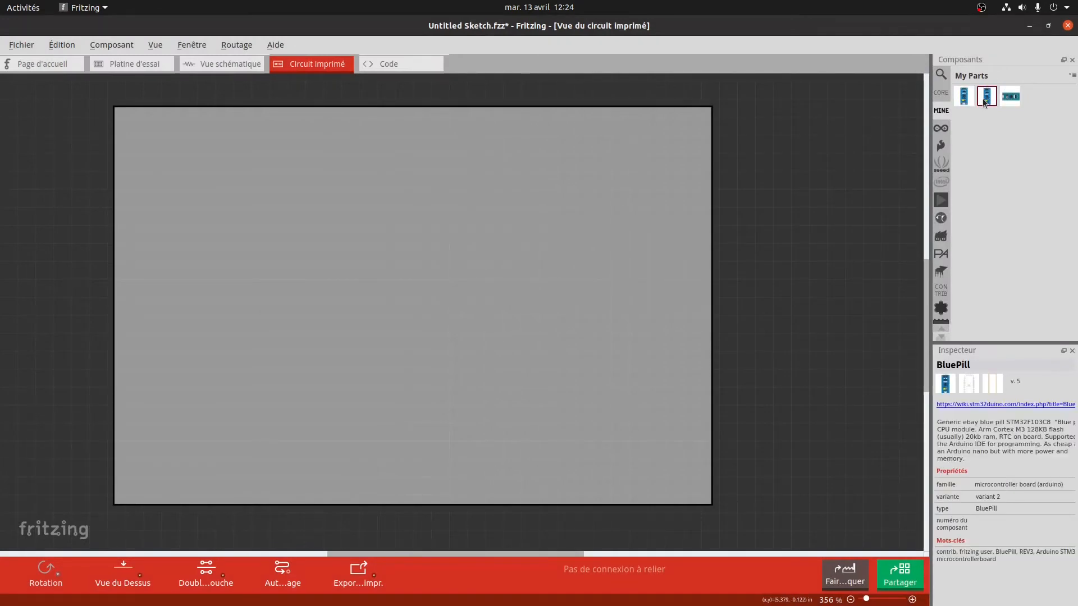
left_click(1004, 104)
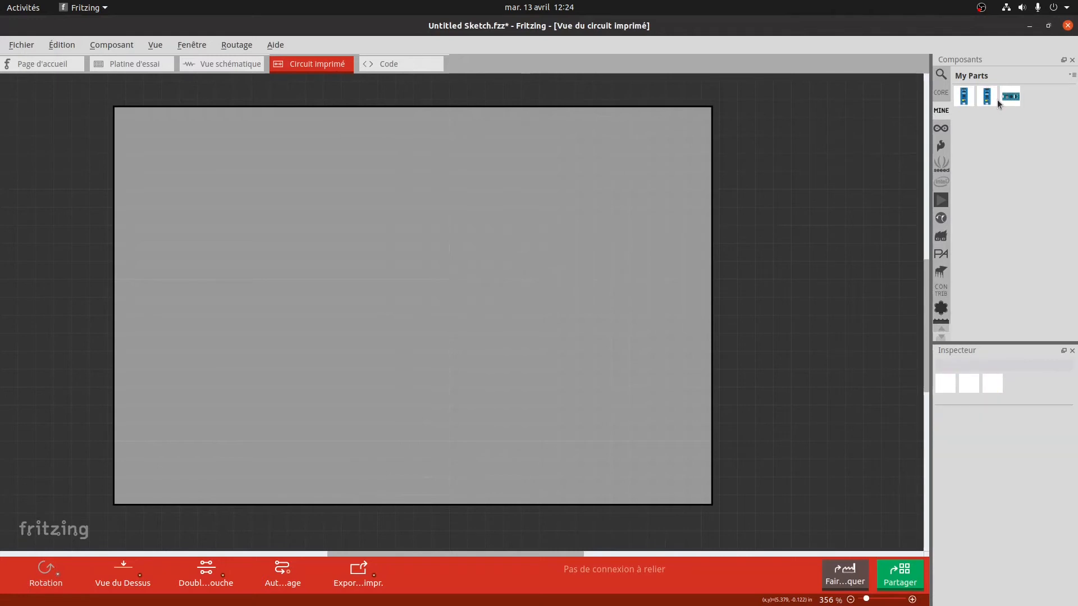
left_click_drag(1004, 104, 435, 174)
left_click_drag(987, 96, 332, 149)
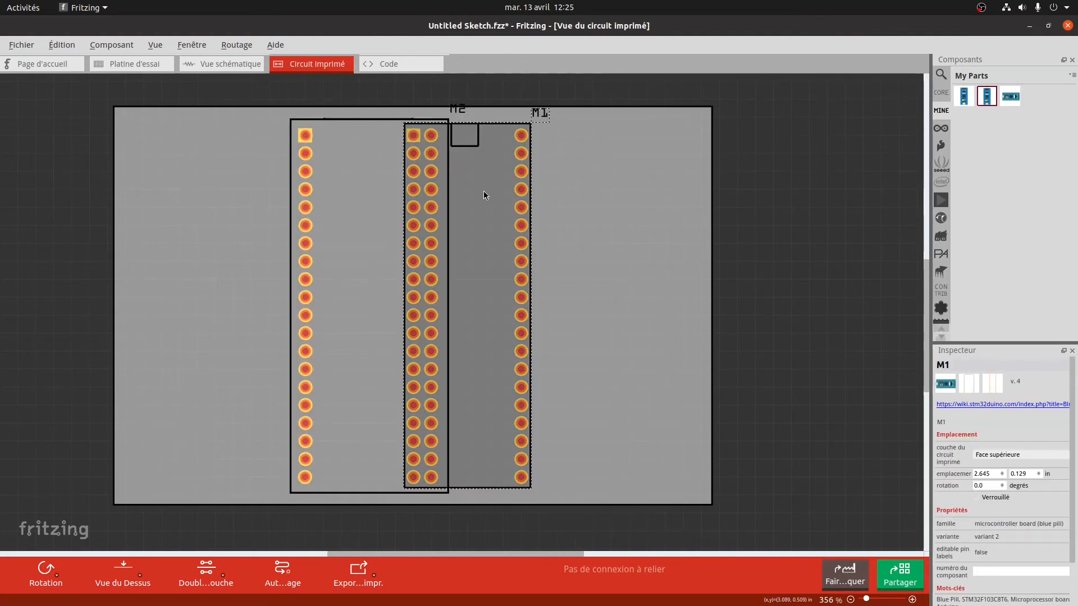
Delete the STM32F103C8T6 board from the PCB and move the BluePill toward the board's centre, to about 2.312, 0.106 in
key("Delete")
left_click(348, 213)
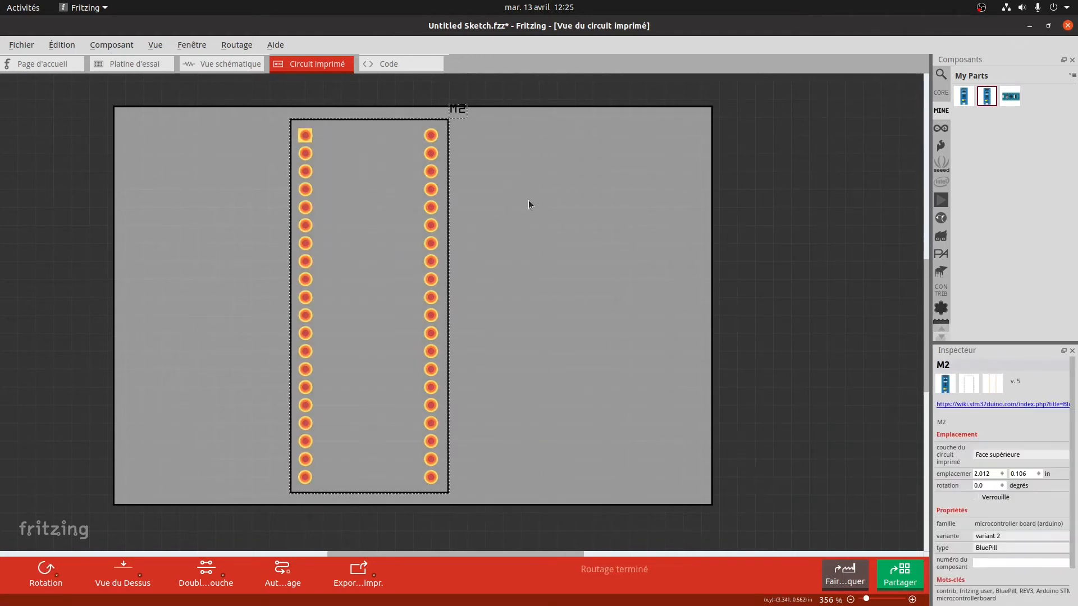
left_click_drag(401, 180, 430, 178)
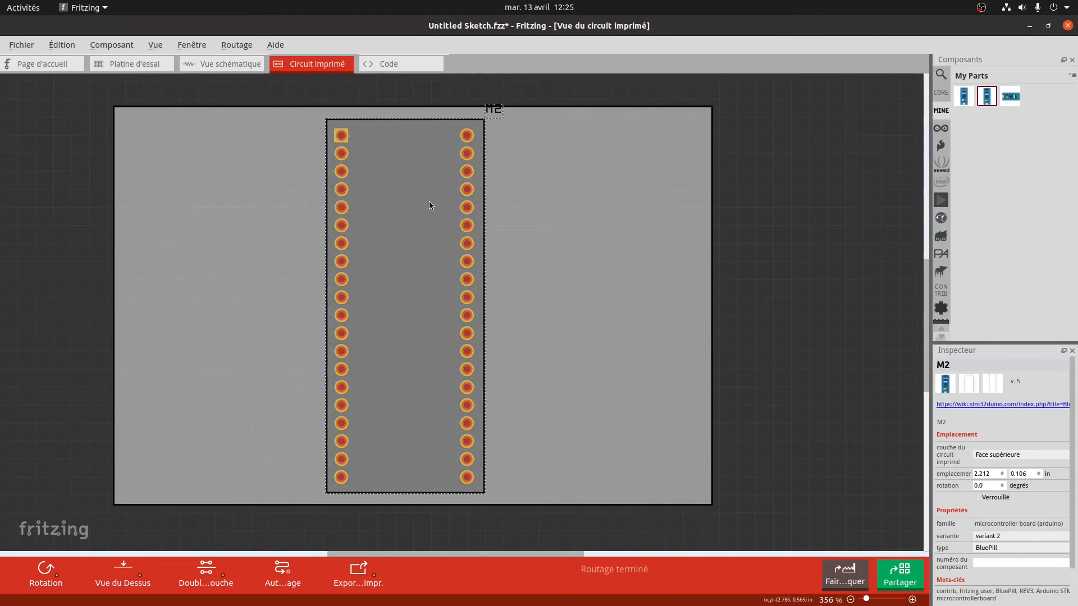
left_click_drag(438, 199, 445, 203)
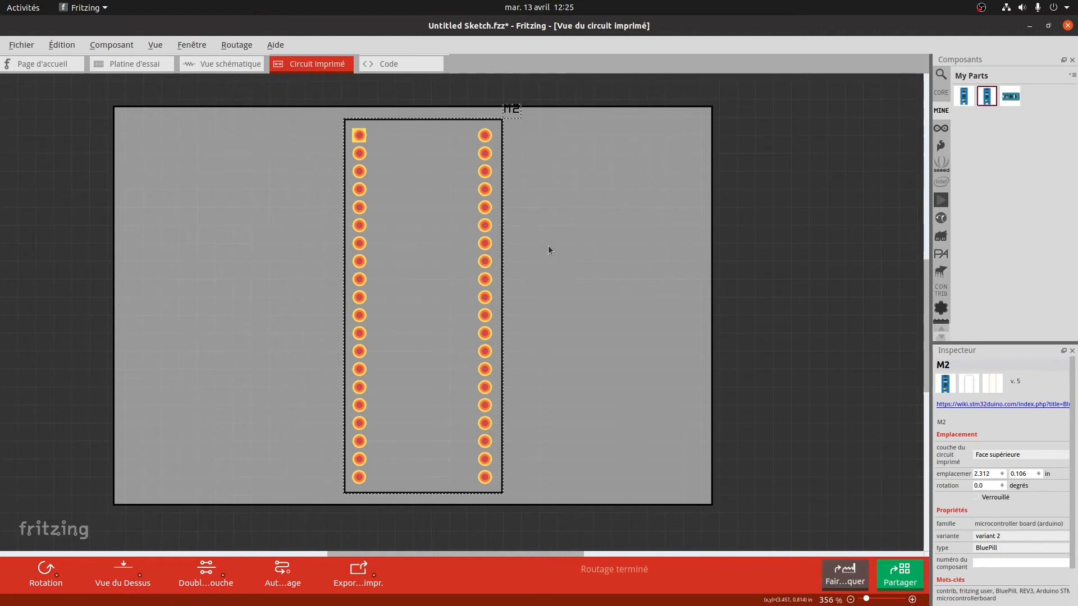
left_click(625, 316)
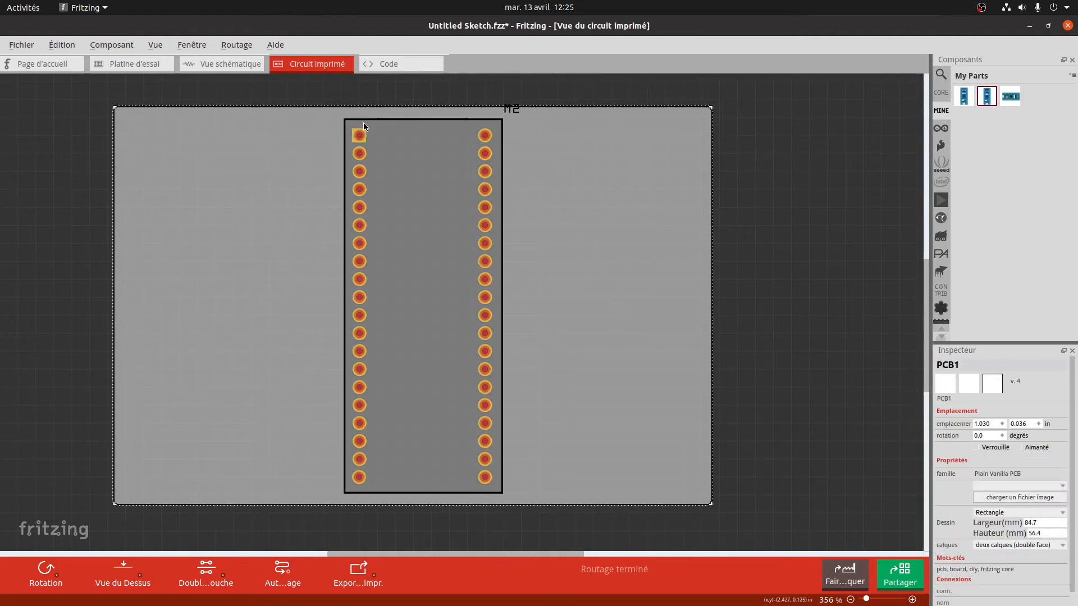
Switch to Firefox and revisit the forum's search results for stm32f103
key("super")
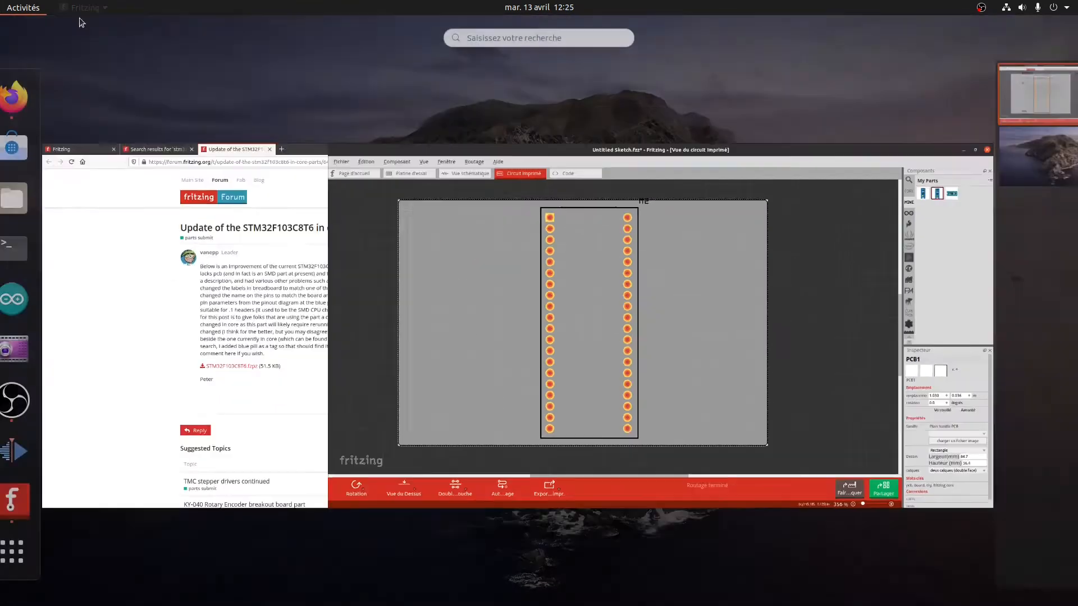
left_click(251, 235)
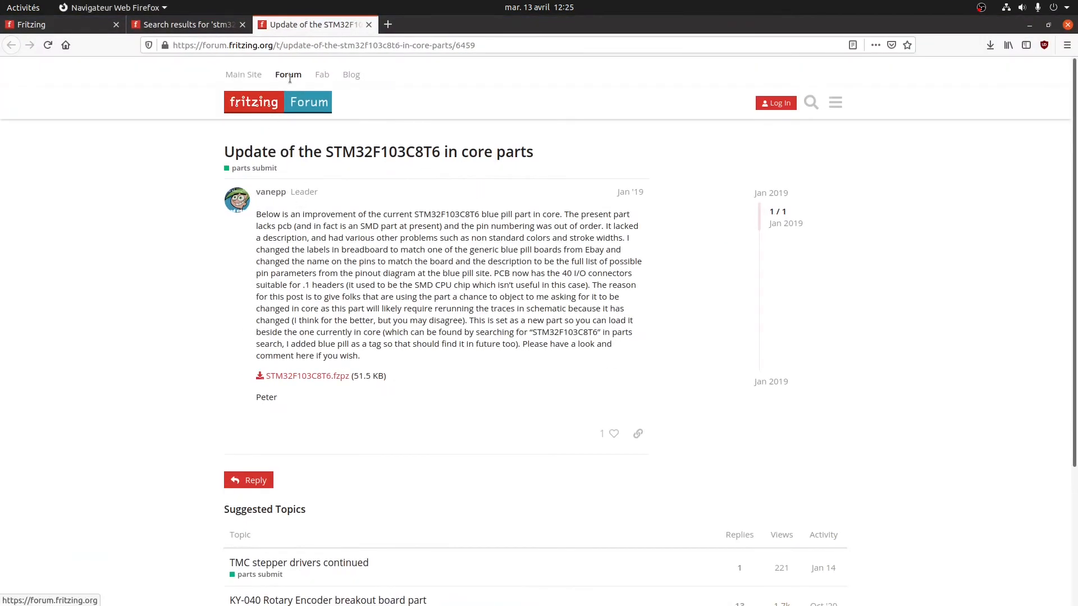
left_click(190, 25)
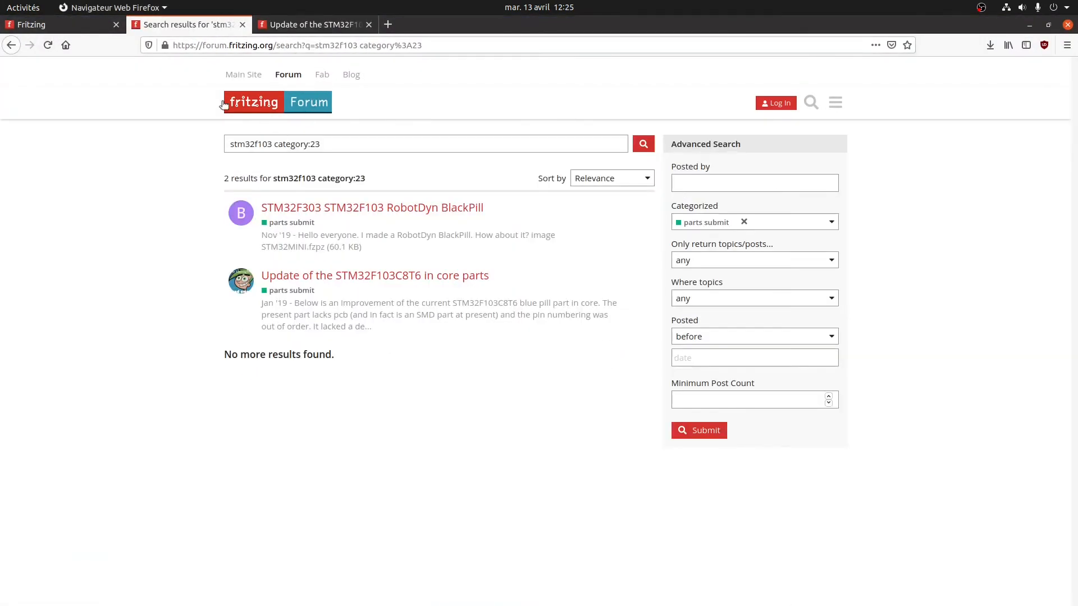
Switch to Fritzing, place a 3-pin toggle switch at about 3.330, 0.530 in, and trace its L1 and COM pins to the adjacent BluePill header's third and sixth pins
mouse_move(2, 4)
left_click(753, 370)
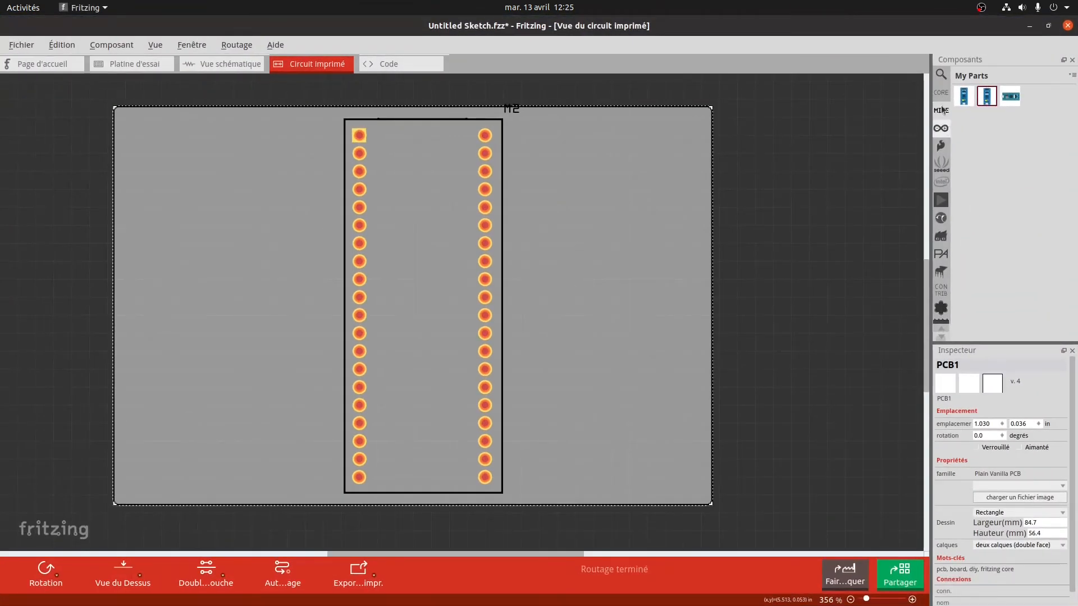
left_click(941, 73)
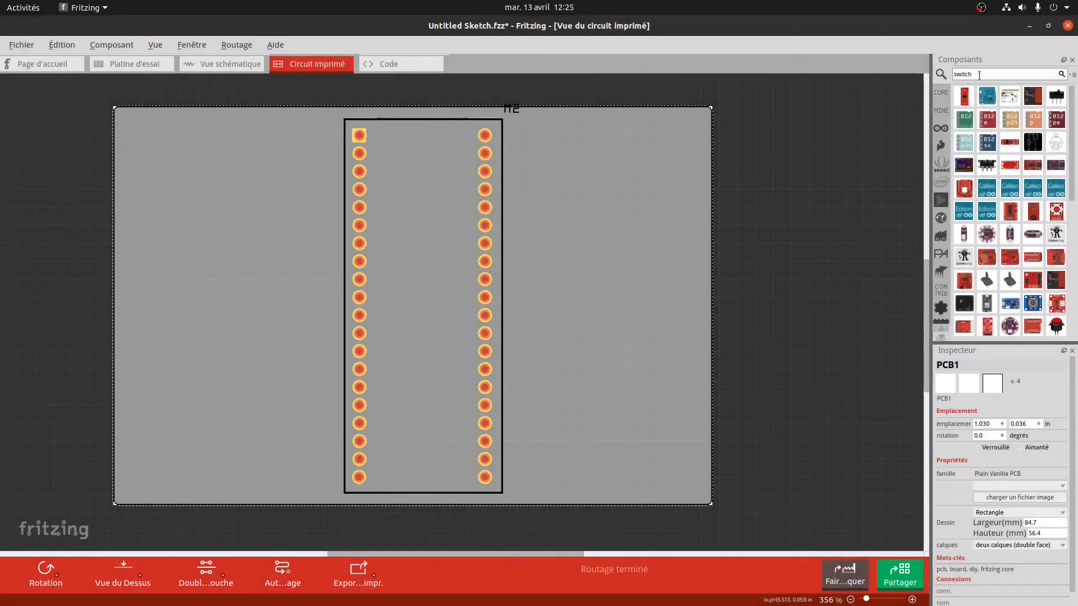
left_click_drag(1057, 95, 536, 221)
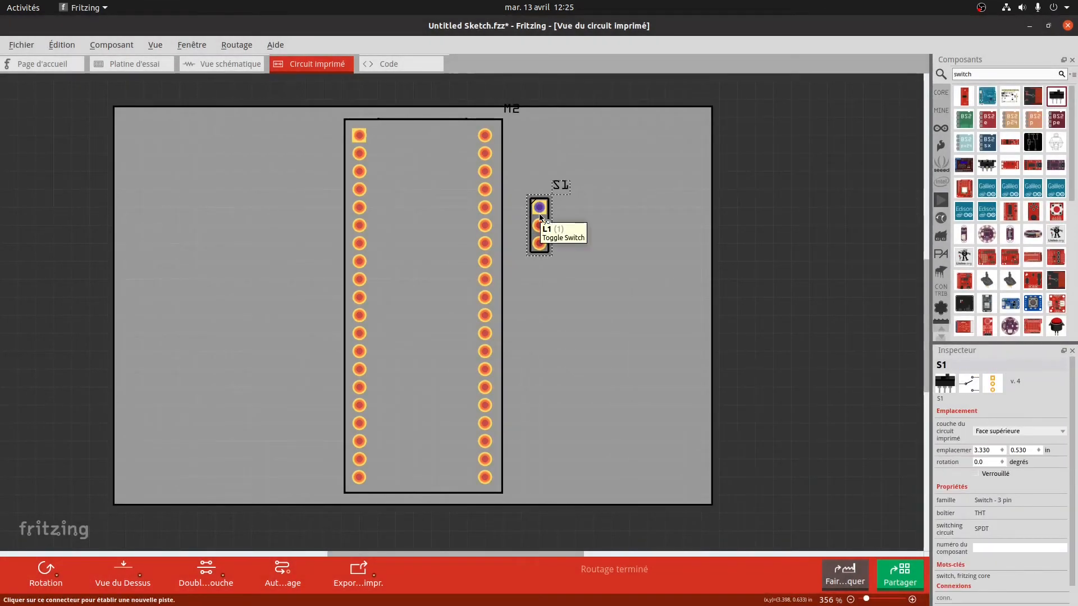
left_click_drag(543, 209, 485, 171)
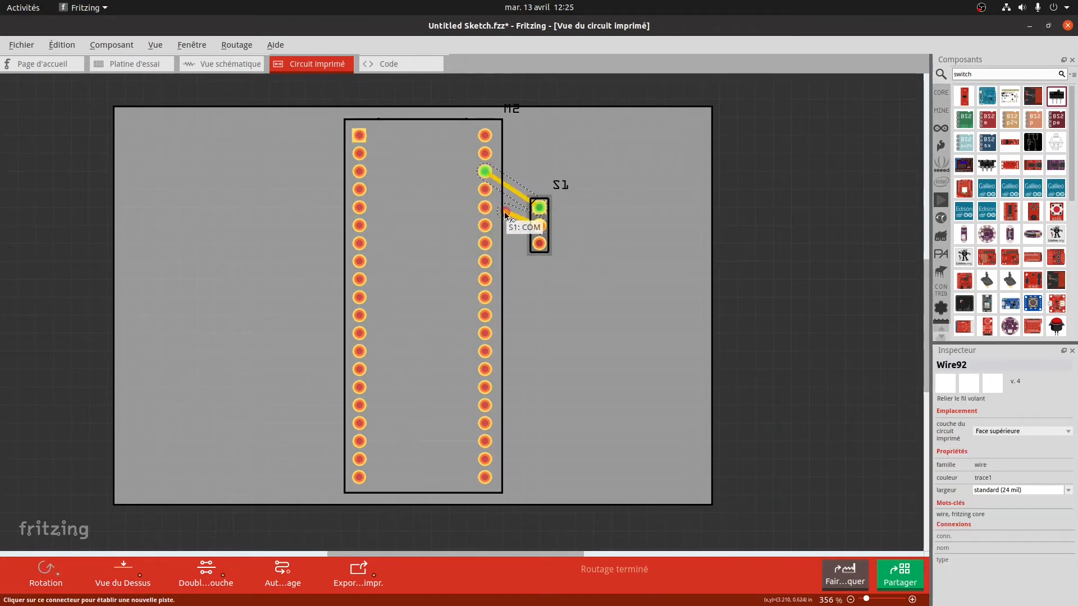
left_click_drag(539, 226, 484, 225)
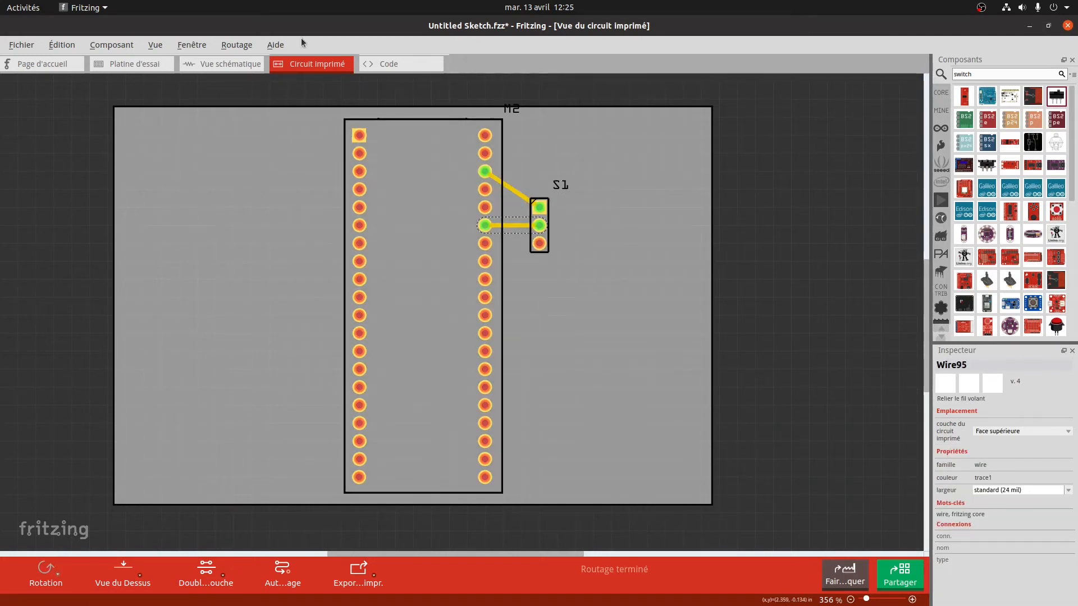
Show the Code view and write an empty void loop(){ } function in the untitled program
left_click(424, 66)
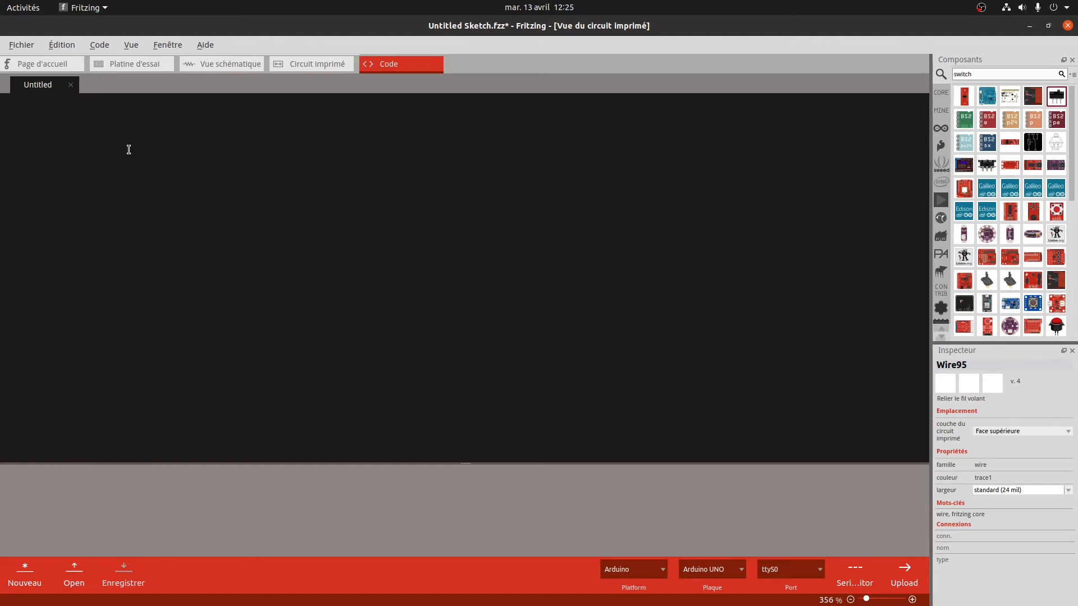
type("void loop(")
double_click(44, 107)
left_click(82, 115)
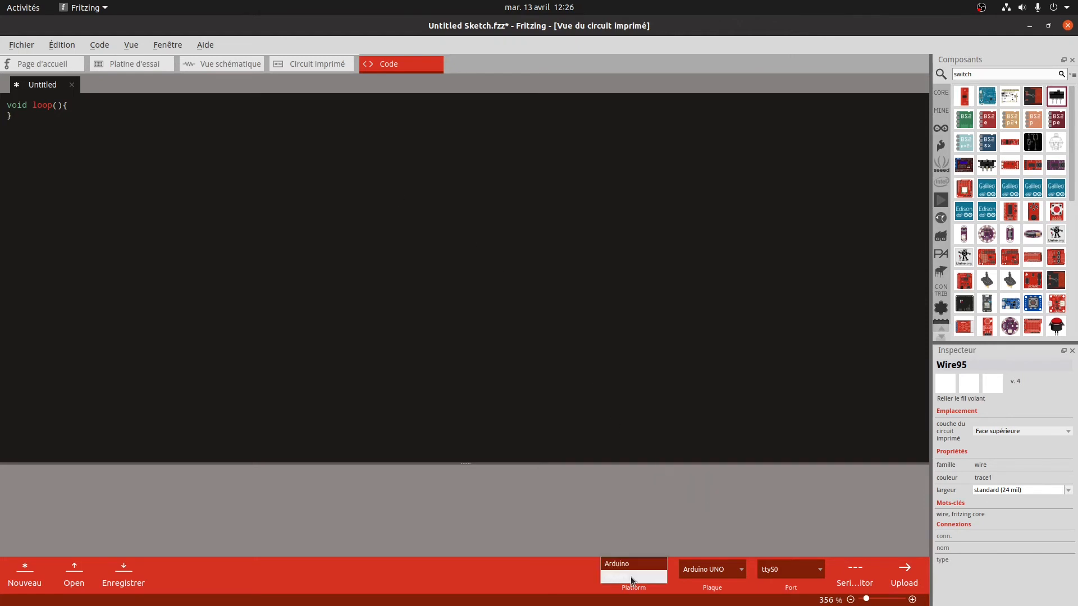
Review the platform and board choices and the serial monitor and upload controls for the program
left_click(631, 578)
left_click(692, 568)
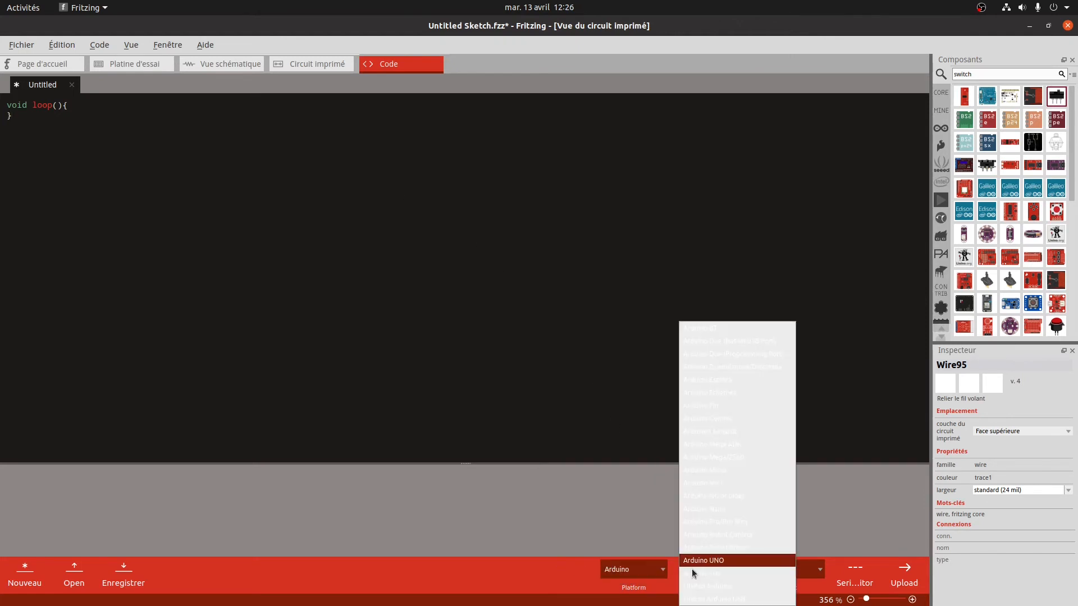
left_click(632, 540)
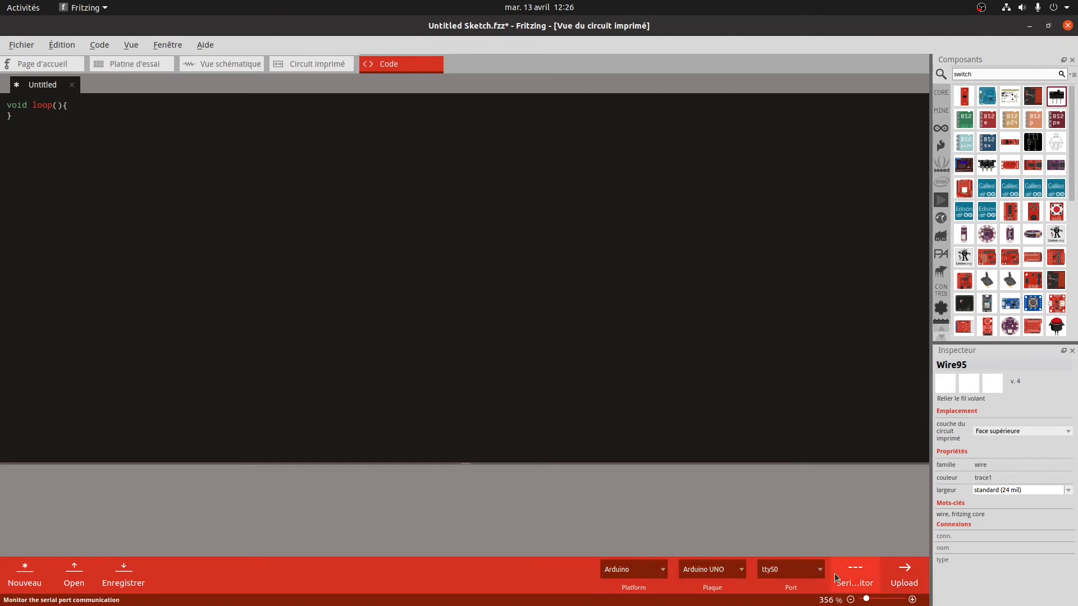
left_click(886, 588)
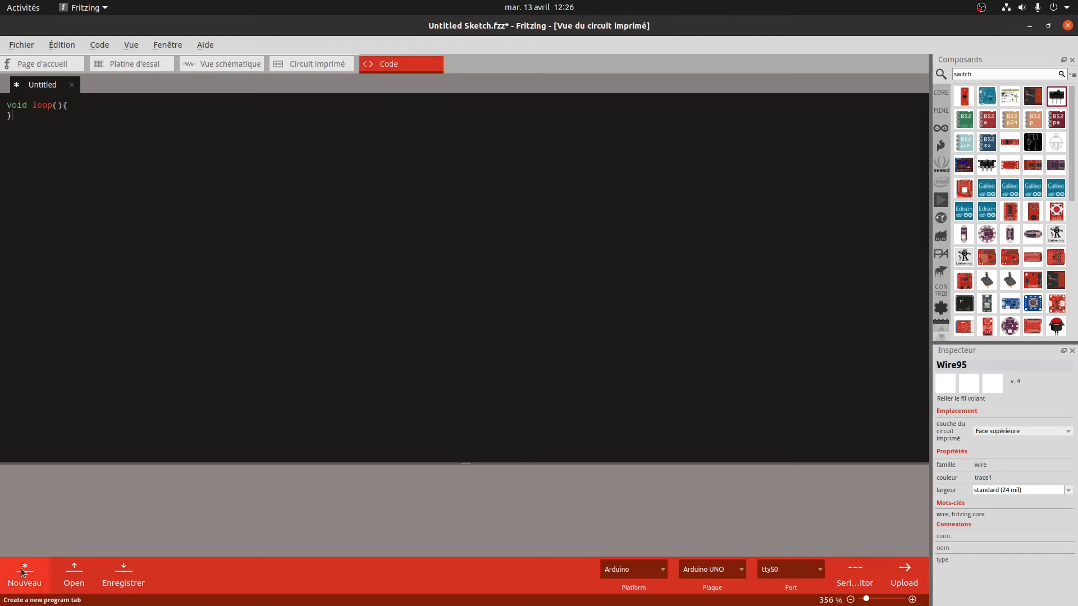
Open the program test_nrf24l01_RX.ino from the test_nrf24l01_RX folder inside Arduino_code in the home folder
left_click(74, 573)
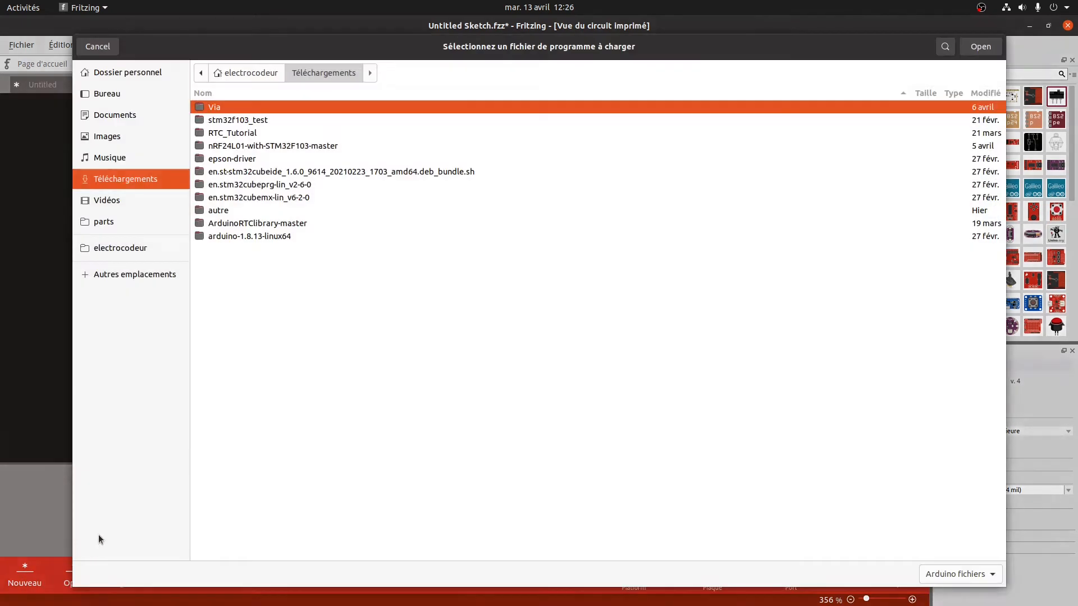
left_click(120, 119)
left_click(127, 77)
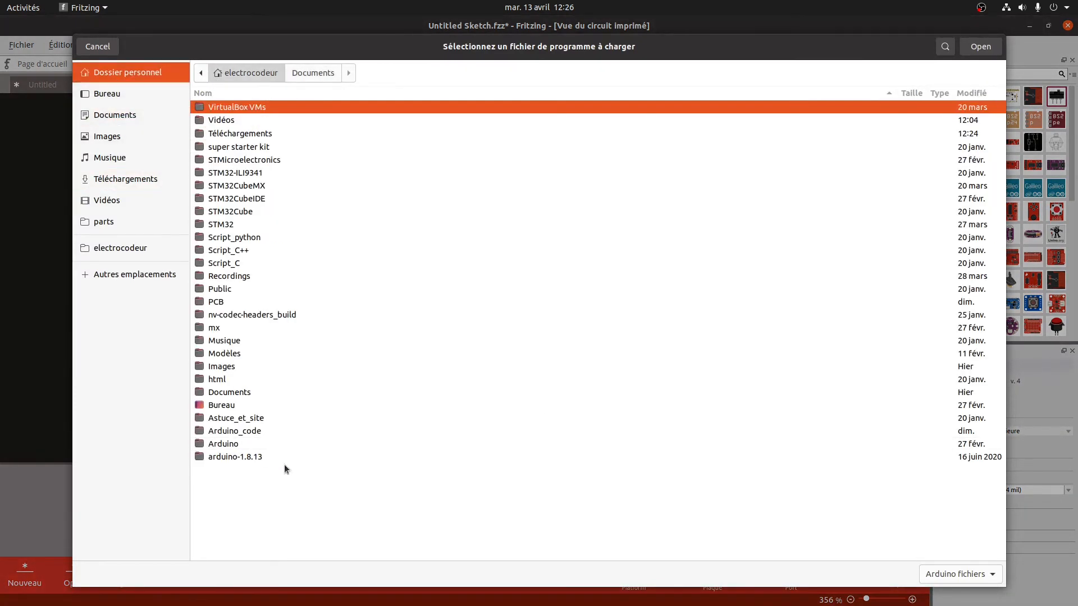
double_click(284, 430)
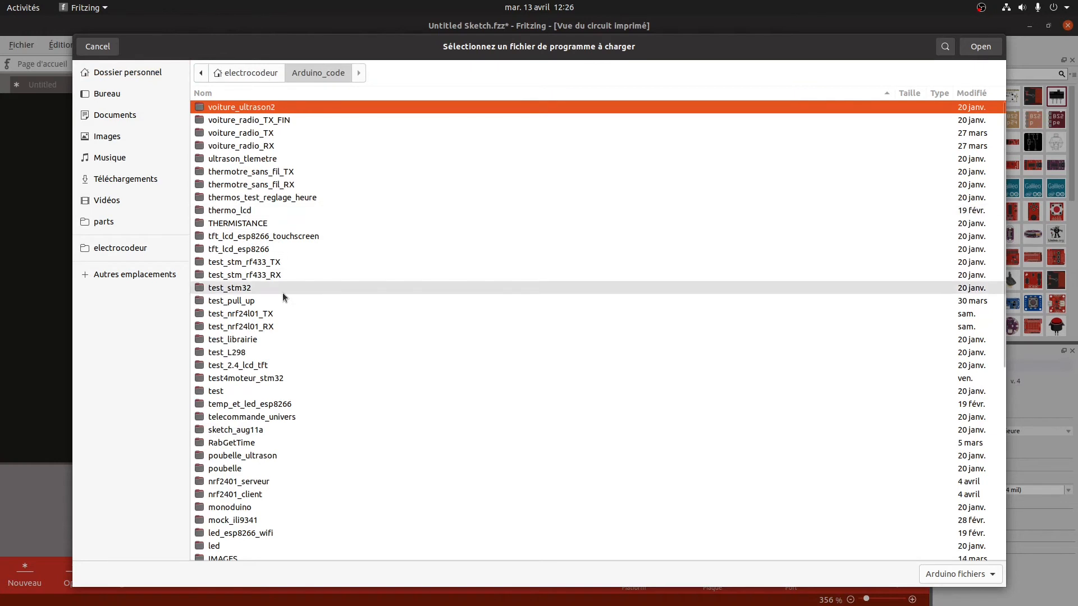
double_click(270, 327)
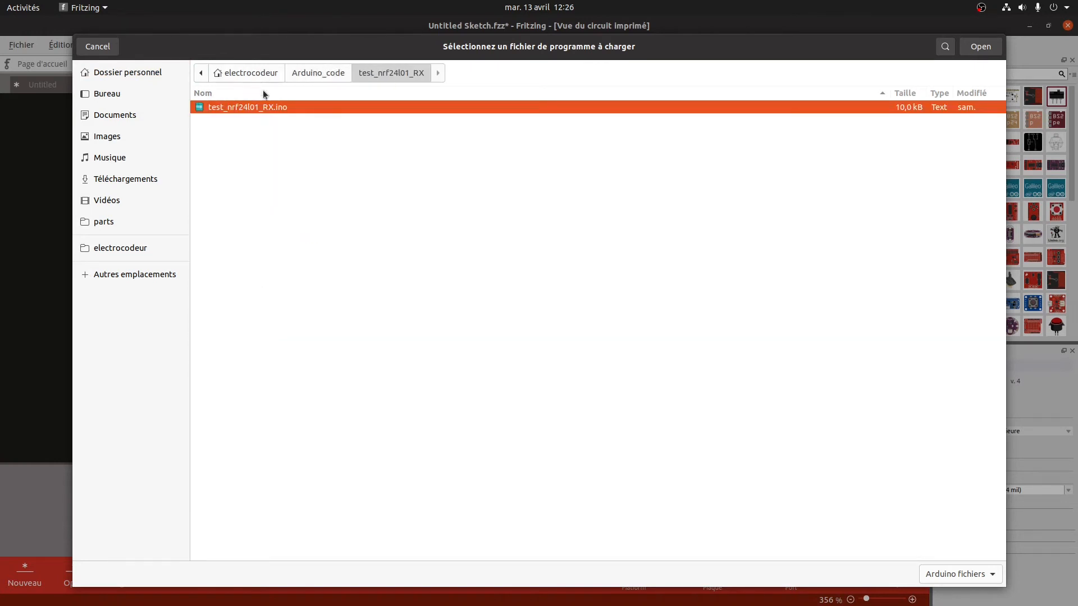
double_click(268, 107)
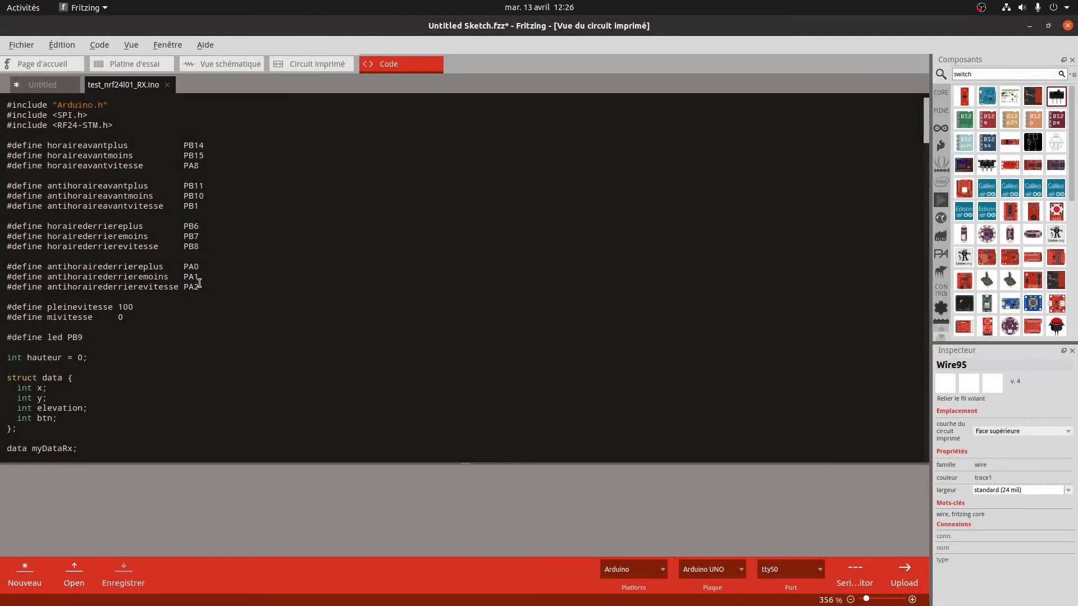
Read through the test_nrf24l01_RX.ino code and highlight the RF24-STM.h library in the include lines at its start
scroll(22, 170, "down", 2)
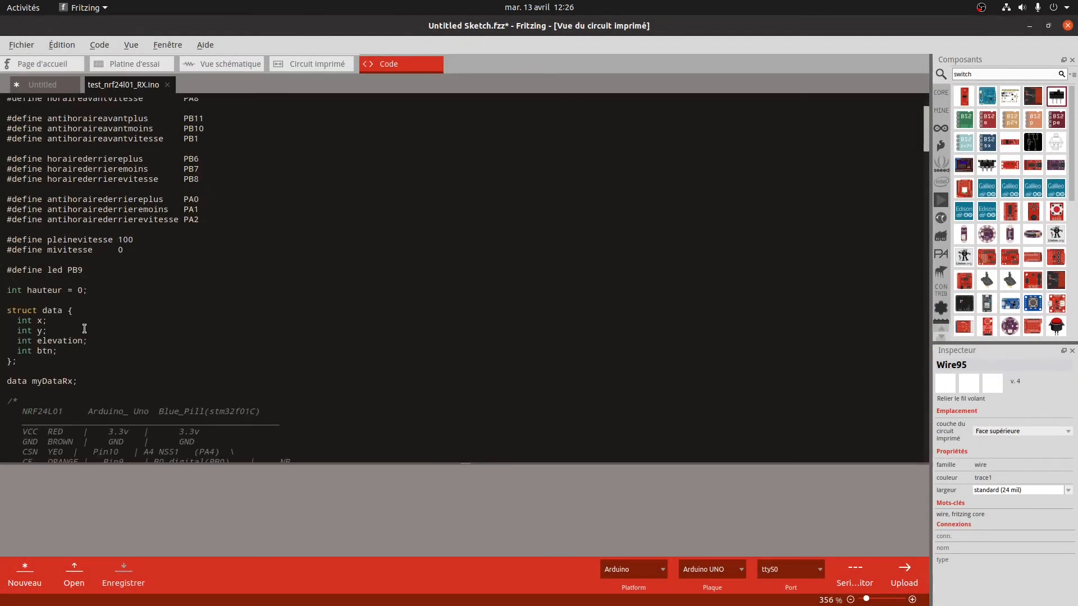
scroll(79, 323, "up", 1)
scroll(96, 320, "down", 15)
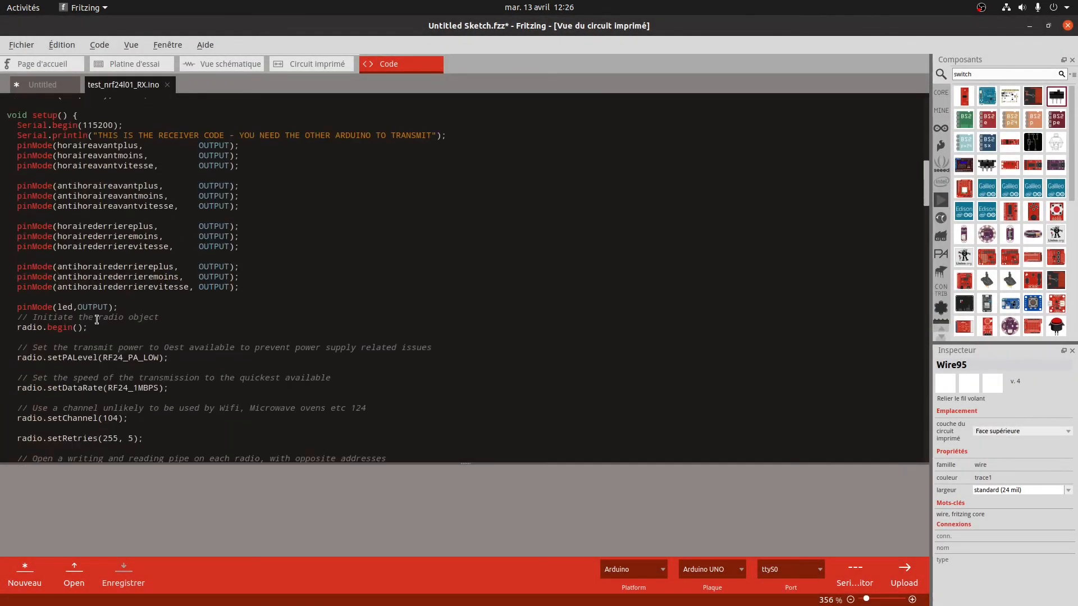
scroll(120, 322, "down", 5)
scroll(121, 322, "down", 20)
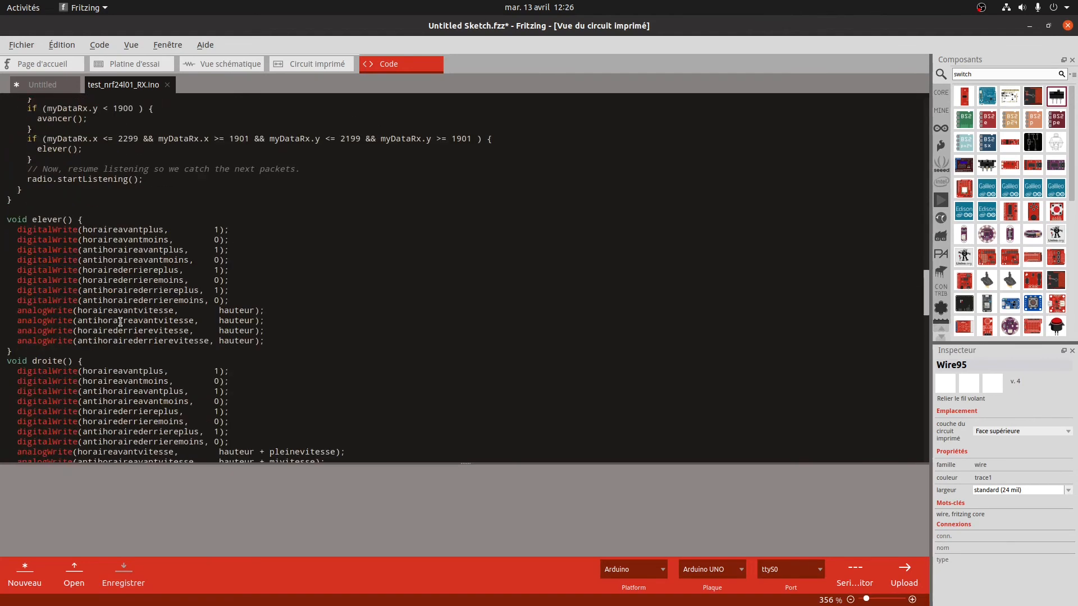
scroll(817, 417, "down", 6)
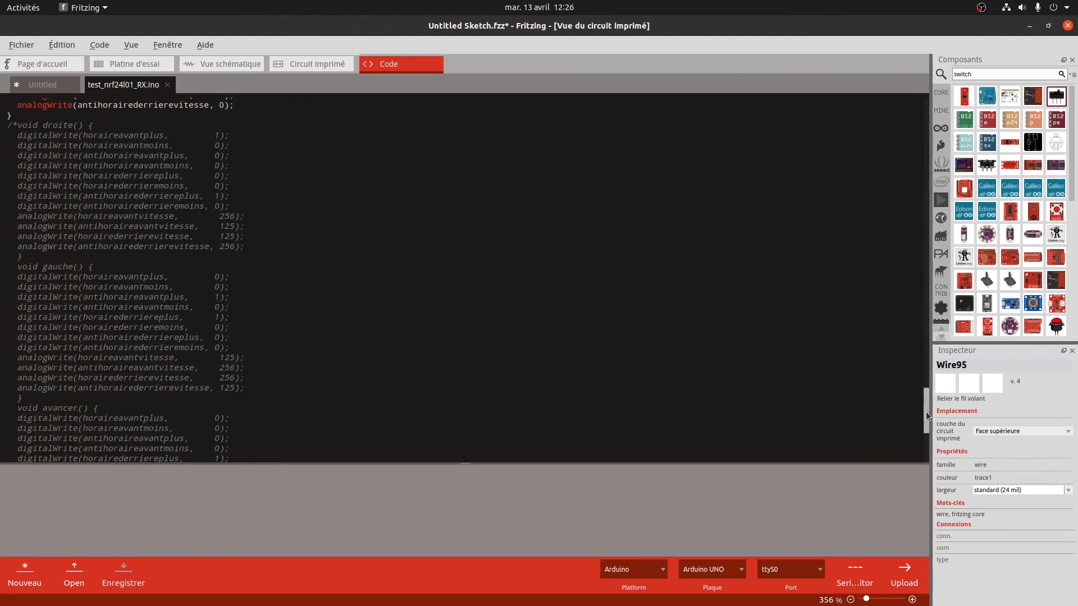
left_click_drag(927, 428, 928, 139)
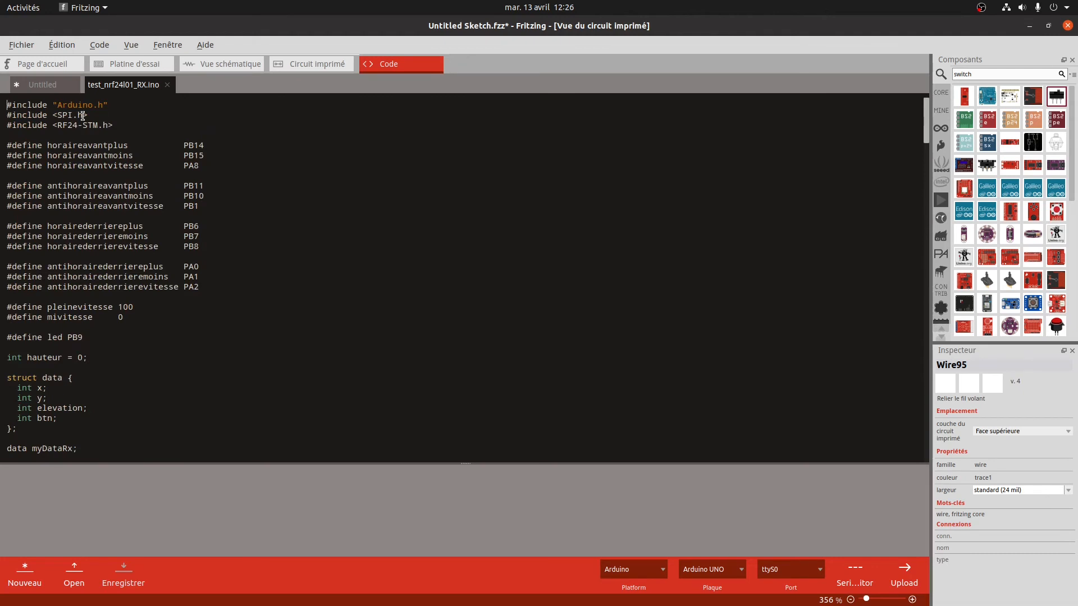
left_click_drag(58, 128, 108, 131)
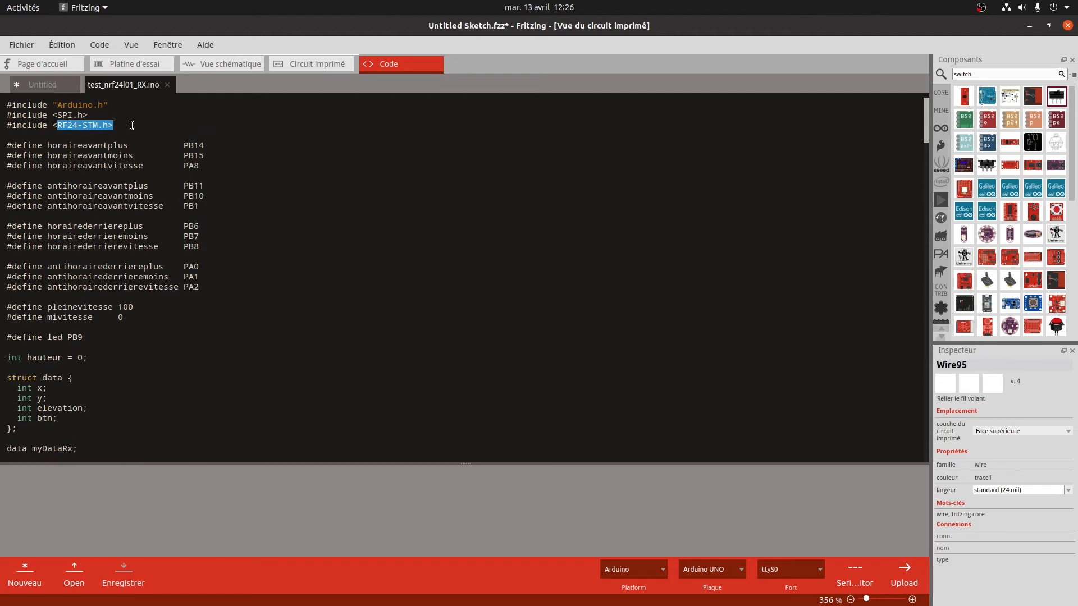
left_click(240, 241)
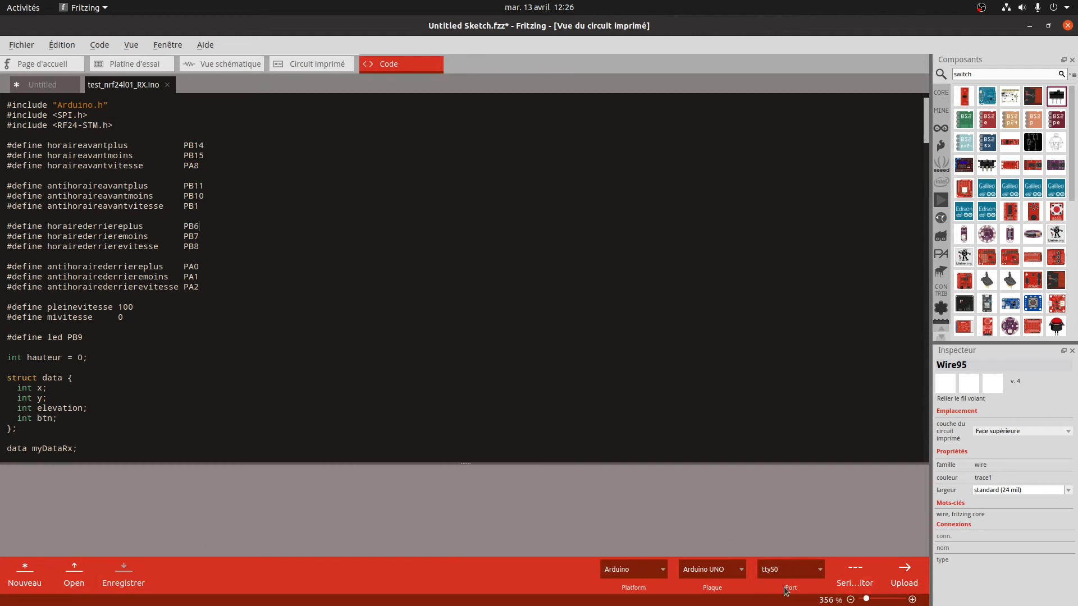
Open the Serial Monitor for port ttyS0, look it over, and close it
left_click(855, 573)
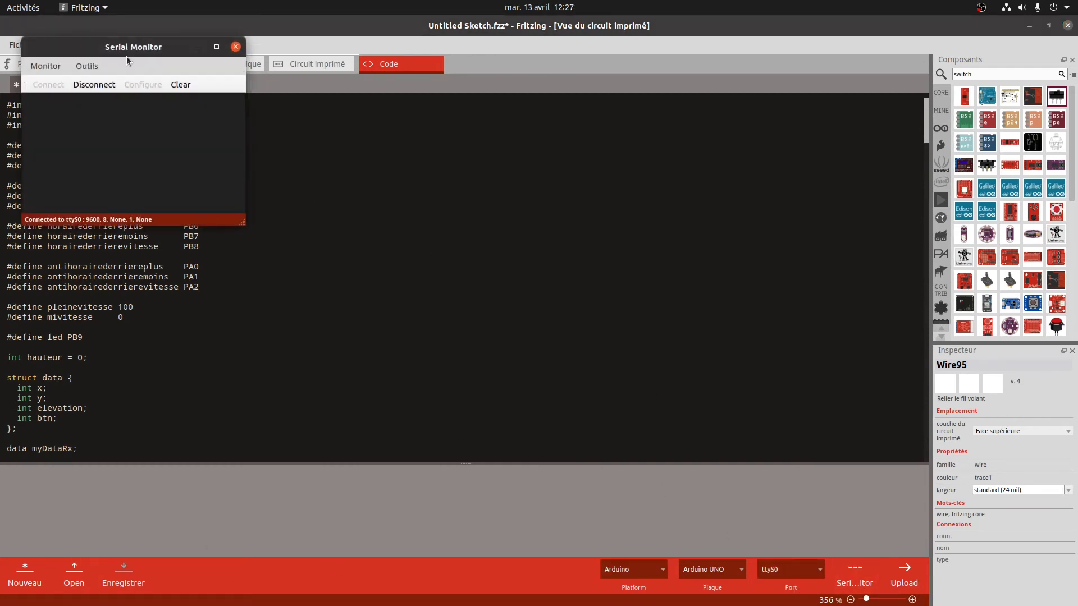
left_click_drag(126, 56, 453, 171)
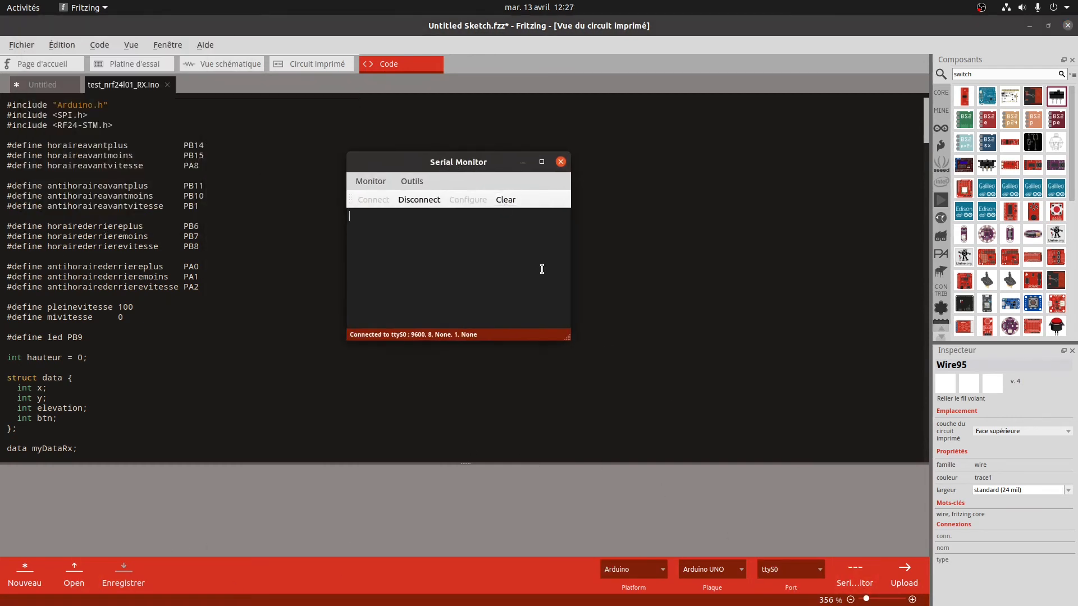
left_click(561, 162)
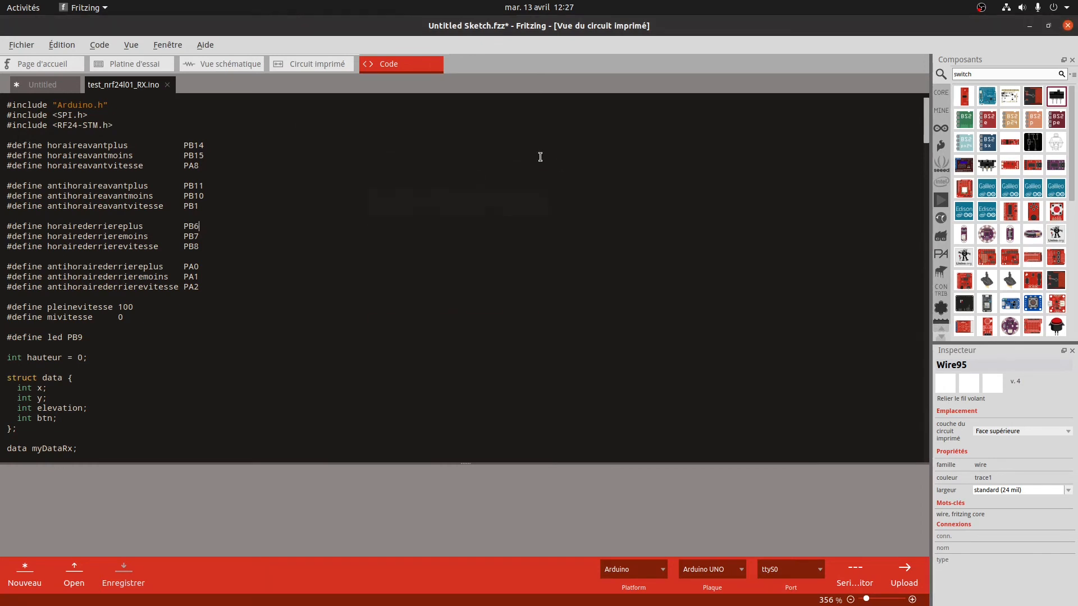
Open the Traffic Light example from the Arduino digital output examples
left_click(22, 45)
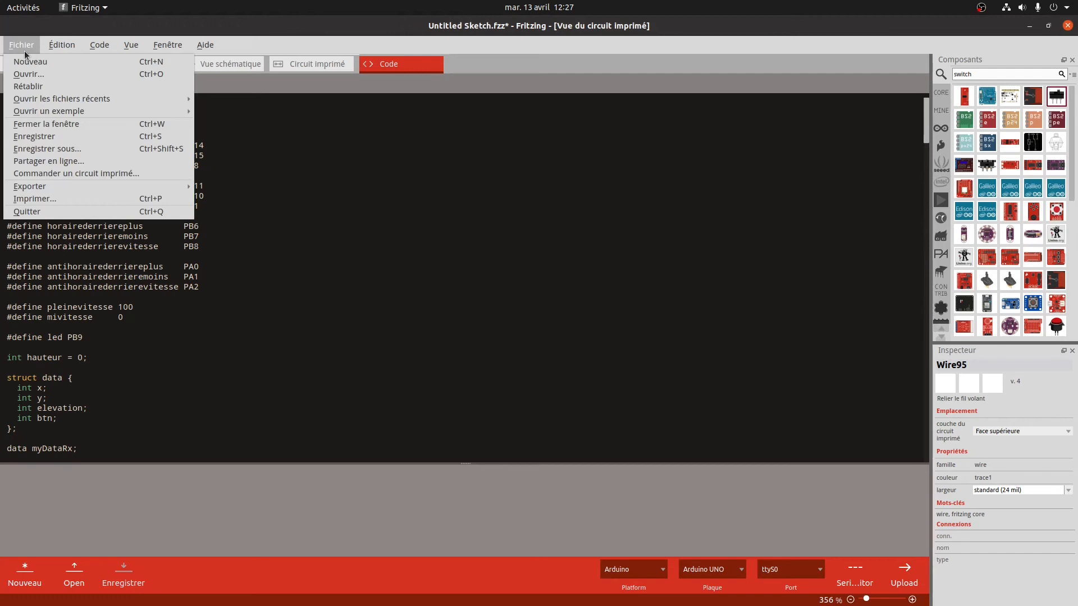
mouse_move(91, 100)
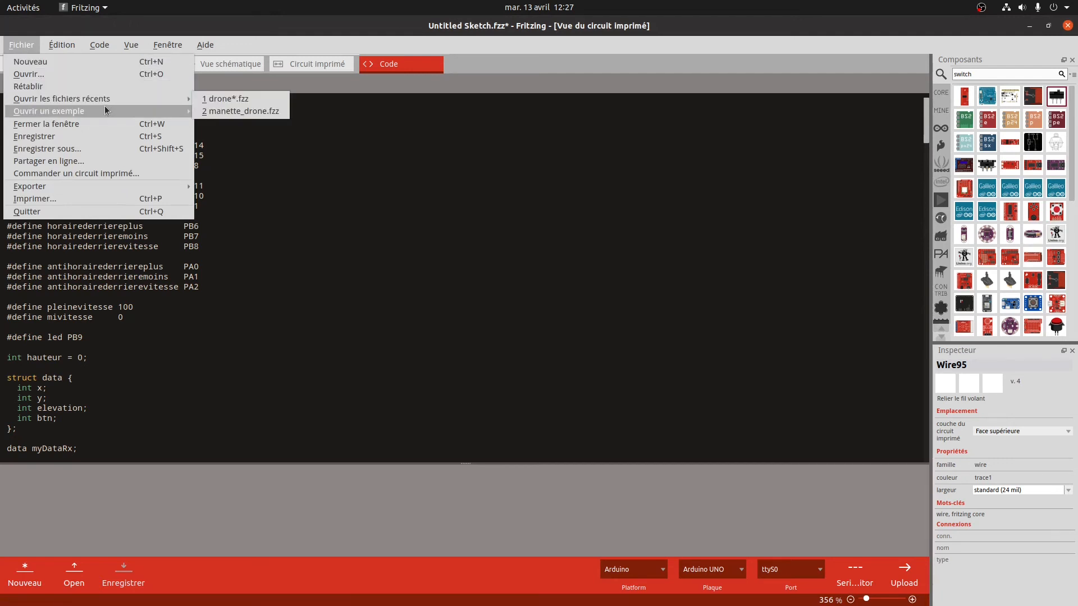
mouse_move(205, 110)
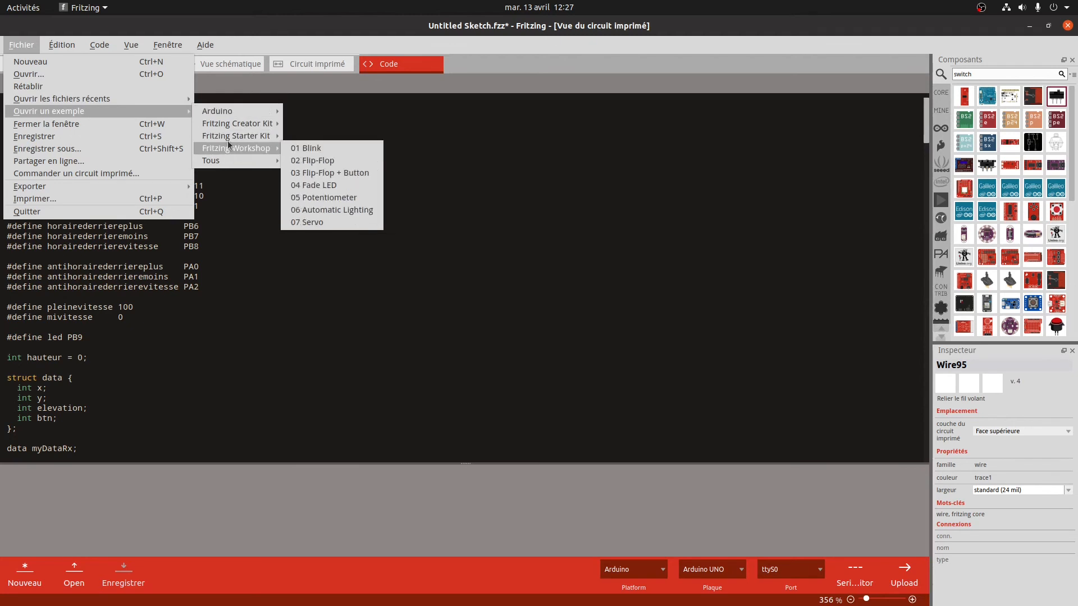
mouse_move(238, 139)
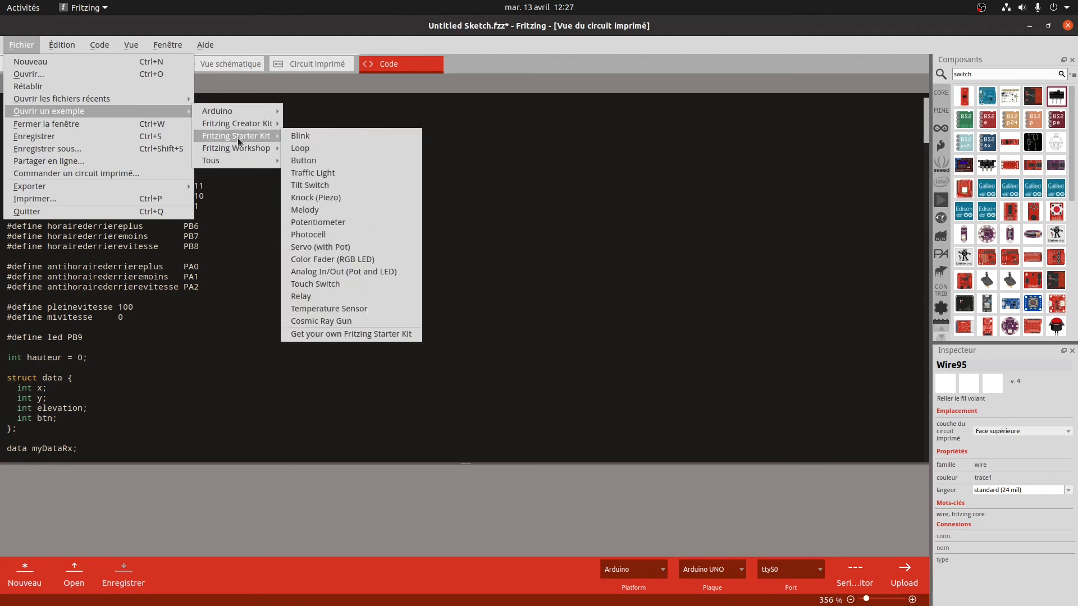
mouse_move(274, 111)
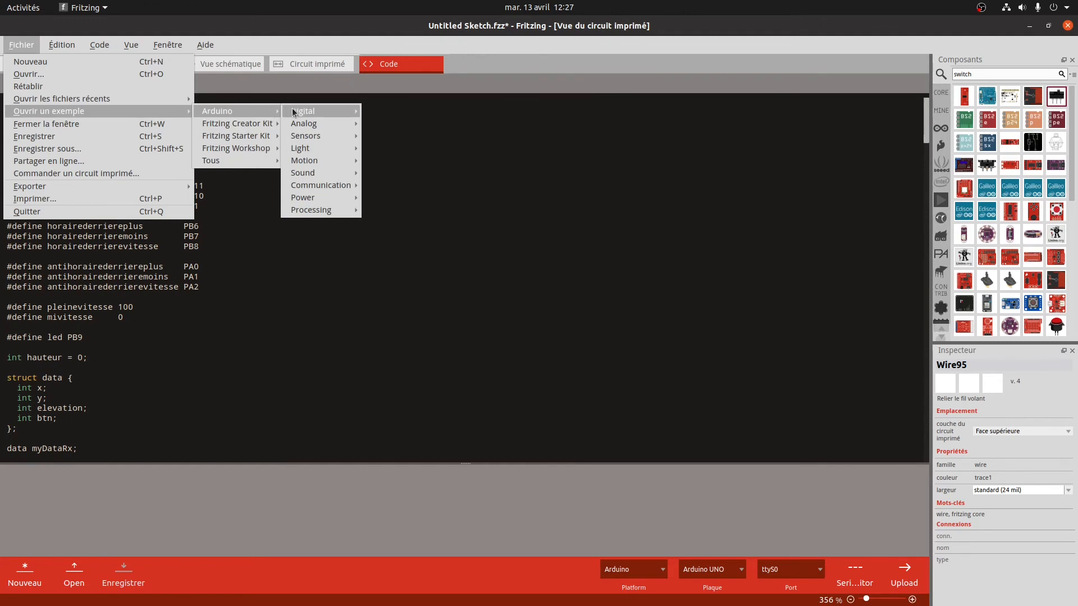
mouse_move(388, 112)
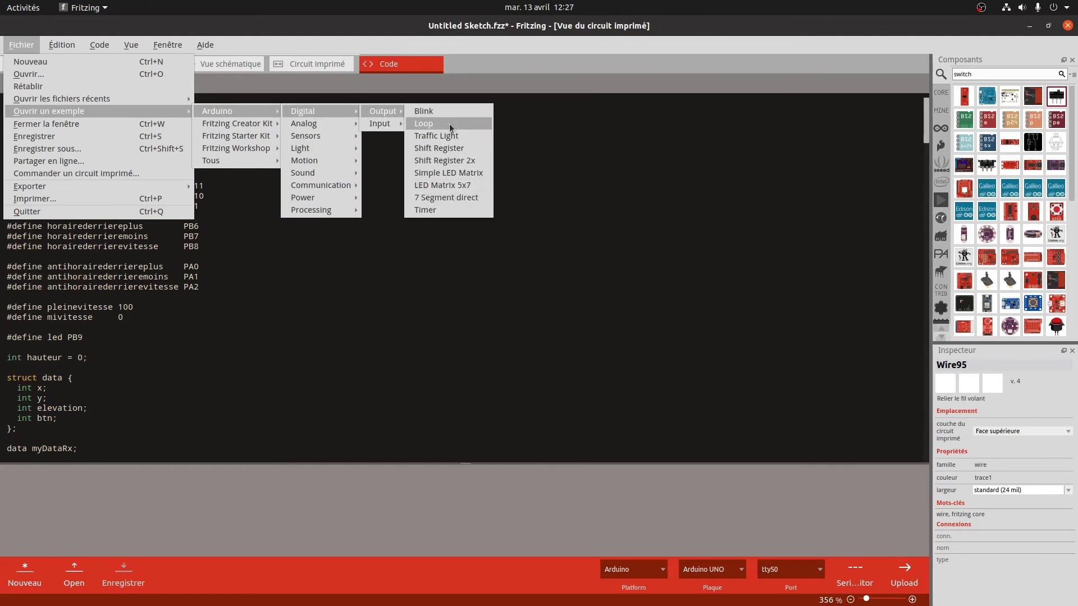
left_click(452, 137)
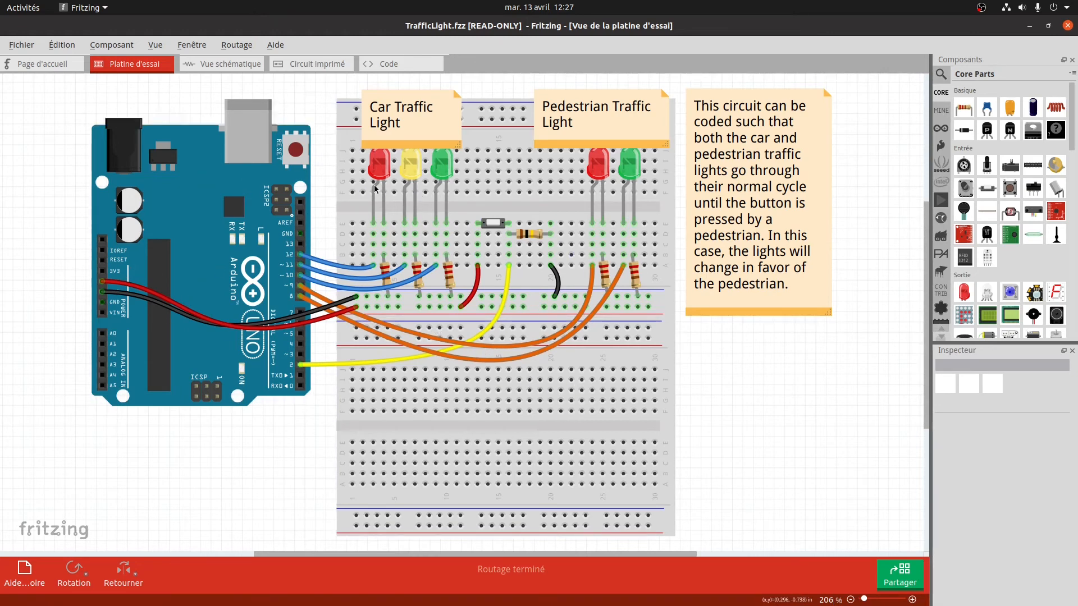
View the Traffic Light example's schematic, PCB and breadboard, and browse the core parts library
left_click(227, 63)
left_click(308, 63)
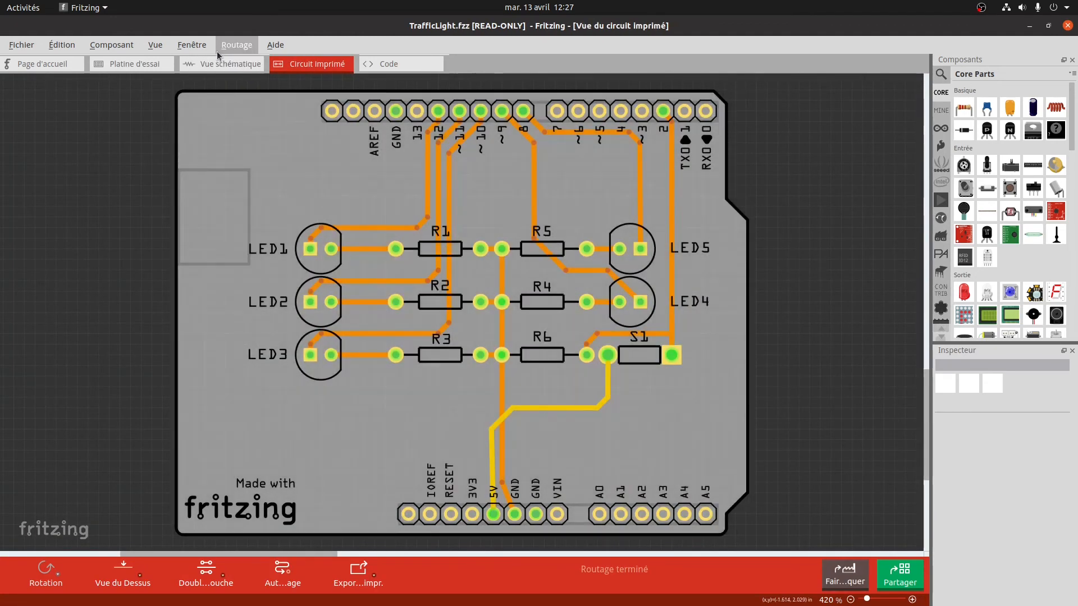
left_click(108, 65)
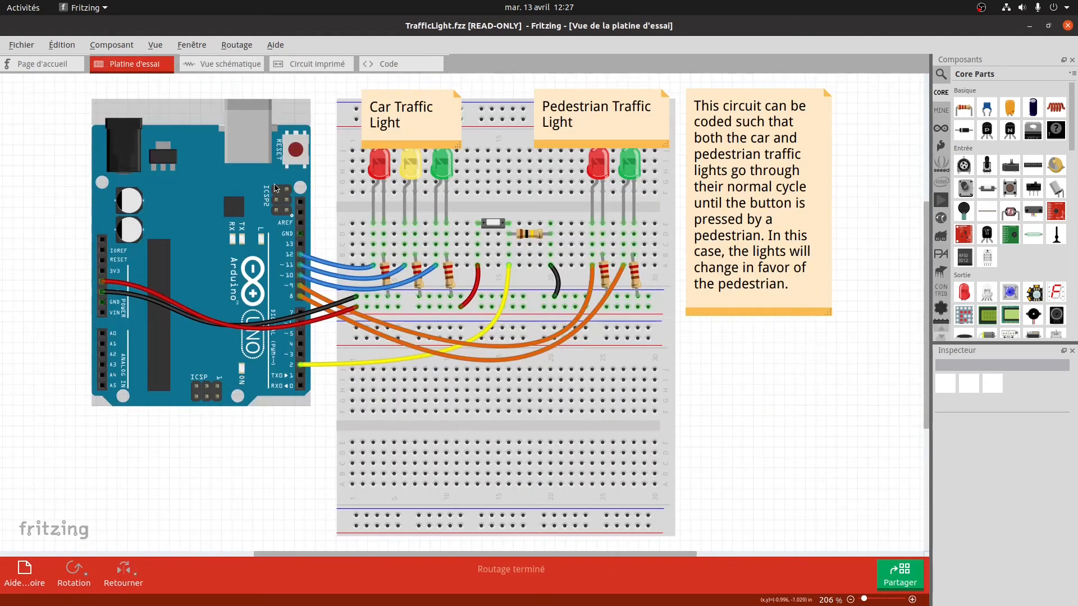
scroll(999, 196, "down", 10)
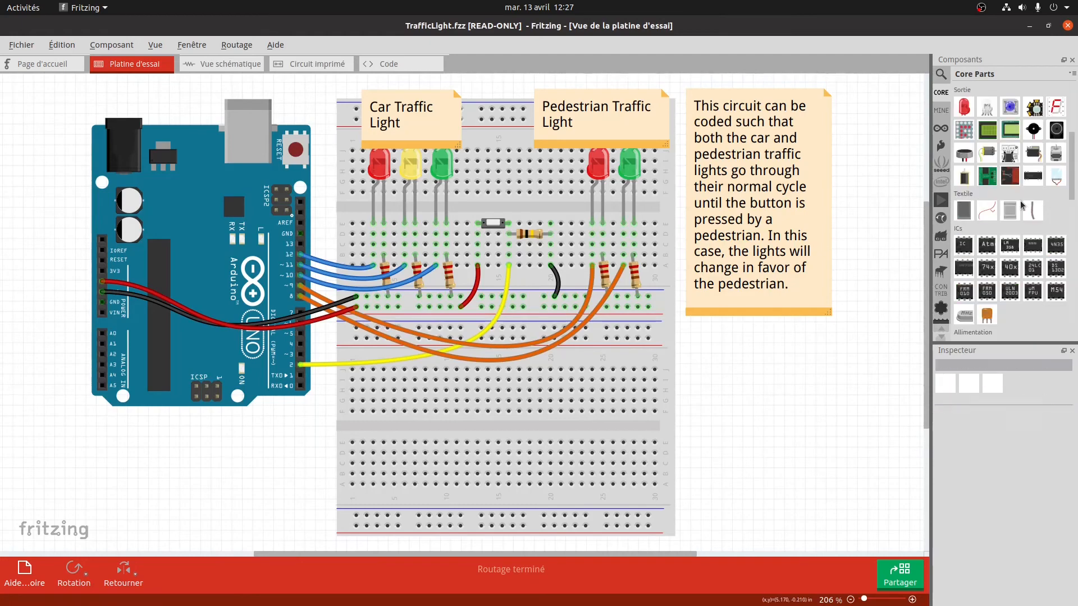
mouse_move(0, 0)
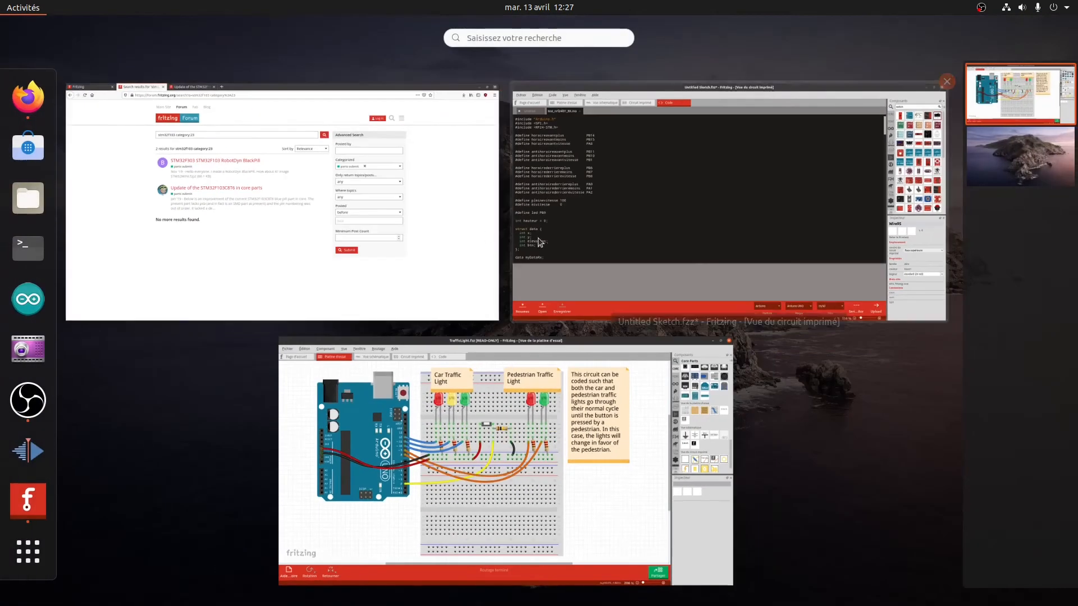
left_click(446, 226)
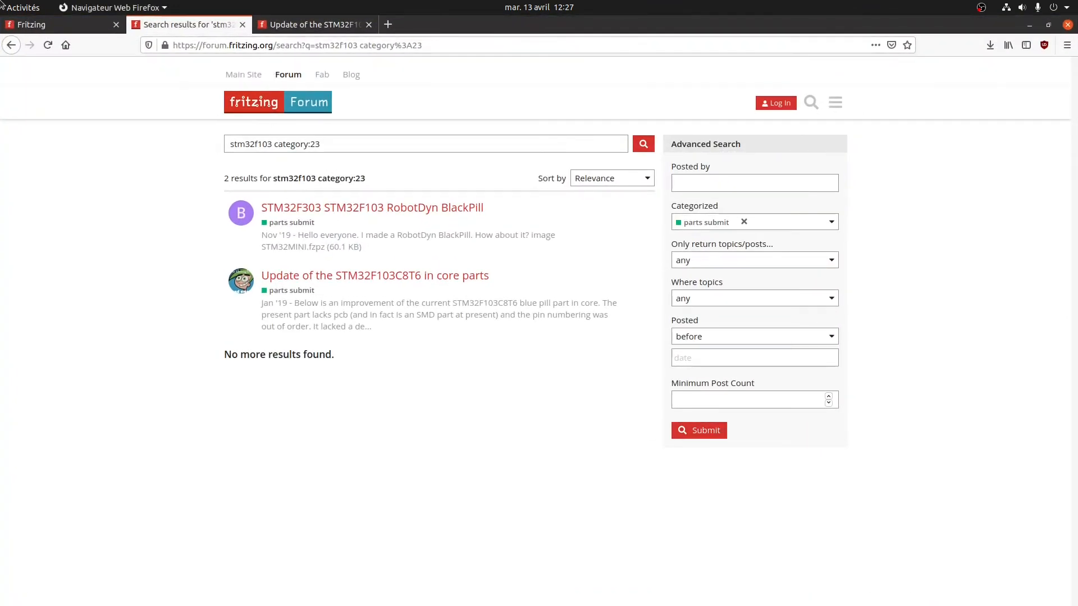
mouse_move(0, 0)
left_click(558, 408)
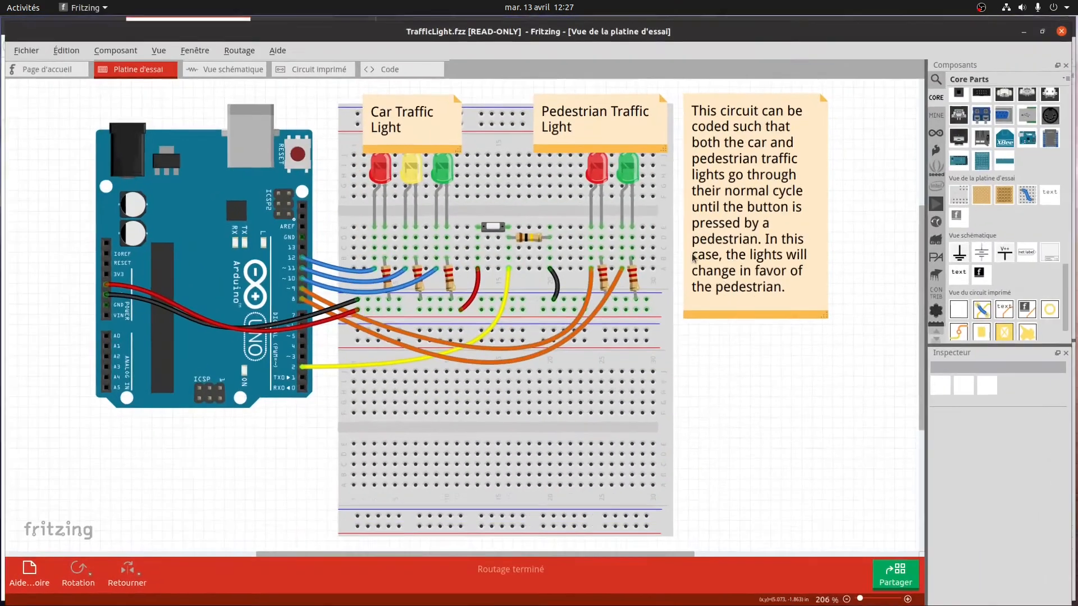
Close the Traffic Light example and open the recent sketch drone*.fzz from the Untitled Sketch window's welcome page
left_click(44, 59)
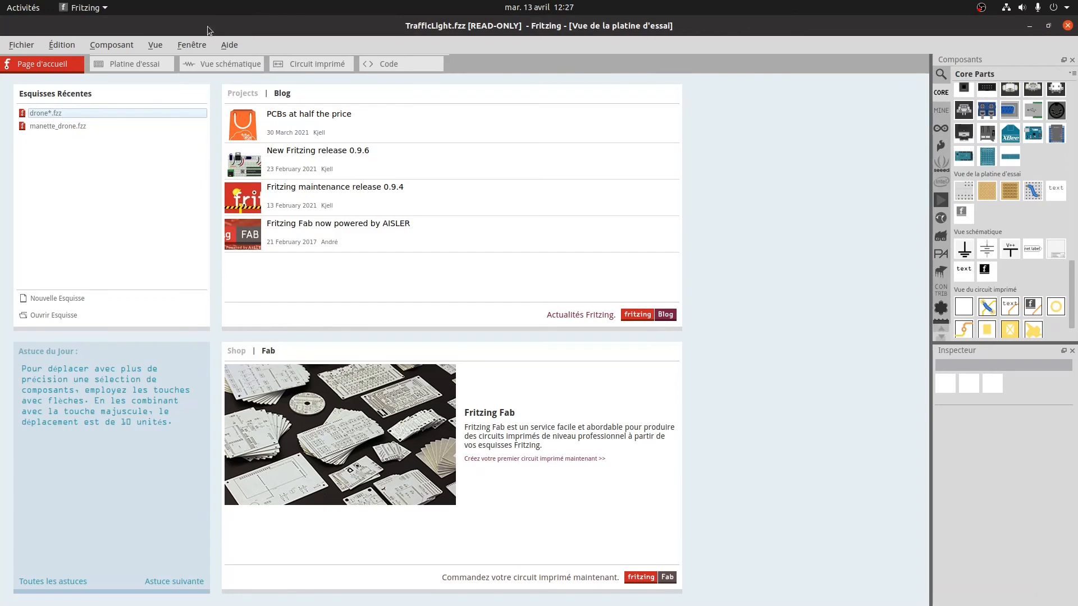
left_click(1066, 26)
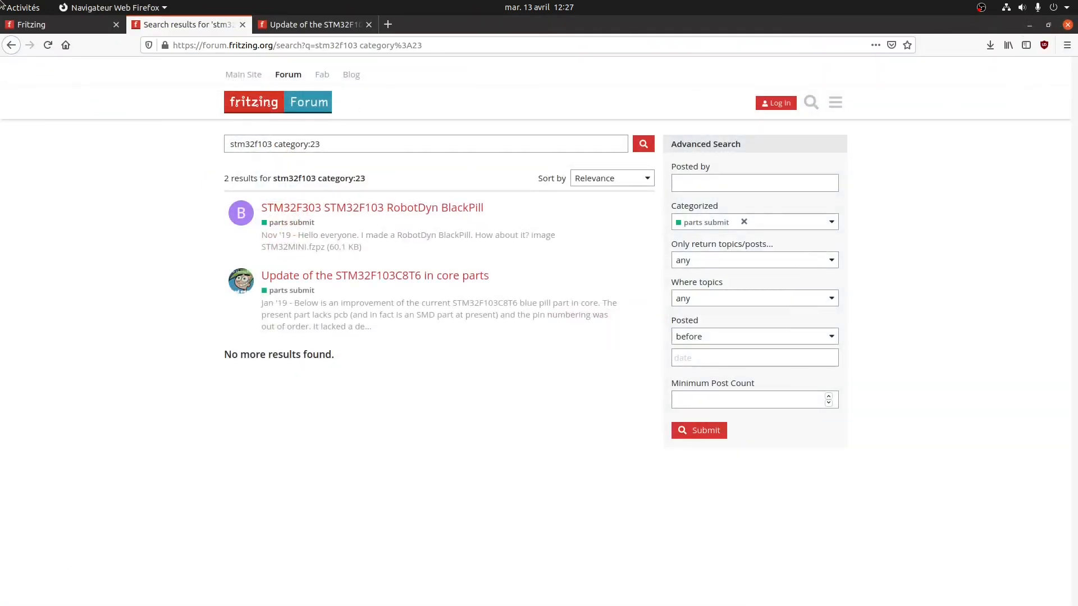
mouse_move(1, 1)
left_click(599, 320)
left_click(42, 63)
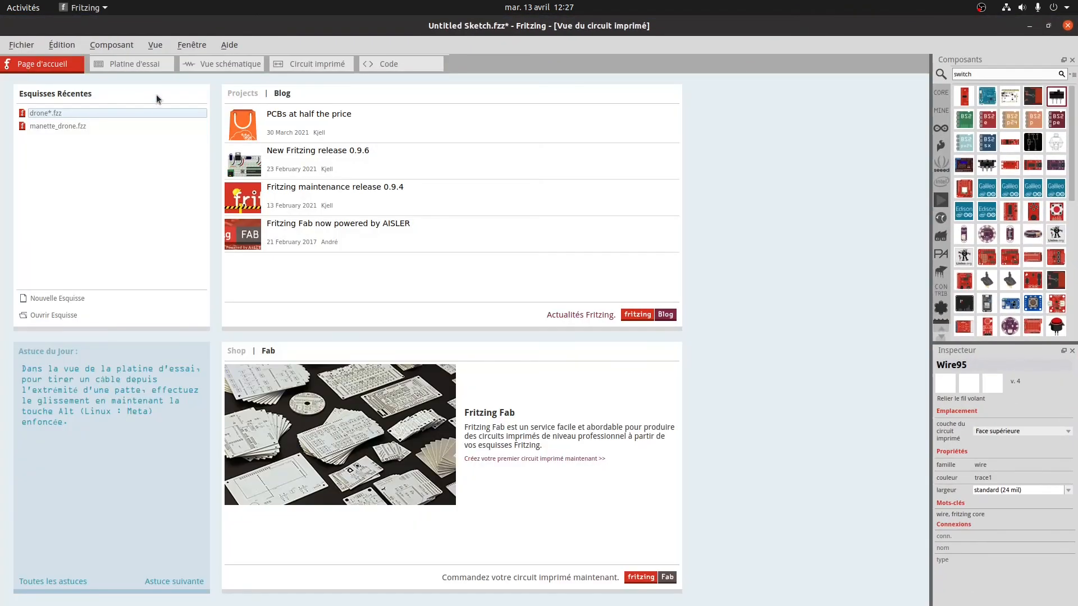
left_click(143, 115)
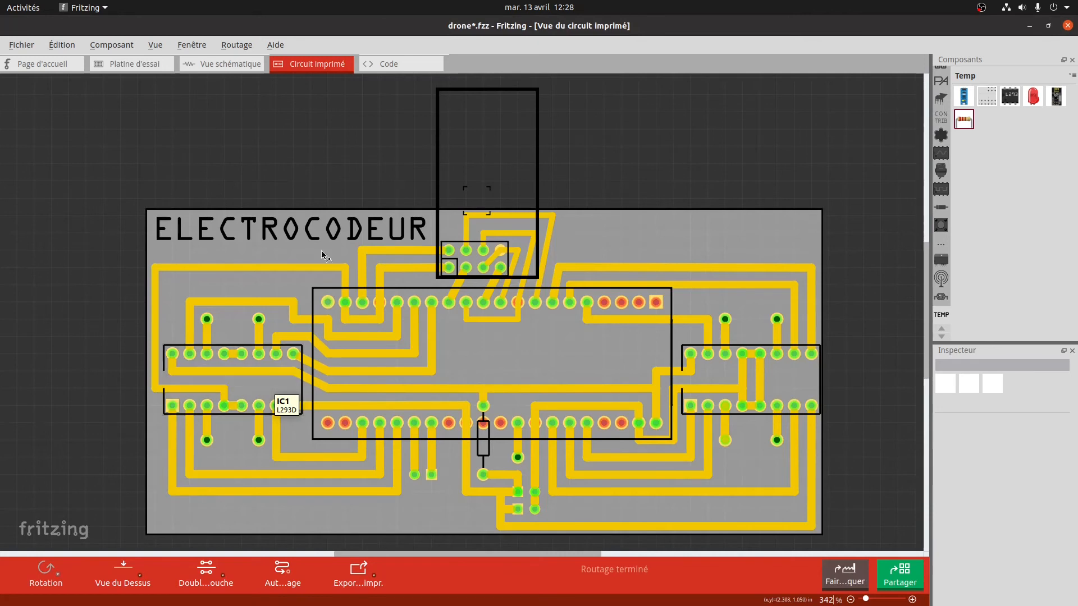
Inspect the NRF24L01+ and BluePill parts on the drone PCB, view the breadboard, and return to the PCB view
left_click(436, 183)
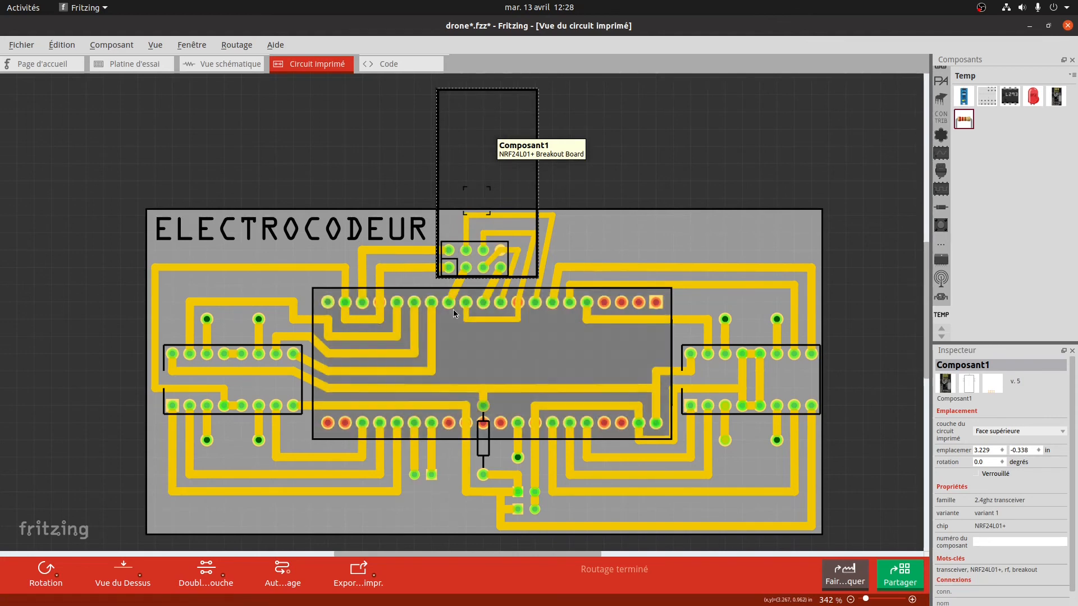
left_click(645, 382)
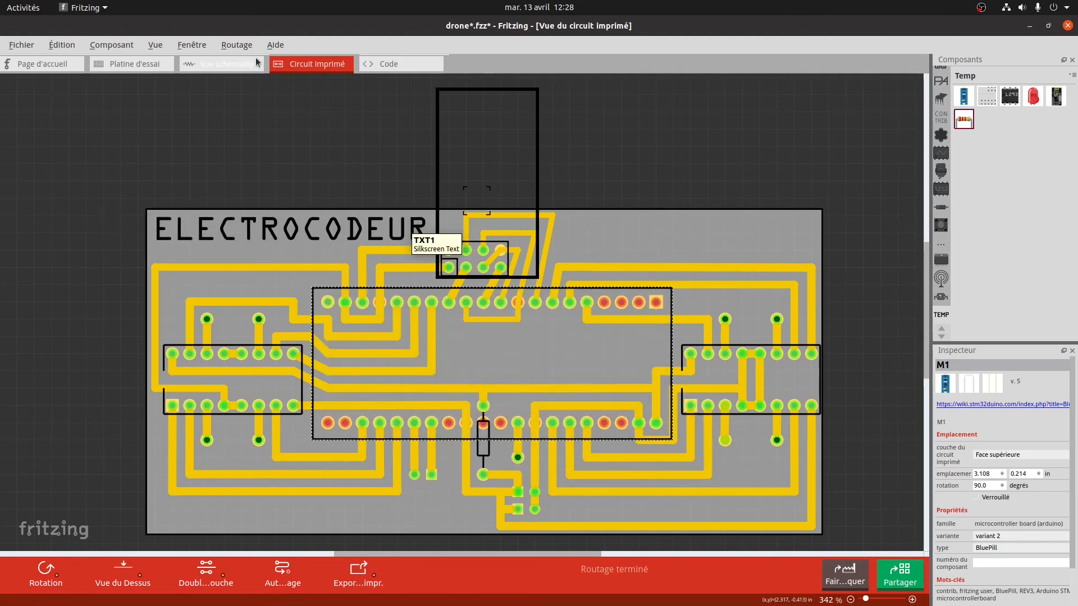
left_click(188, 64)
left_click(141, 65)
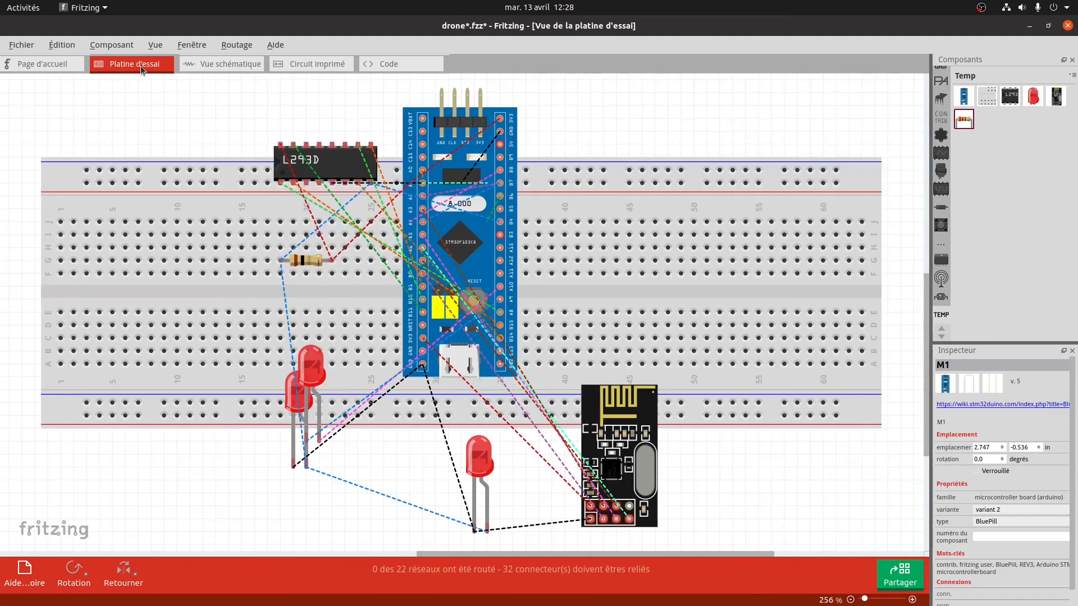
left_click(301, 62)
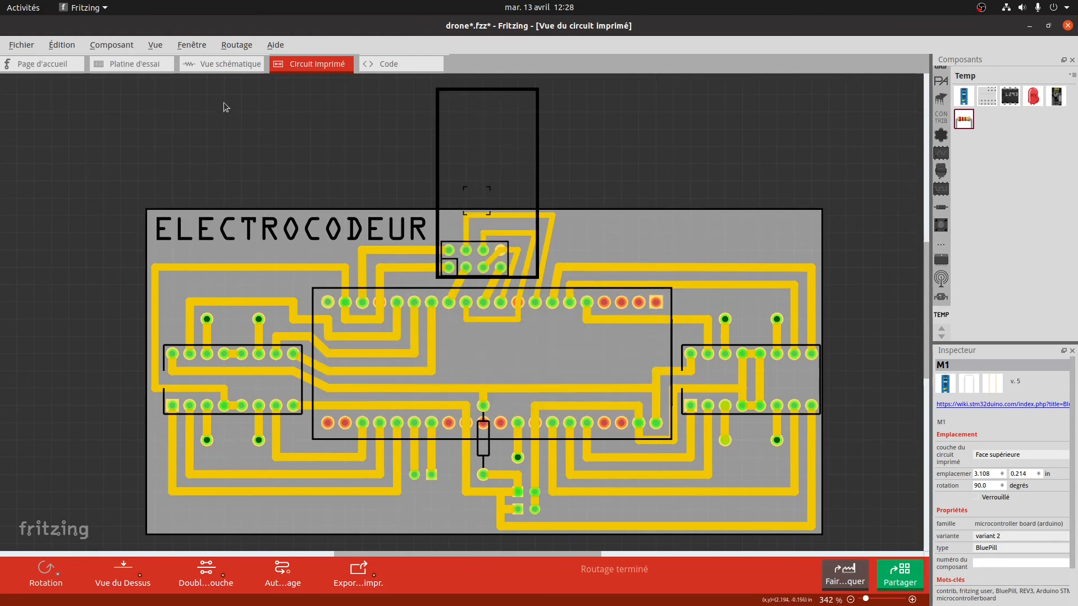
Export the drone PCB for production as PDF into the Vidéos folder
left_click(11, 45)
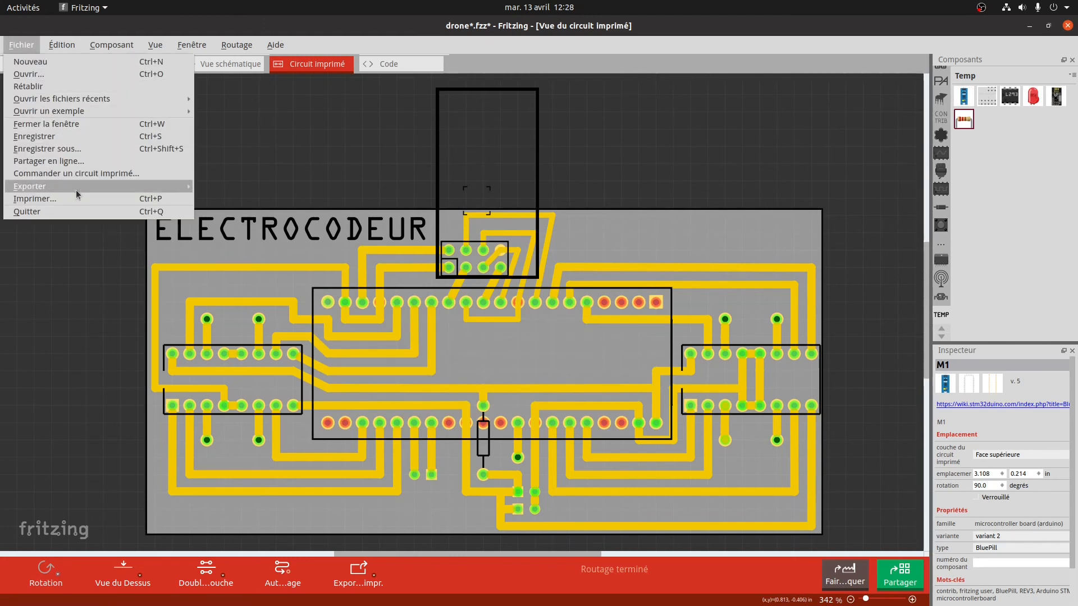
mouse_move(76, 191)
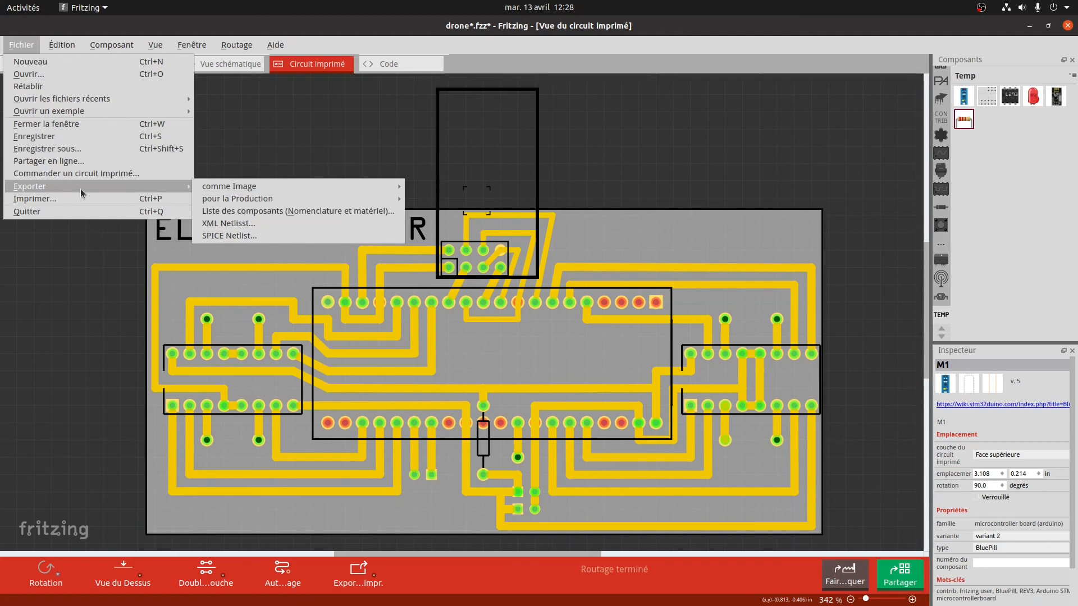
mouse_move(354, 196)
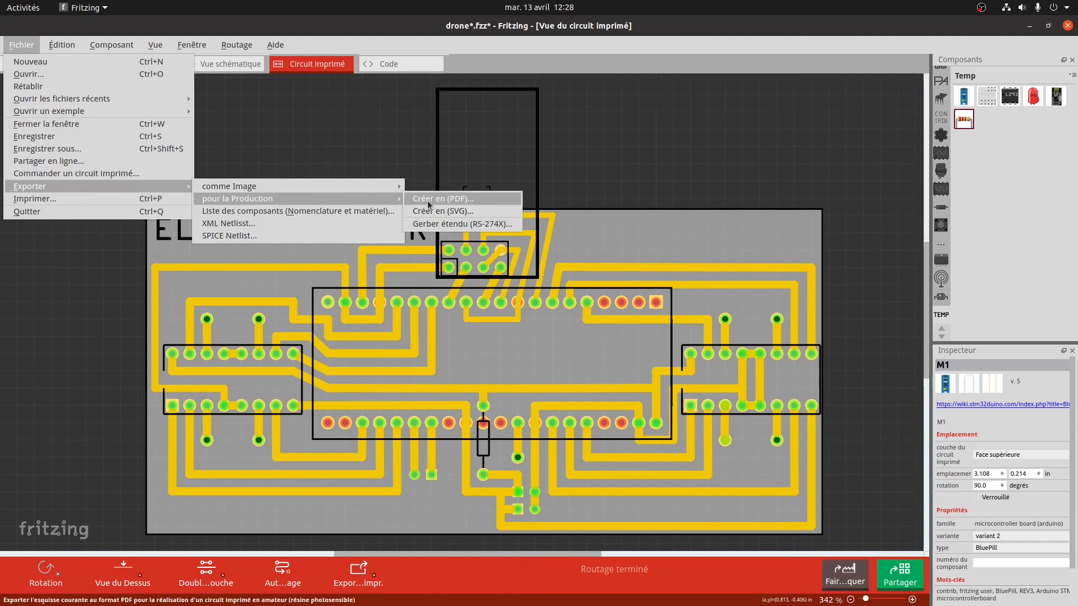
left_click(458, 198)
left_click(171, 197)
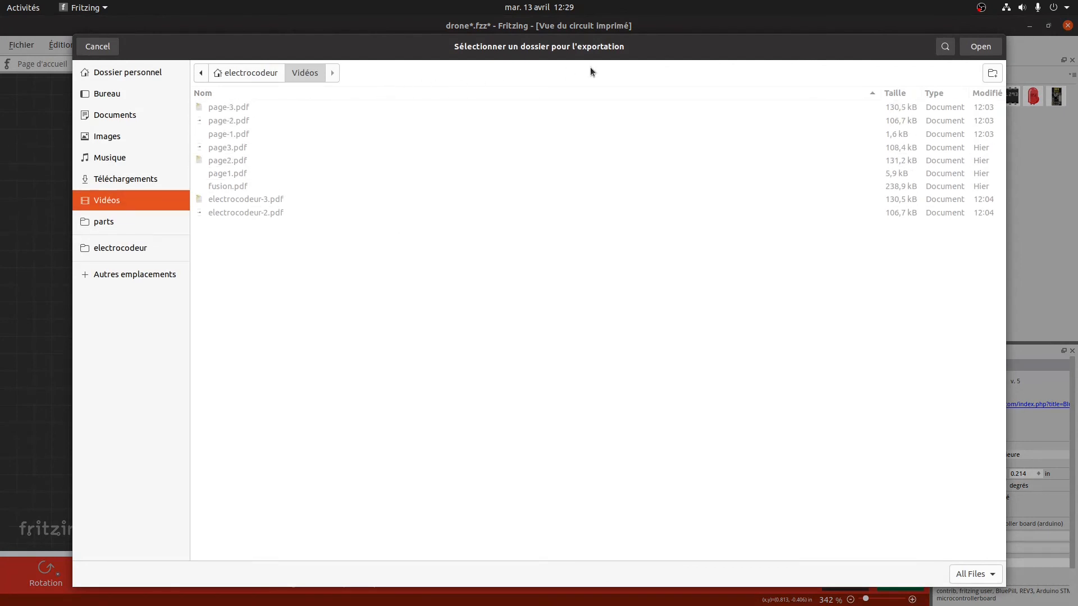
left_click(984, 49)
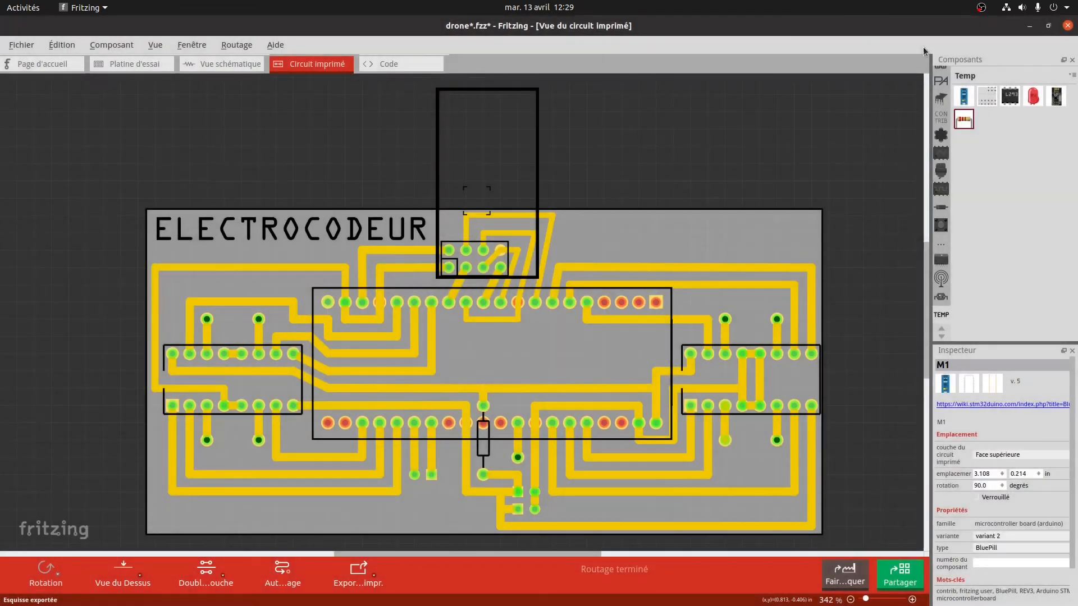
Switch to the file manager and show the exported PDFs in the Vidéos folder
mouse_move(2, 2)
left_click(29, 201)
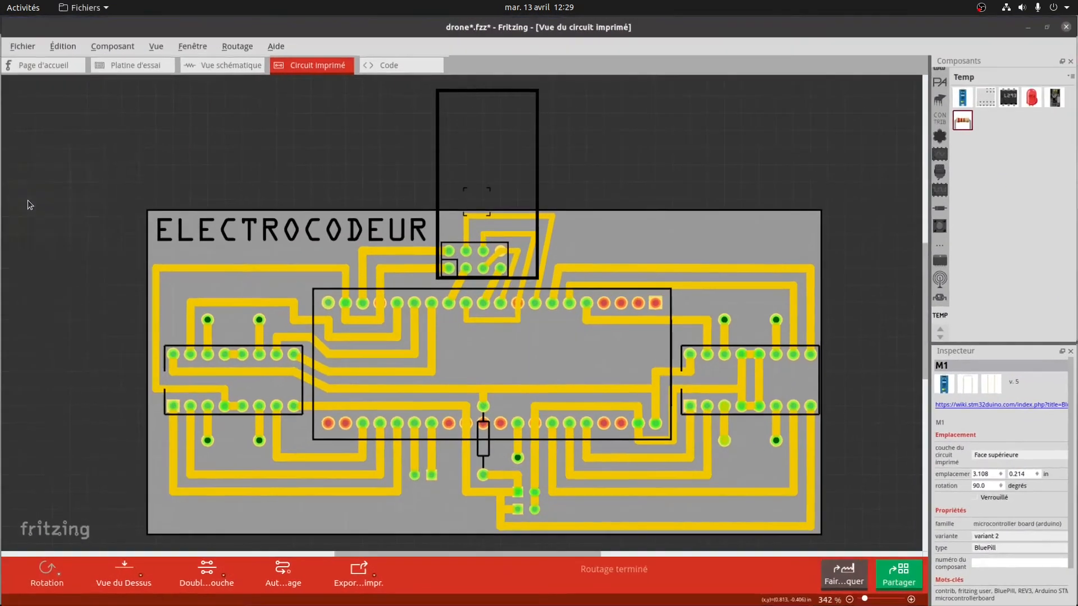
left_click(28, 201)
left_click(36, 181)
left_click(30, 198)
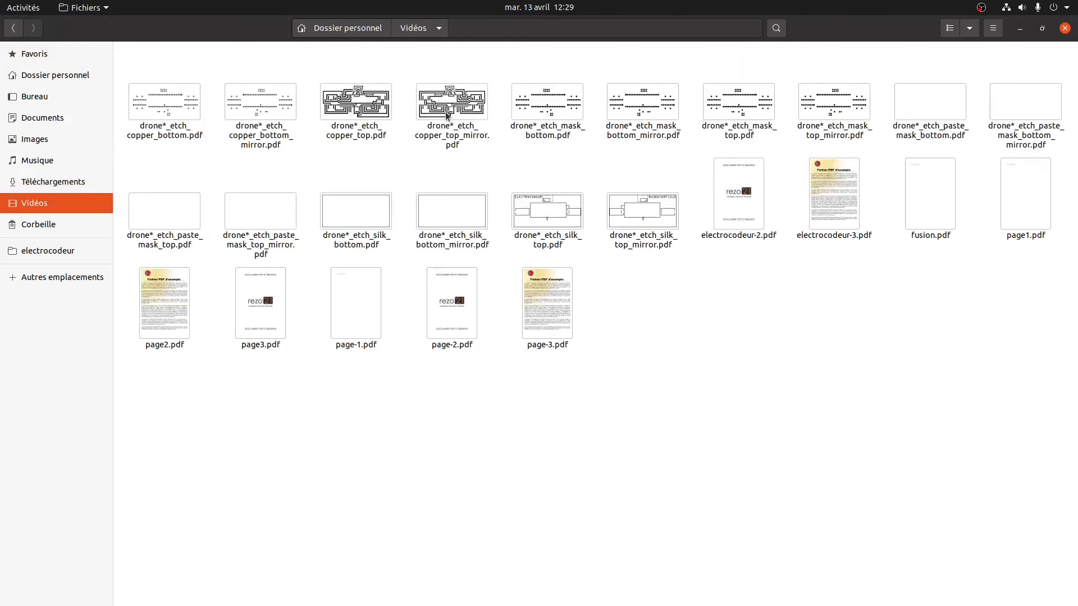
View drone*_etch_copper_top.pdf and drone*_etch_copper_bottom_mirror.pdf full size, check the copper top once more, and close the viewer
double_click(371, 130)
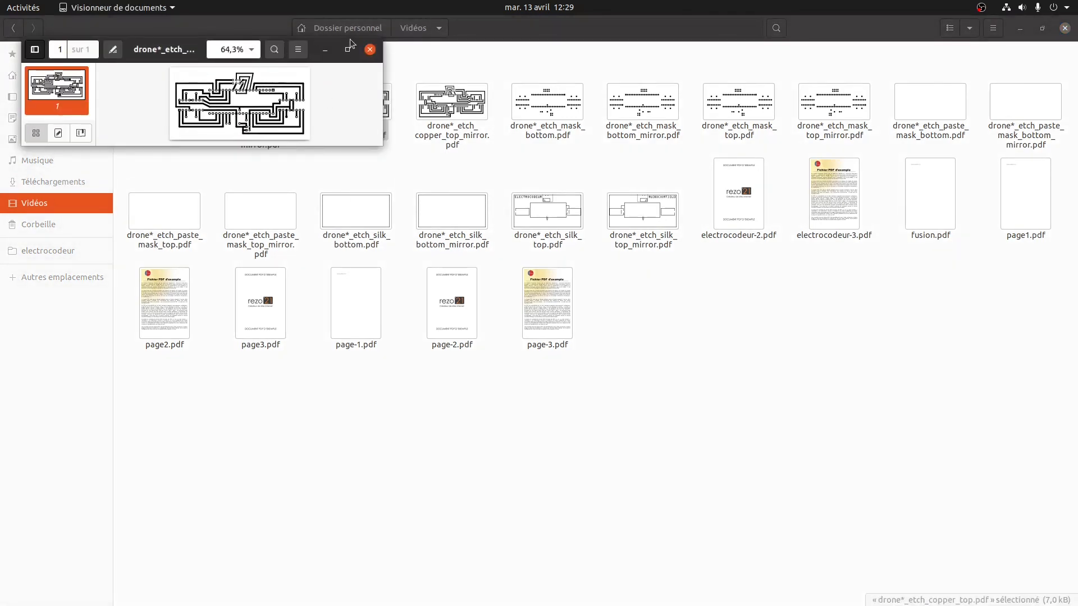
left_click(349, 49)
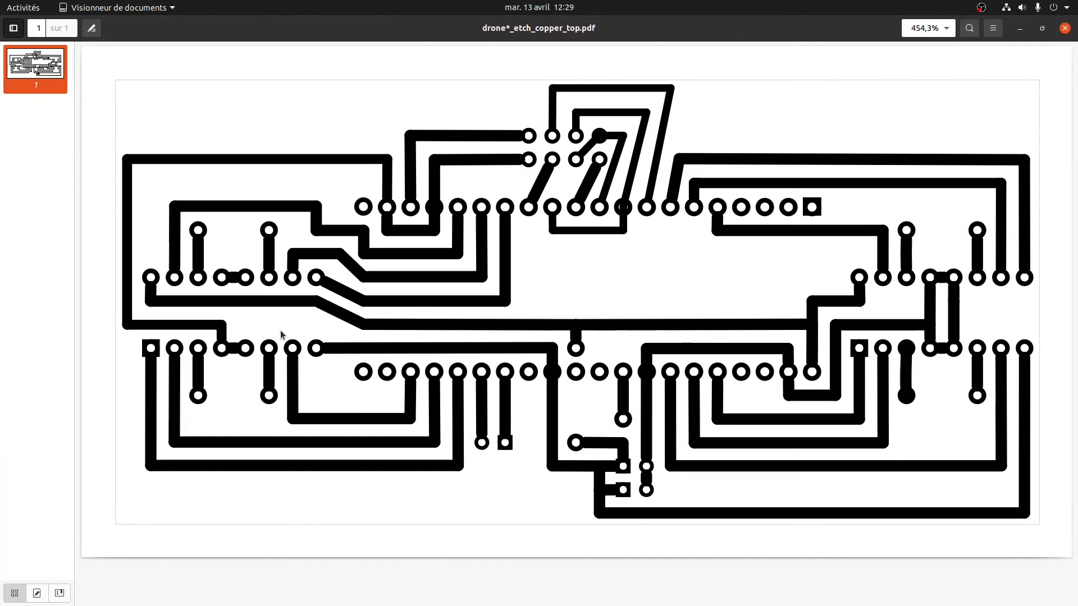
left_click(1066, 28)
double_click(284, 107)
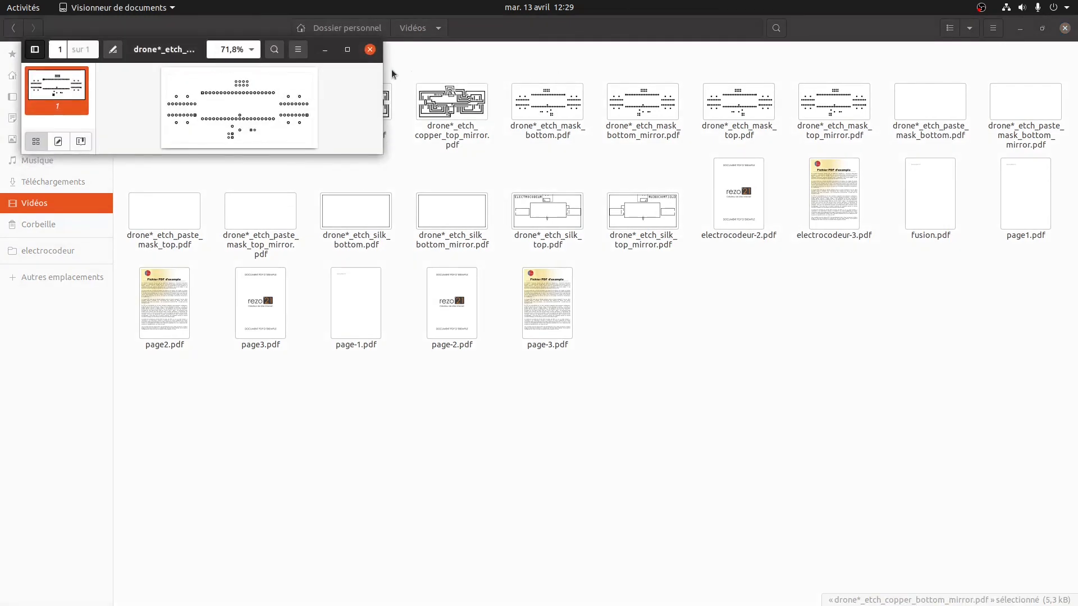
left_click(347, 50)
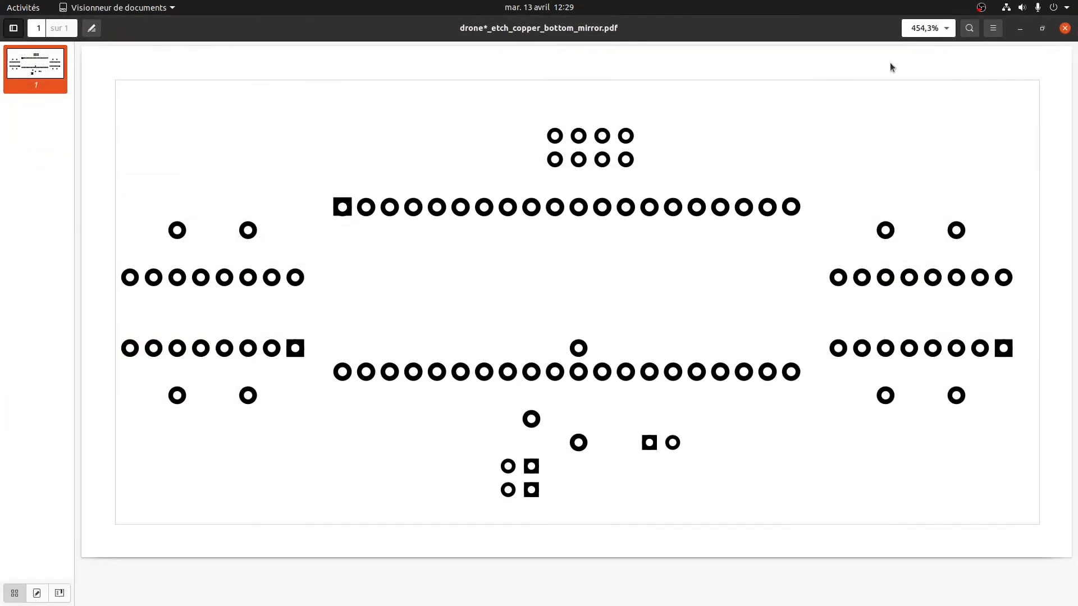
left_click(1065, 28)
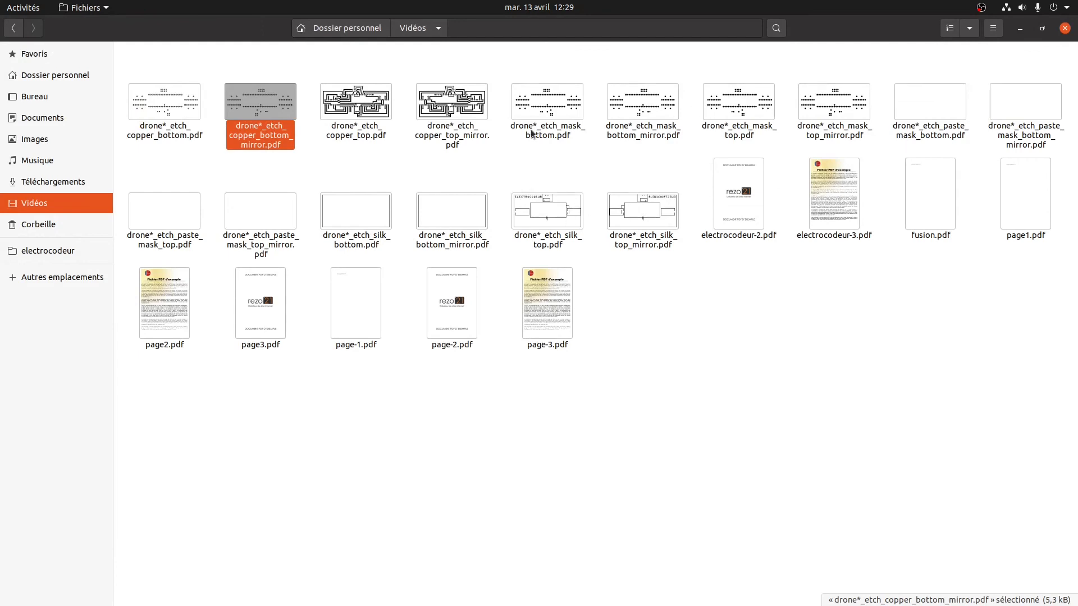
double_click(346, 130)
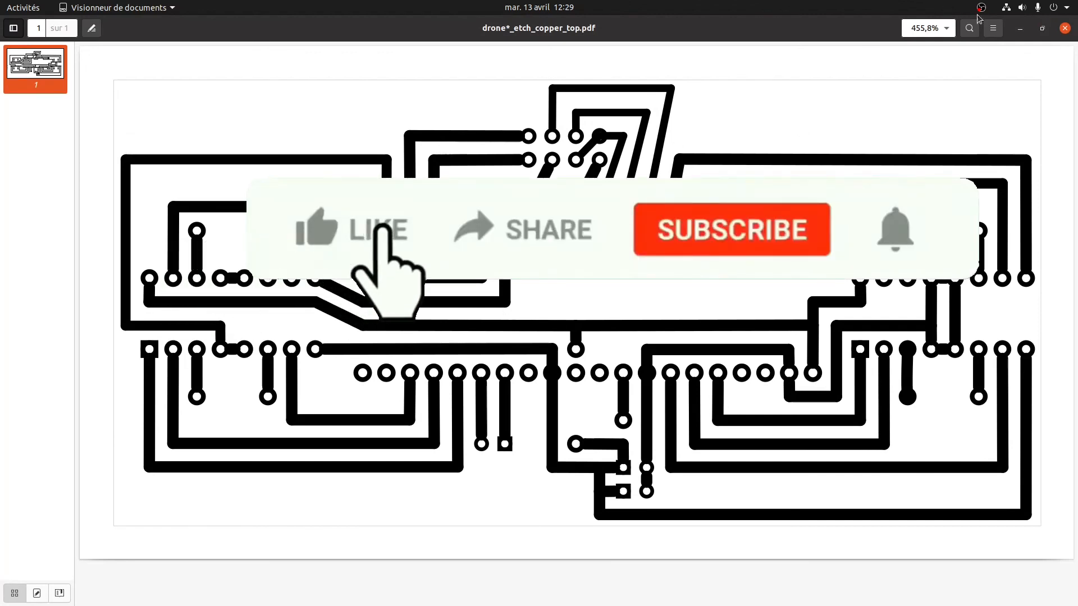
key("ctrl+w")
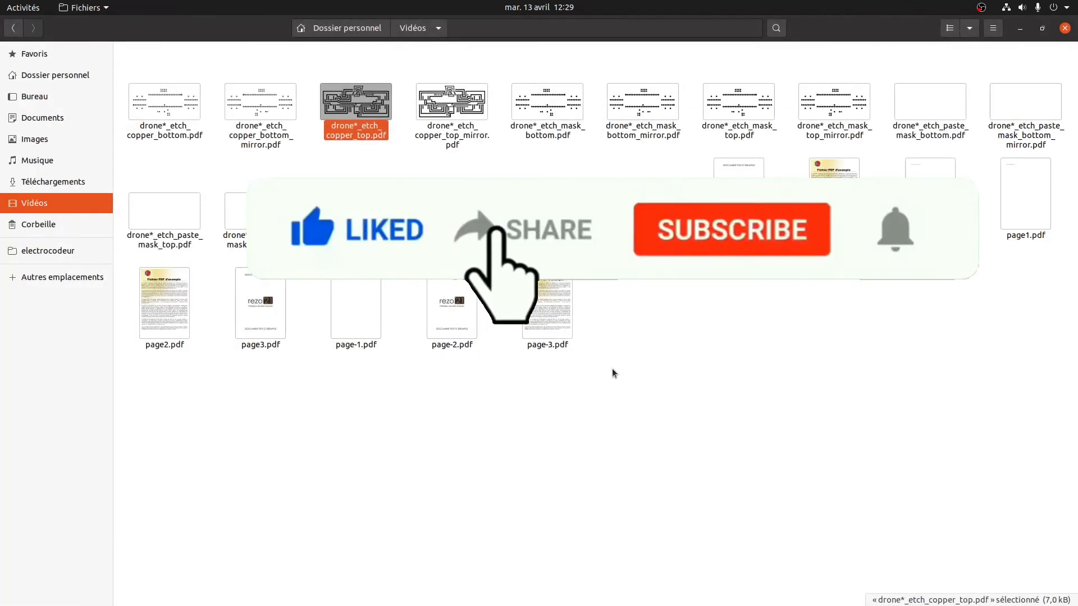